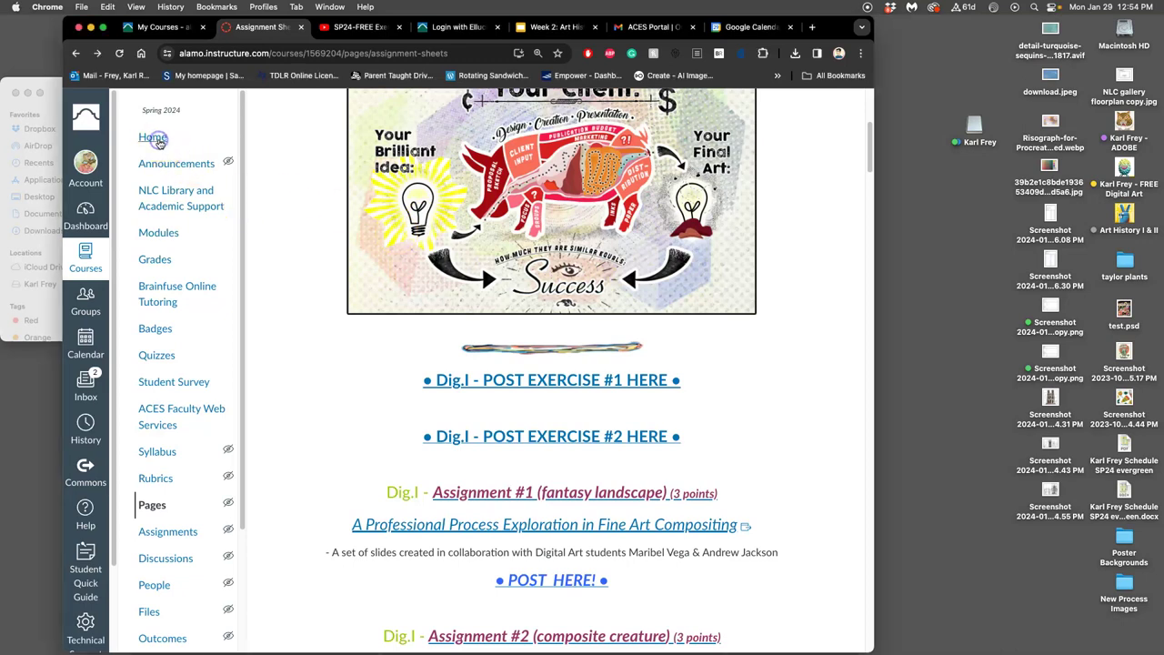
Step: Browse from the ARTS-2348-006 home page into Unit Modules and the Unit 3 overview, then return home
left_click(155, 139)
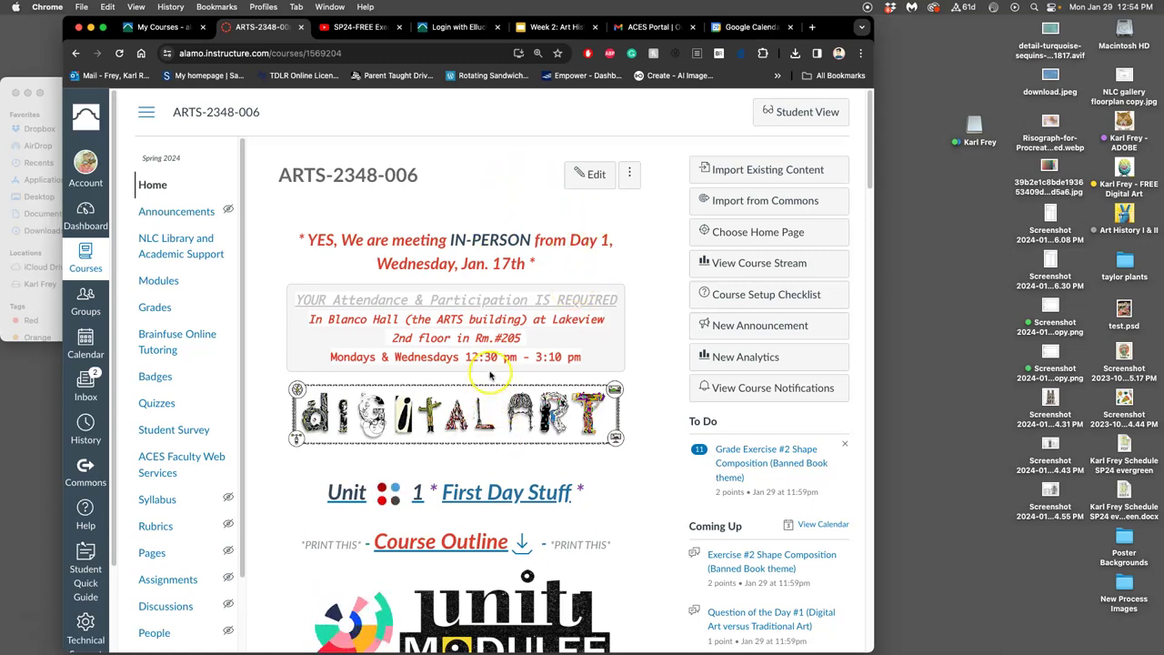
scroll(489, 374, "down", 5)
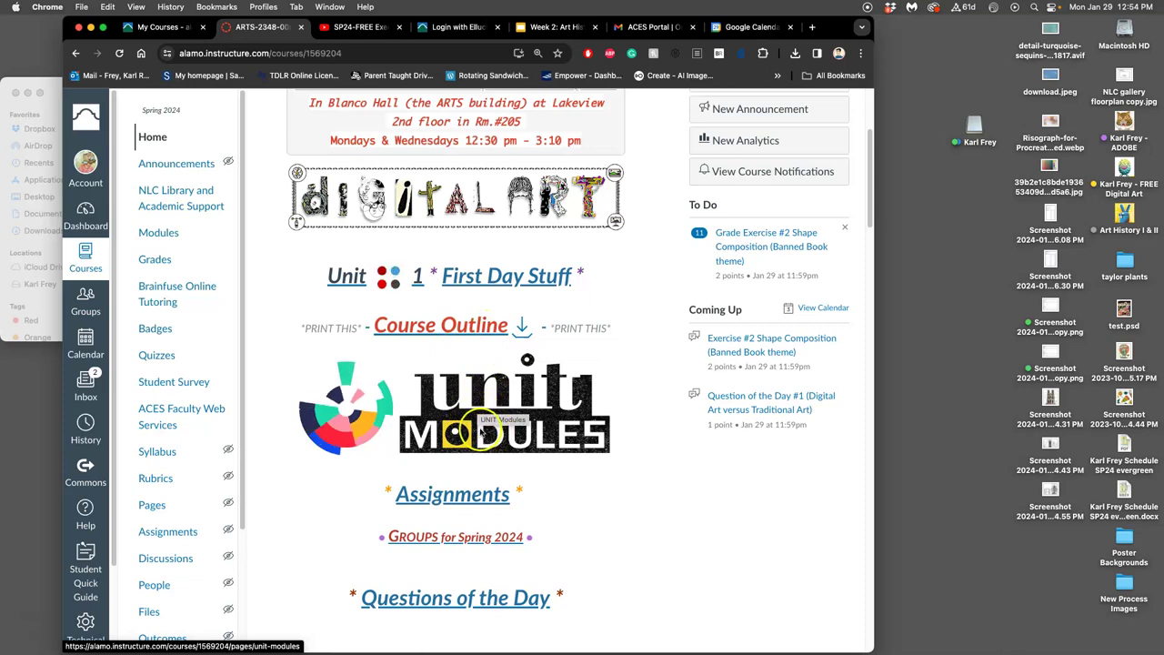
left_click(473, 422)
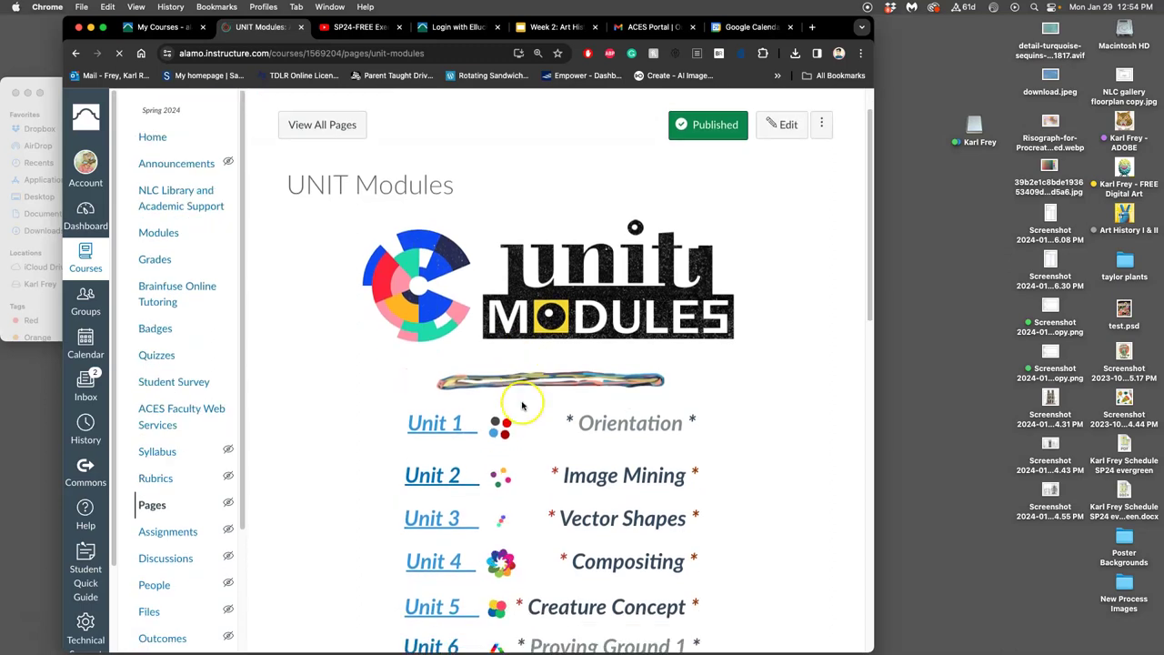
left_click(453, 519)
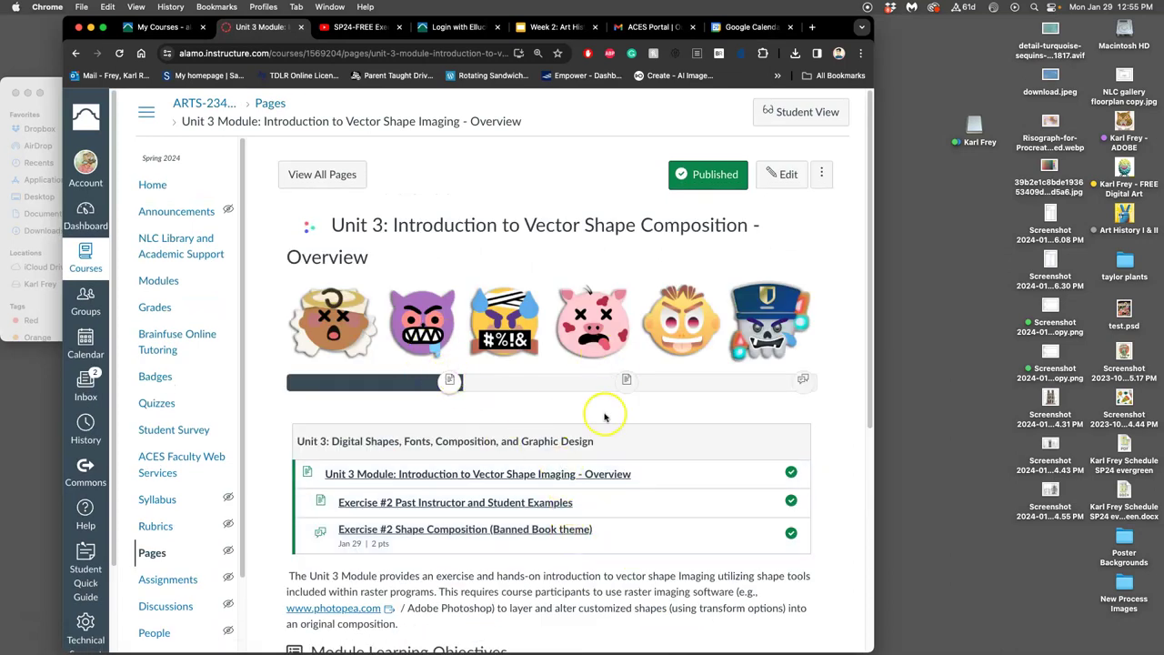
left_click(162, 185)
scroll(564, 301, "down", 5)
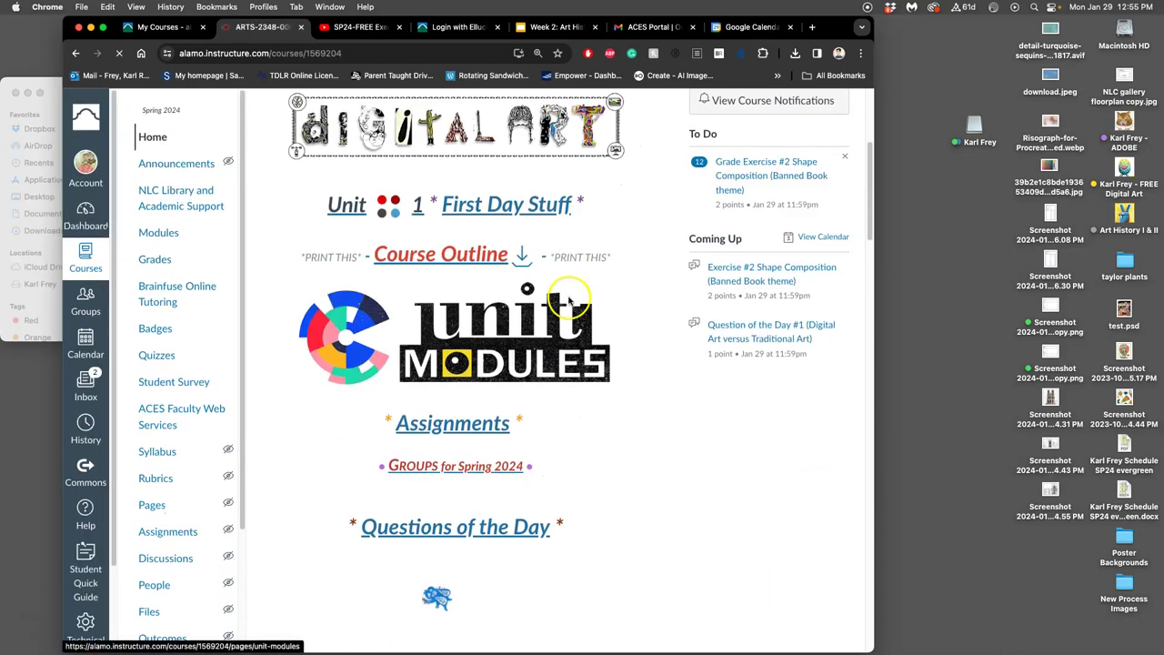
Step: Look over the Exercise #2 Shape Composition discussion from Assignment Sheets, then go back to the list
left_click(470, 431)
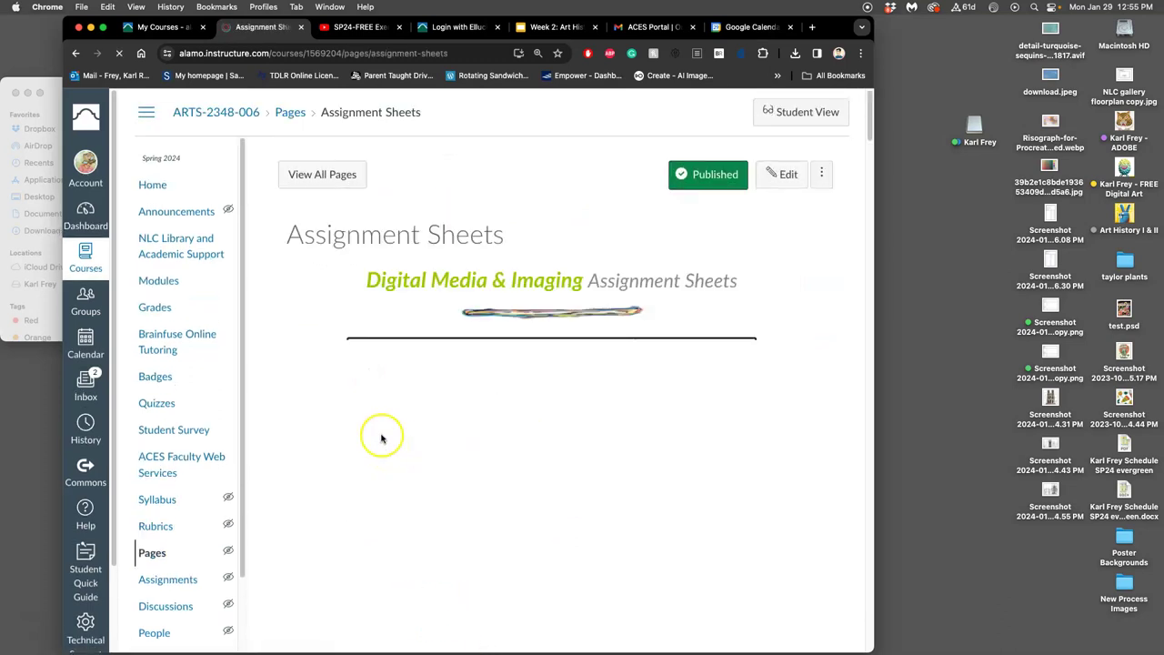
scroll(509, 409, "down", 5)
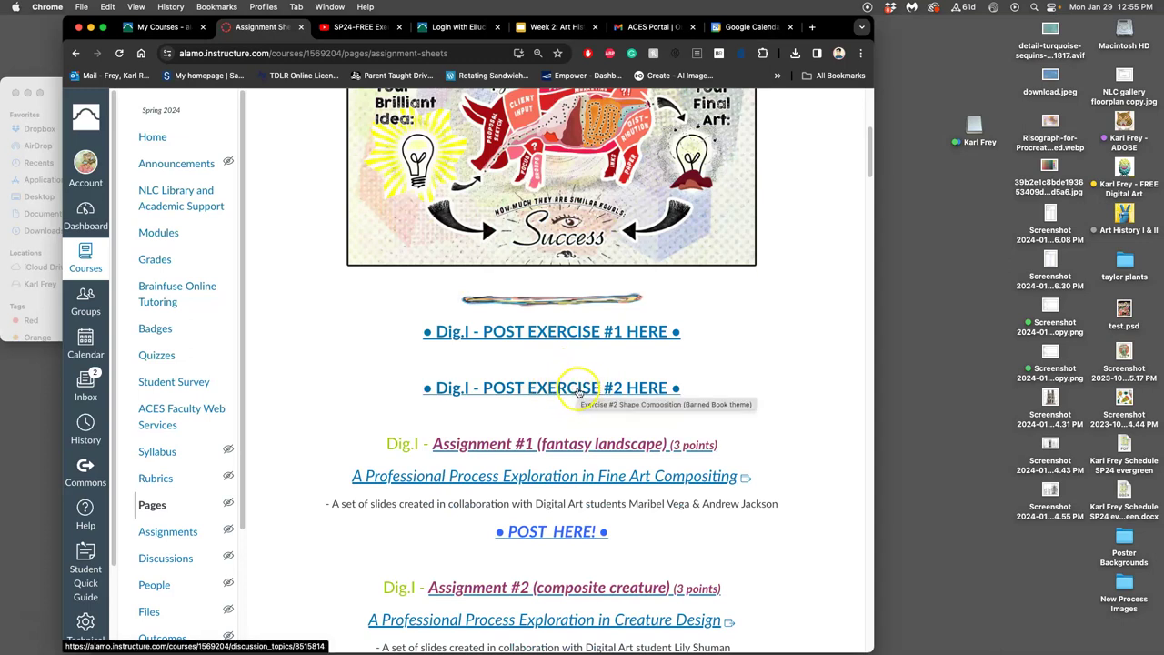
left_click(579, 390)
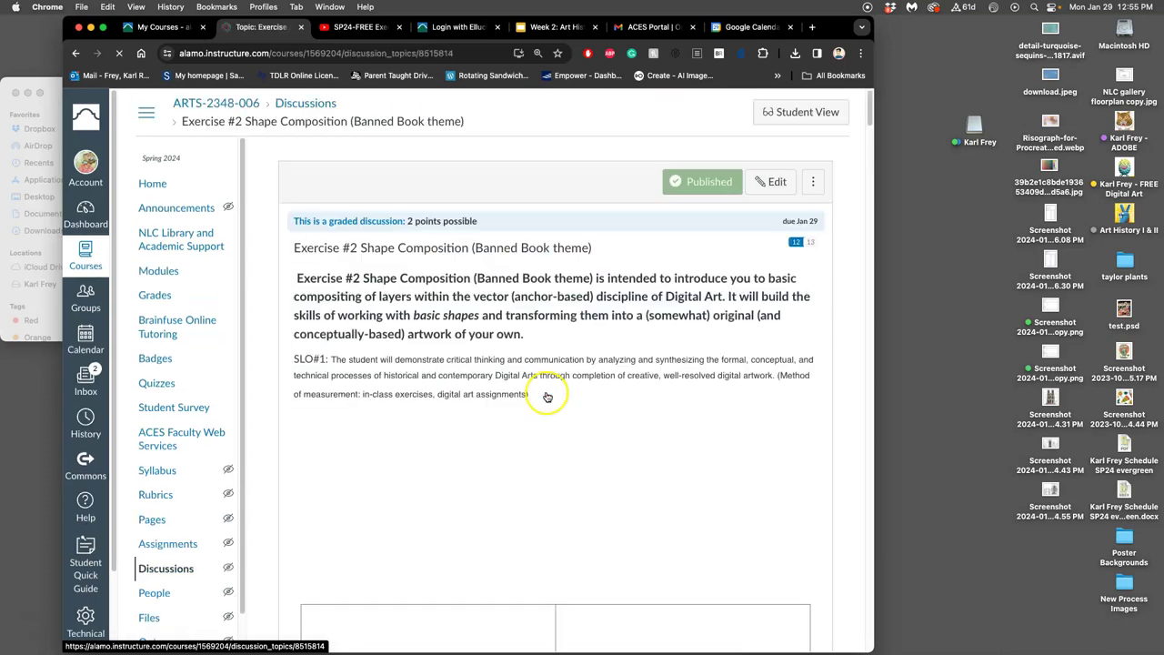
scroll(578, 391, "down", 10)
scroll(582, 389, "up", 10)
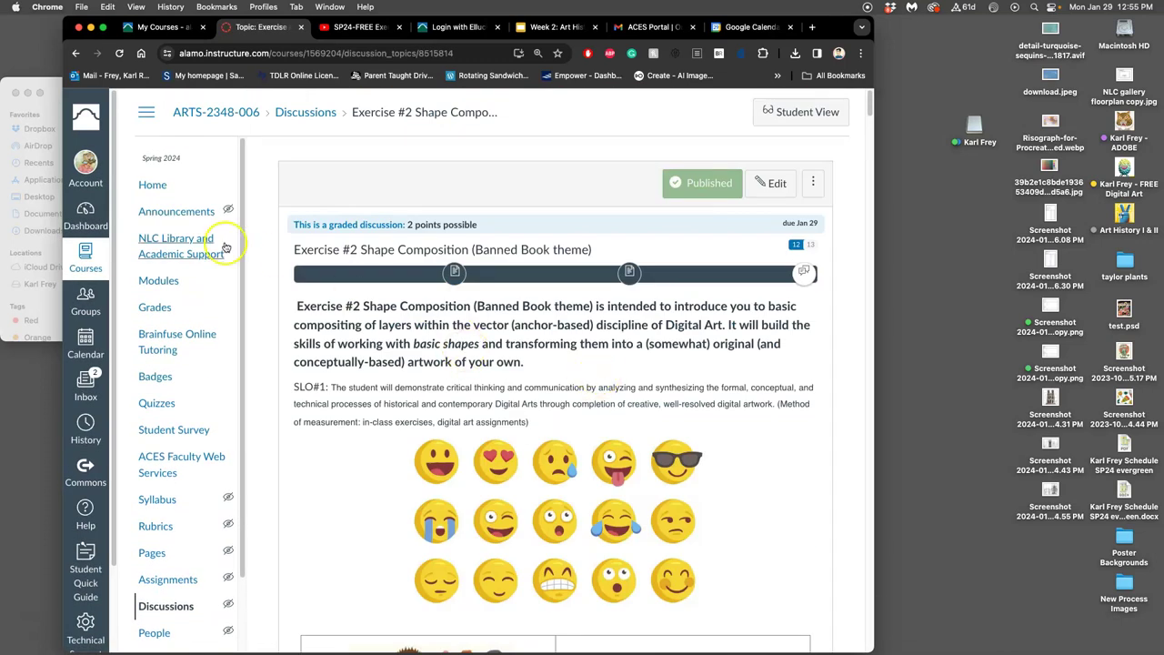
left_click(80, 55)
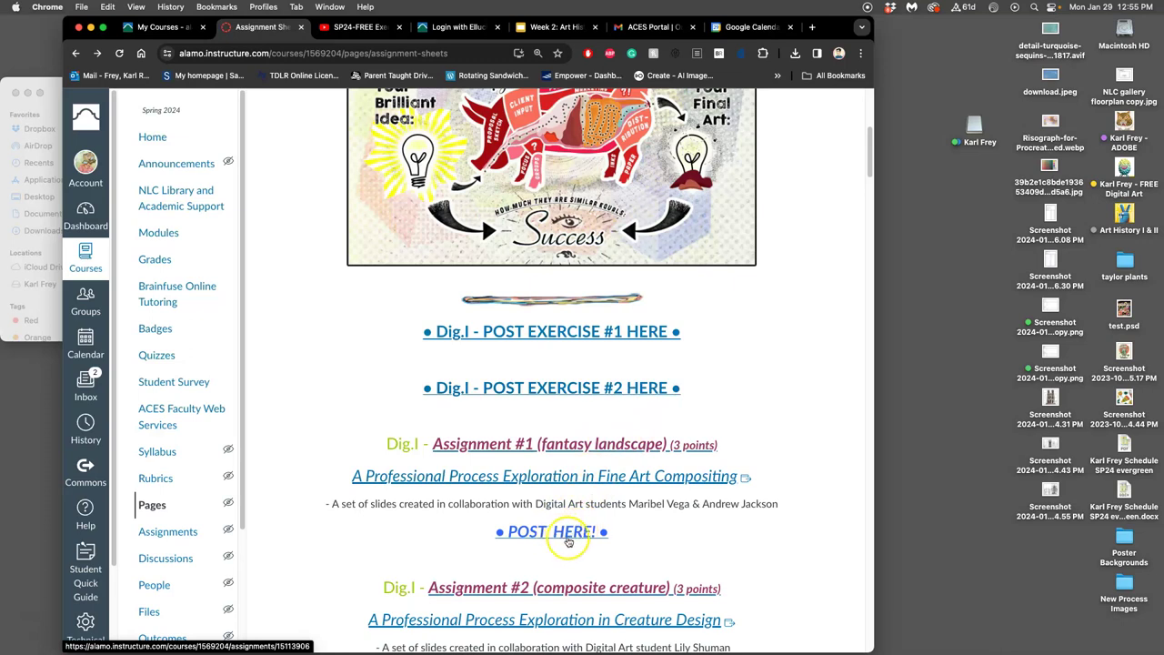
scroll(571, 495, "down", 3)
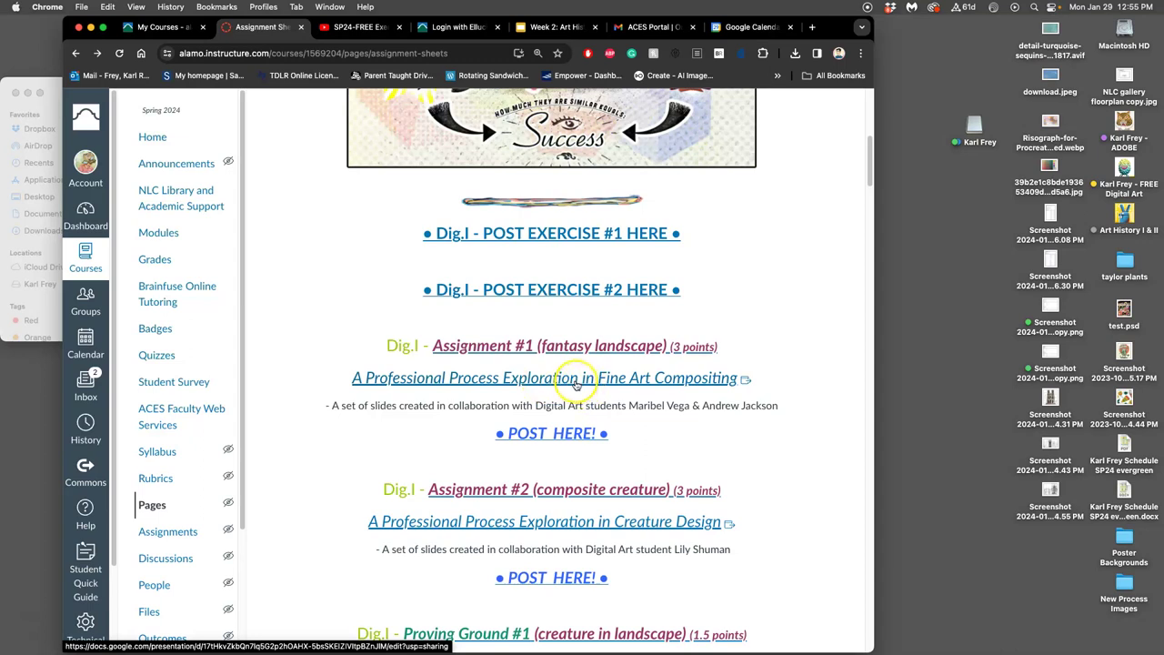
Step: Open the Fine Art Compositing slides link in a new browser tab
right_click(574, 385)
left_click(605, 379)
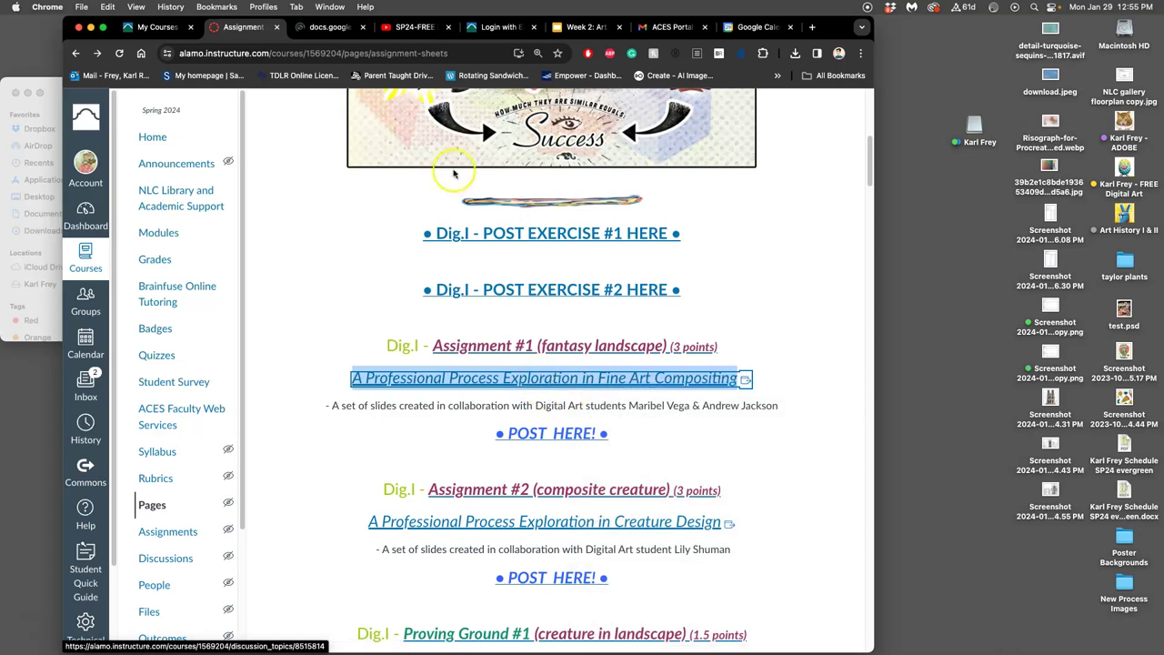
left_click(333, 29)
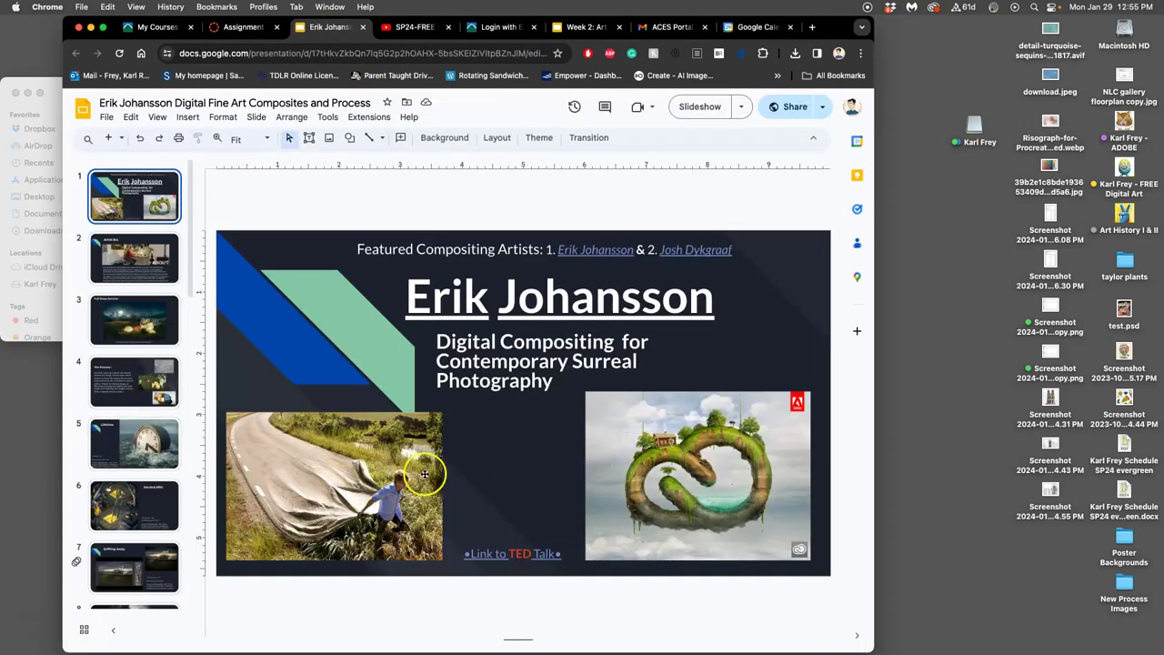
Step: View slides 5, 3, 15 and 21, ending on the Handelsblatt Volkswagen Cover
left_click(163, 441)
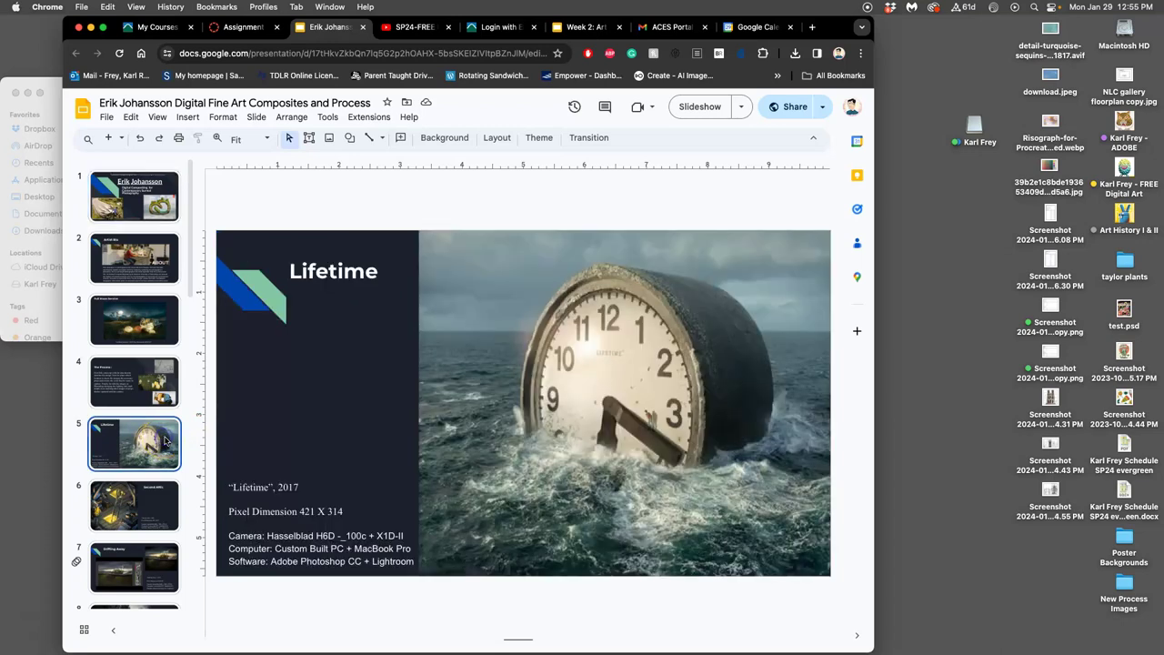
left_click(134, 338)
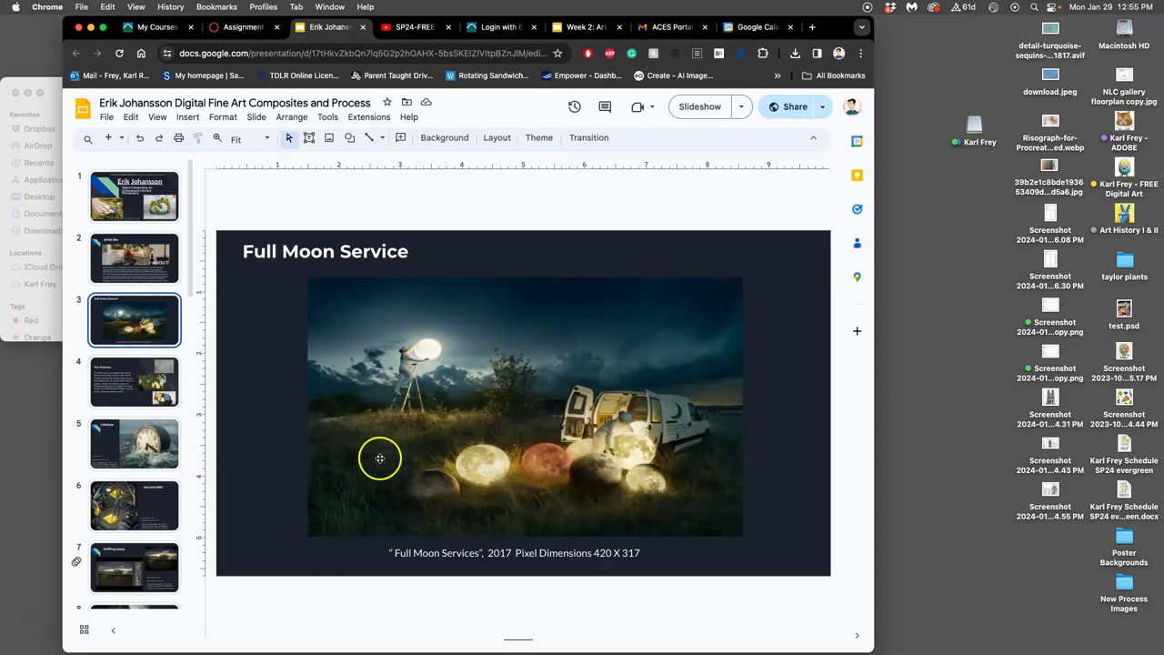
scroll(160, 461, "down", 5)
scroll(159, 460, "down", 1)
left_click(134, 515)
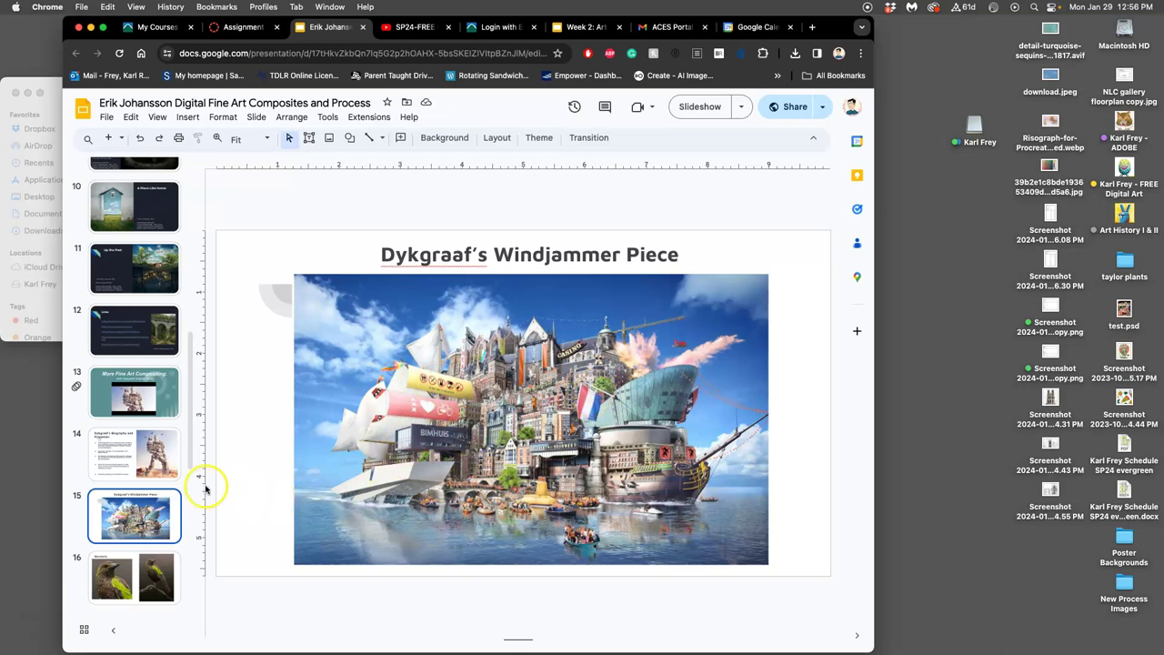
scroll(151, 494, "down", 8)
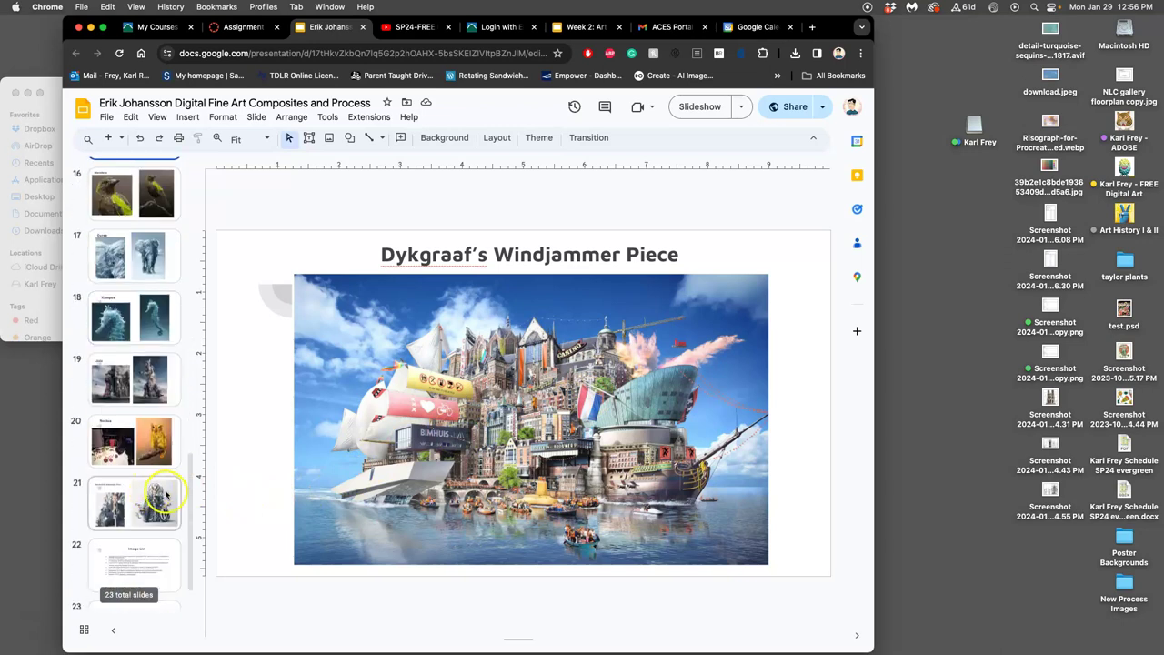
left_click(160, 491)
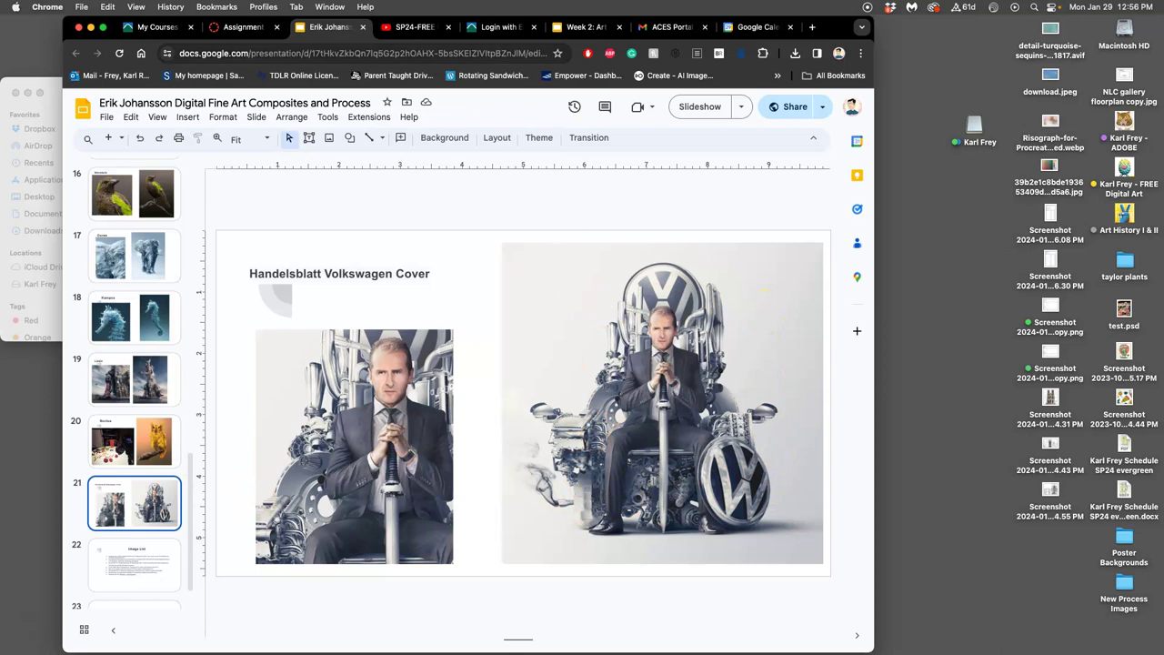
left_click(363, 27)
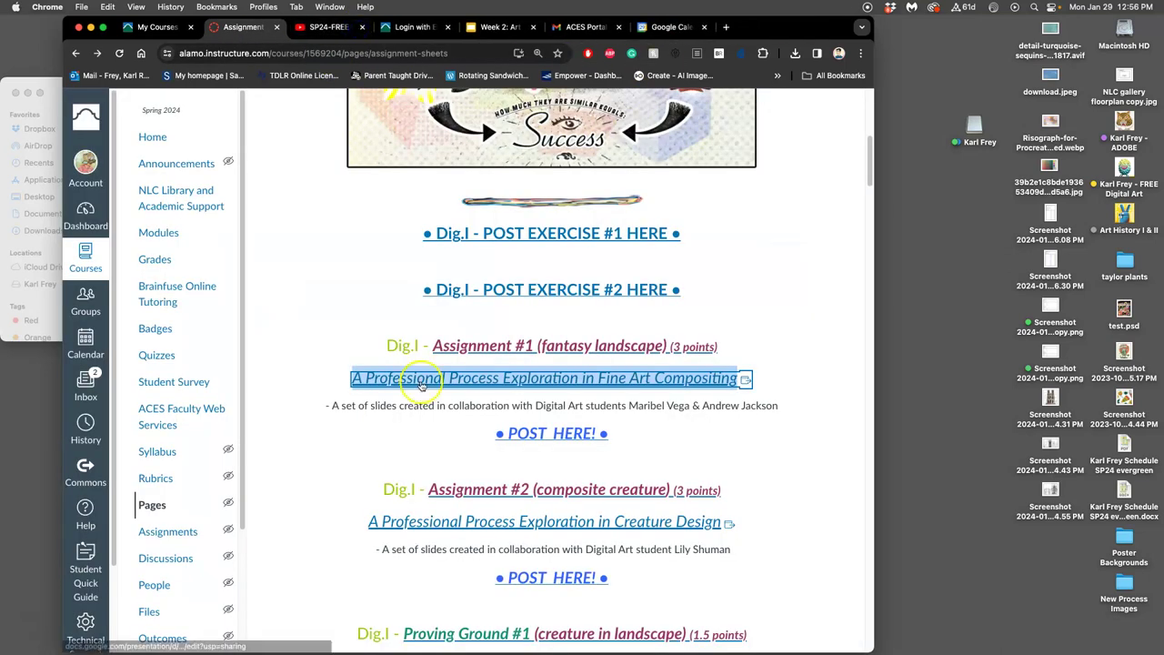
scroll(491, 382, "down", 2)
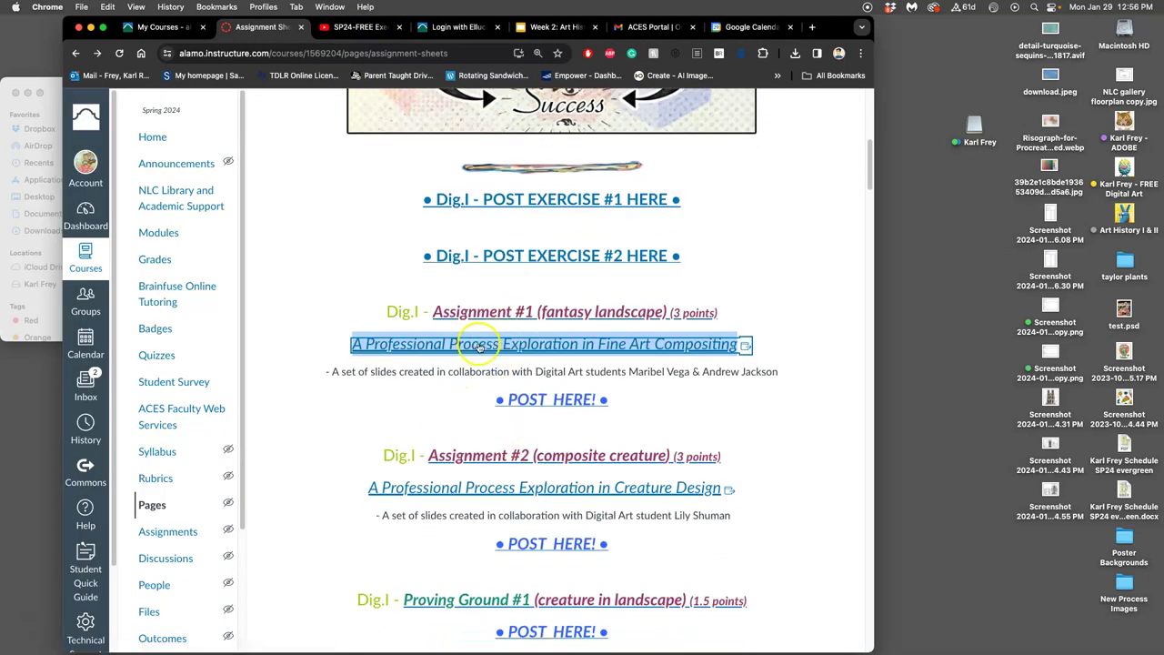
scroll(470, 413, "down", 2)
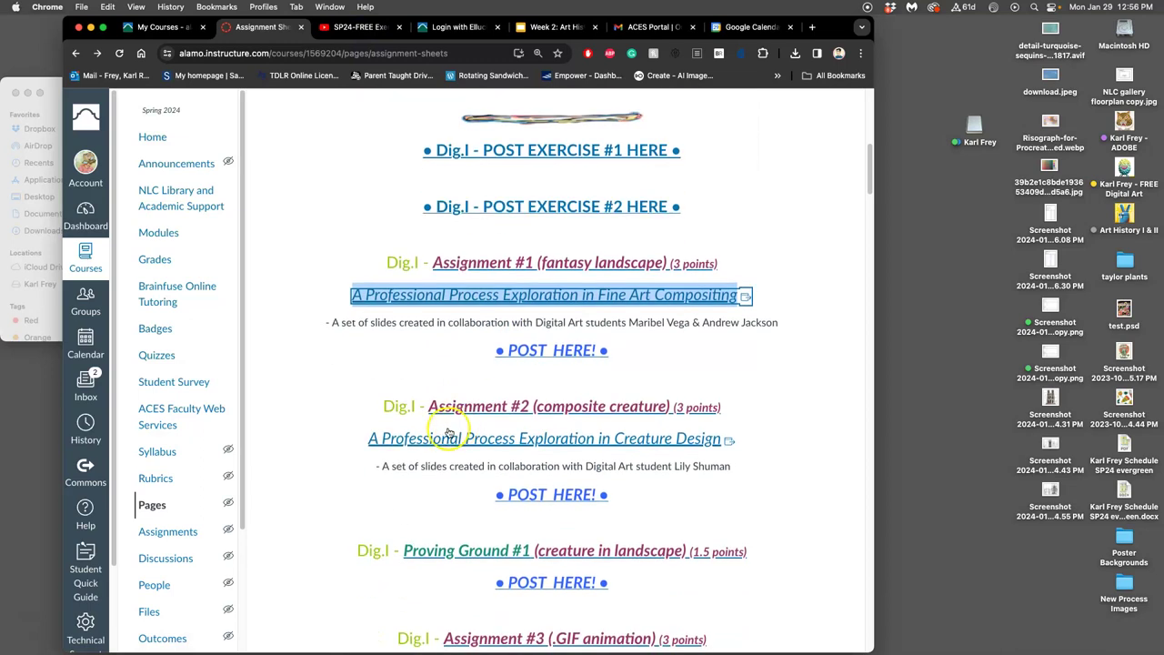
scroll(486, 436, "down", 3)
scroll(489, 442, "down", 1)
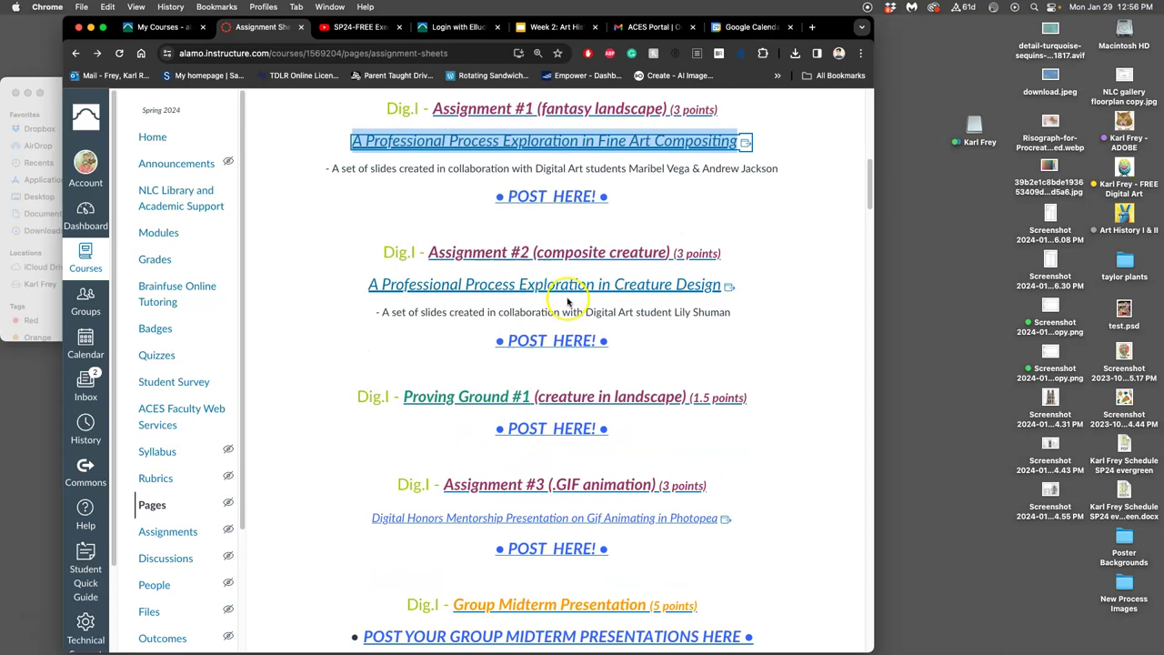
scroll(493, 513, "down", 5)
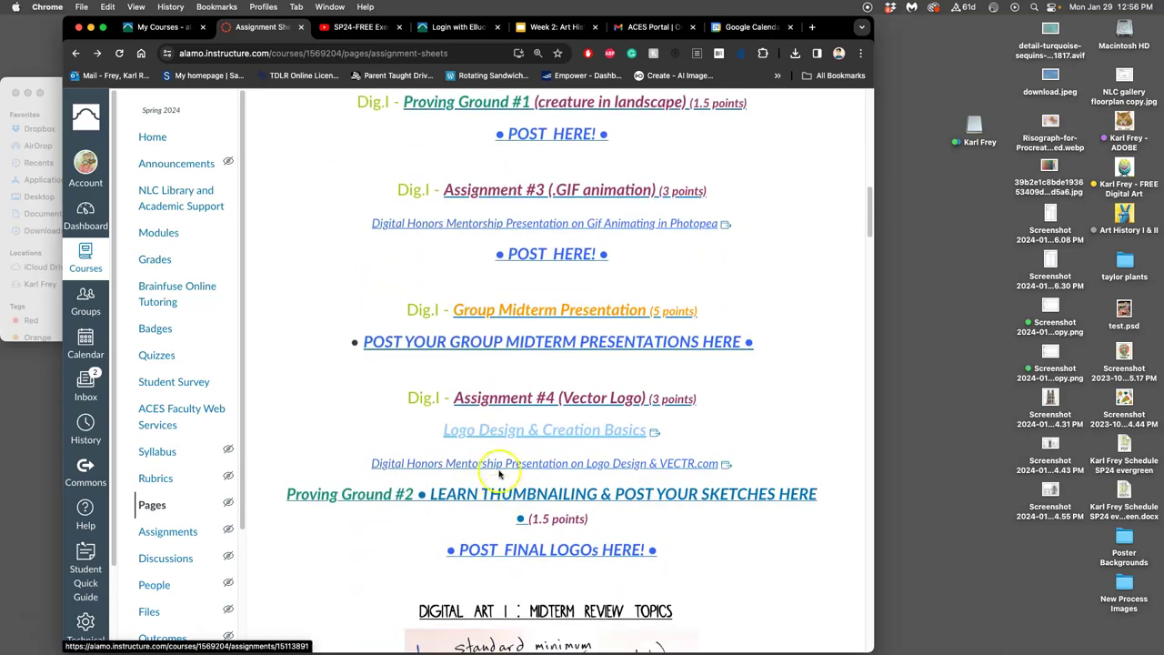
scroll(499, 467, "down", 5)
scroll(564, 437, "down", 6)
scroll(558, 329, "down", 6)
scroll(558, 329, "up", 3)
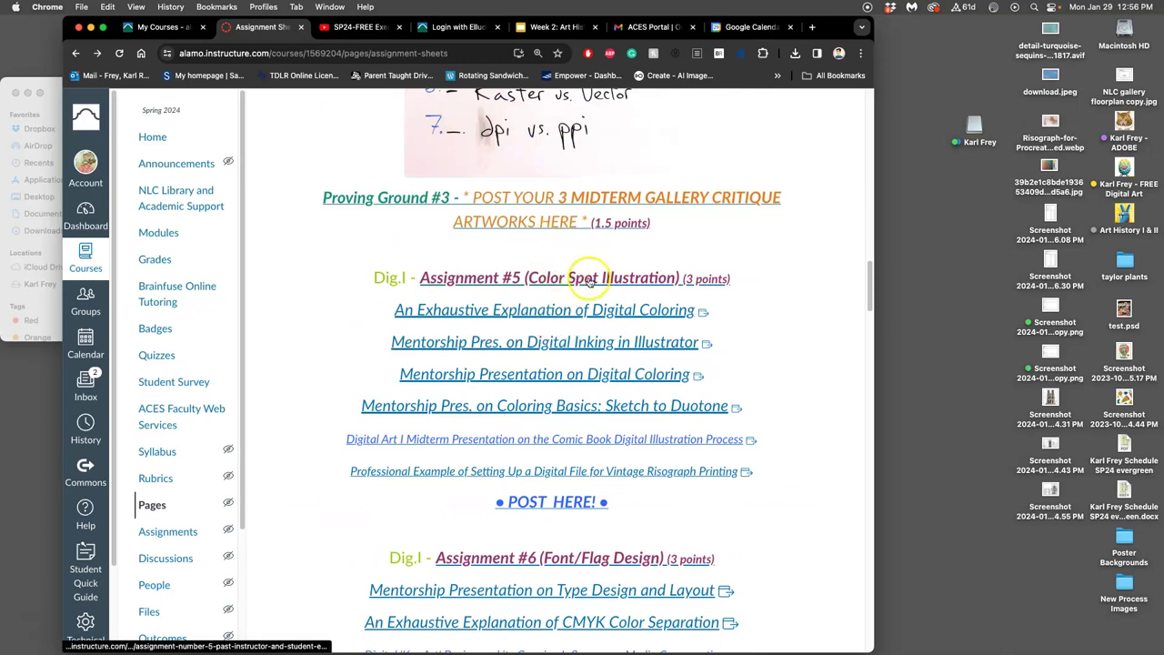
scroll(573, 269, "down", 2)
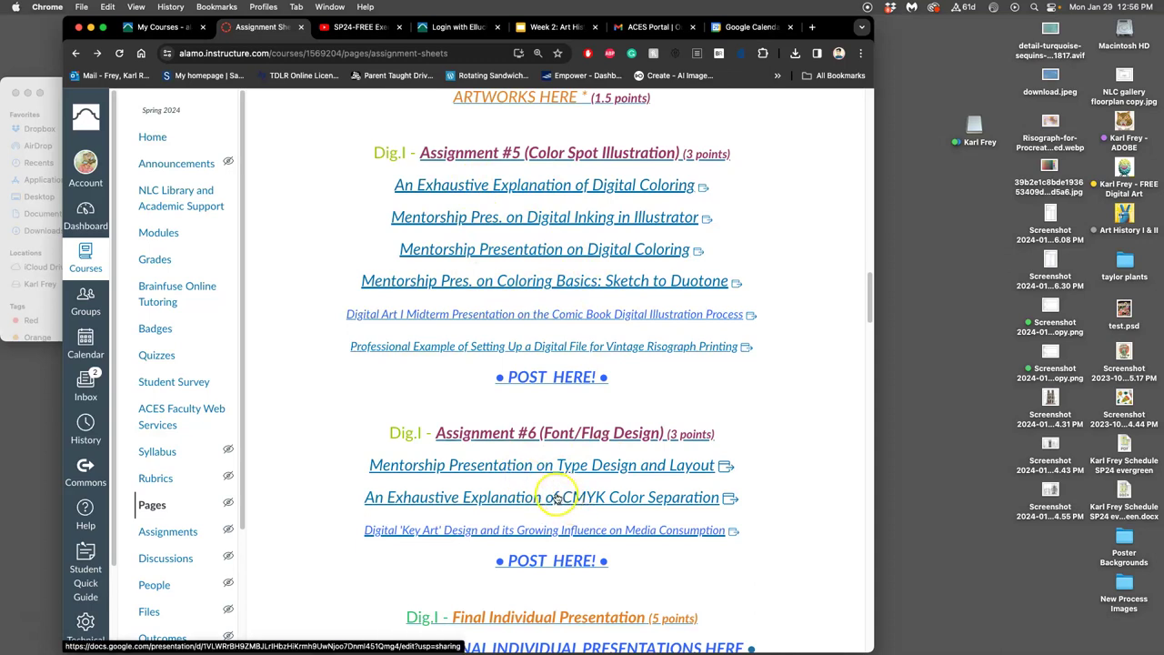
scroll(556, 492, "up", 1)
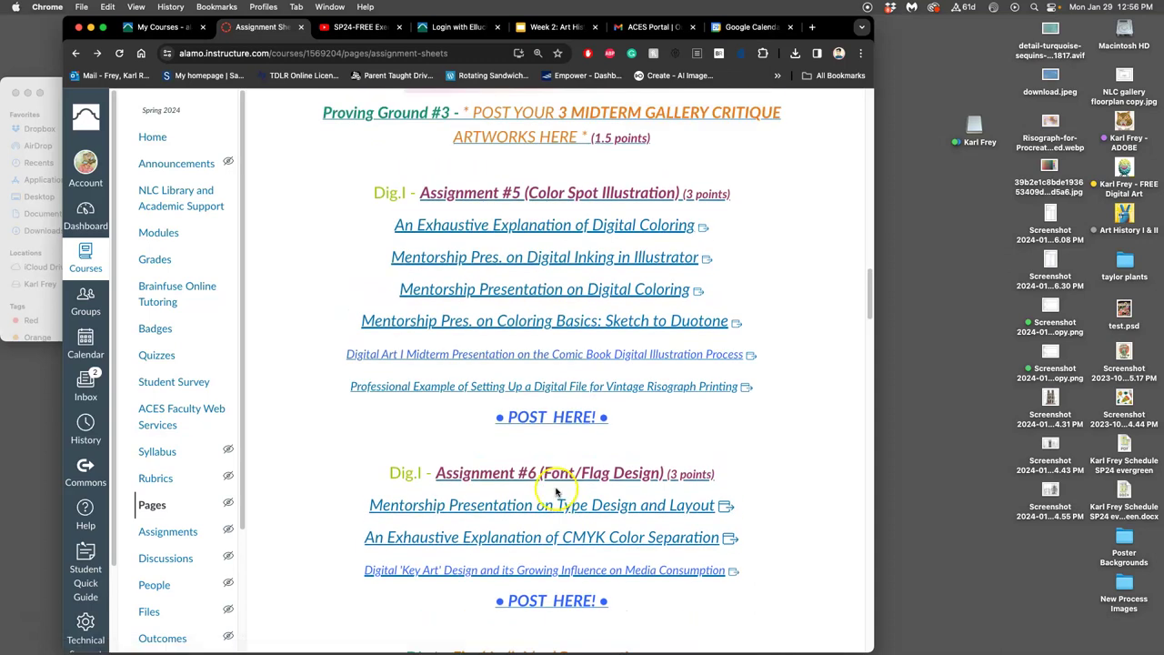
scroll(550, 489, "down", 8)
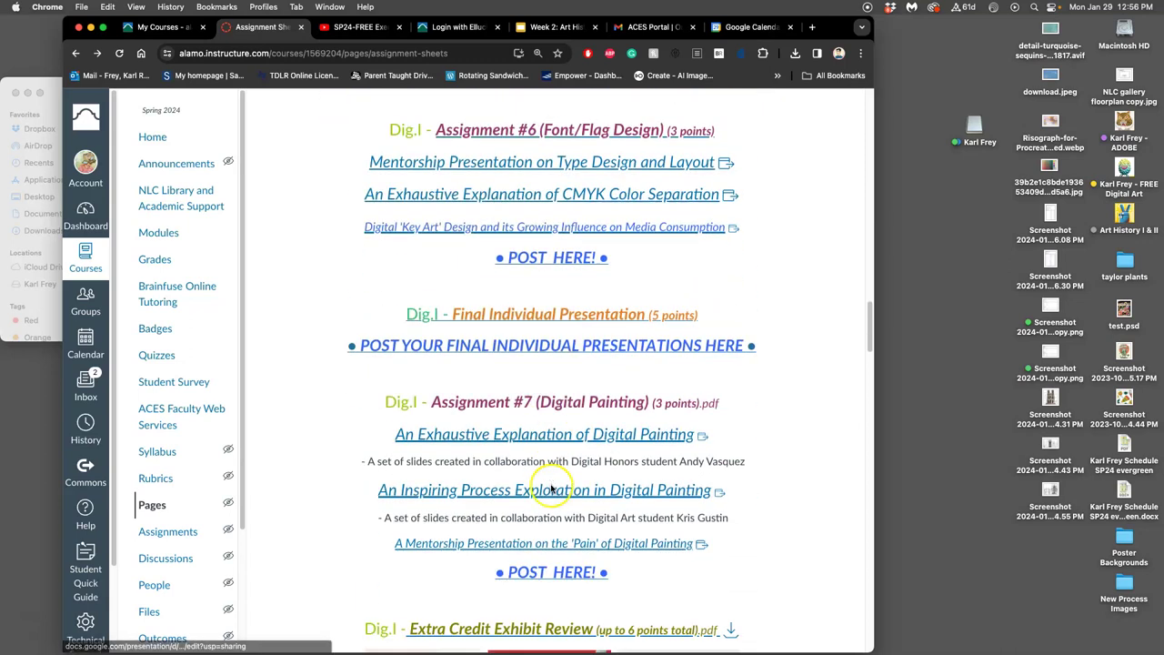
scroll(593, 319, "up", 20)
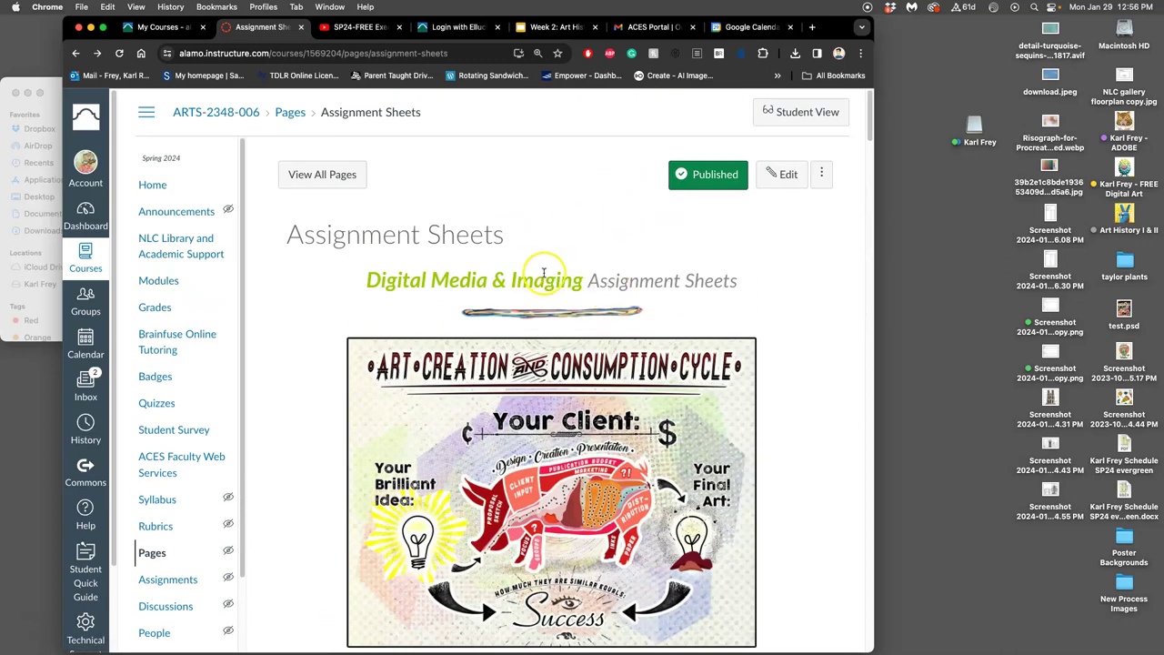
scroll(587, 355, "down", 7)
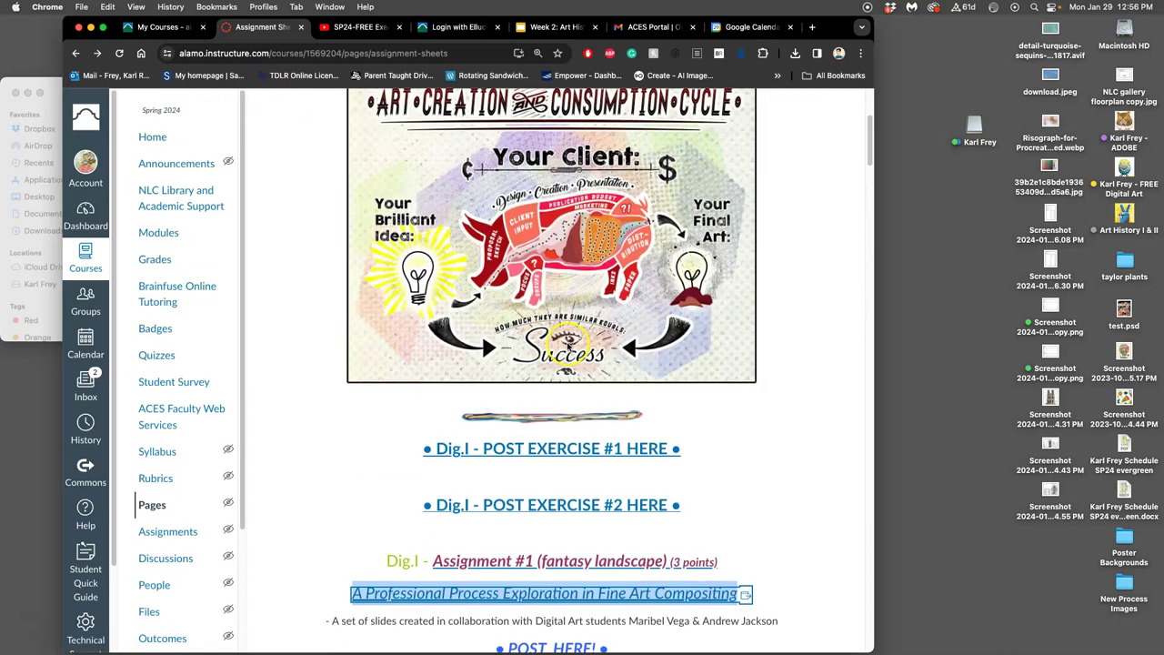
left_click(546, 462)
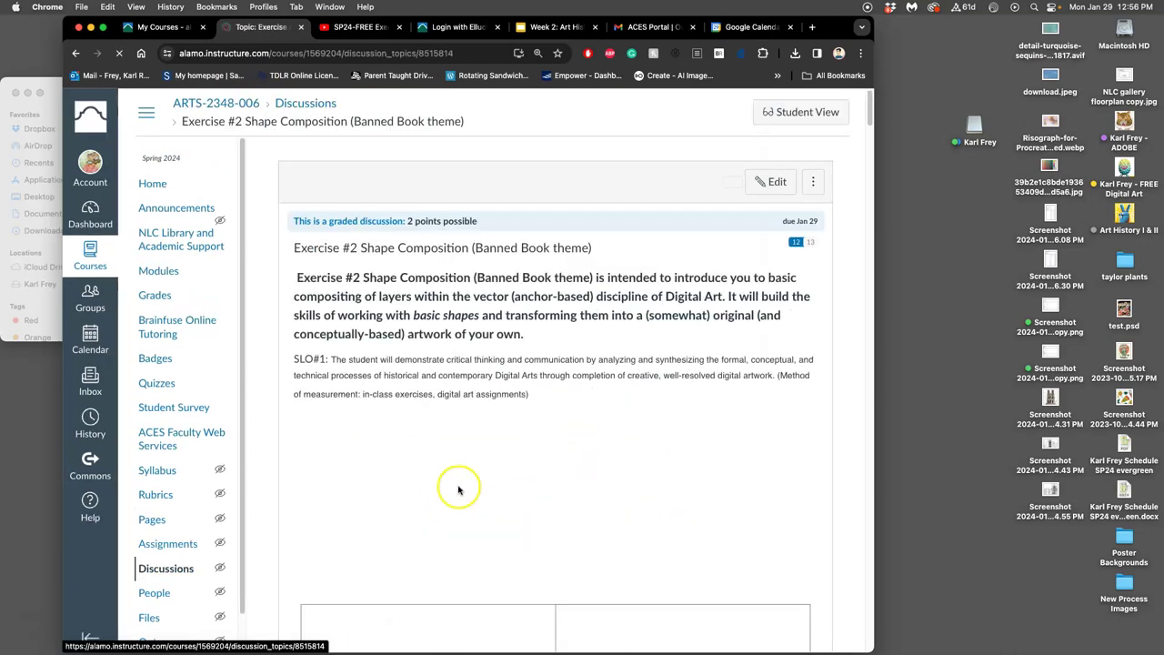
left_click(473, 464)
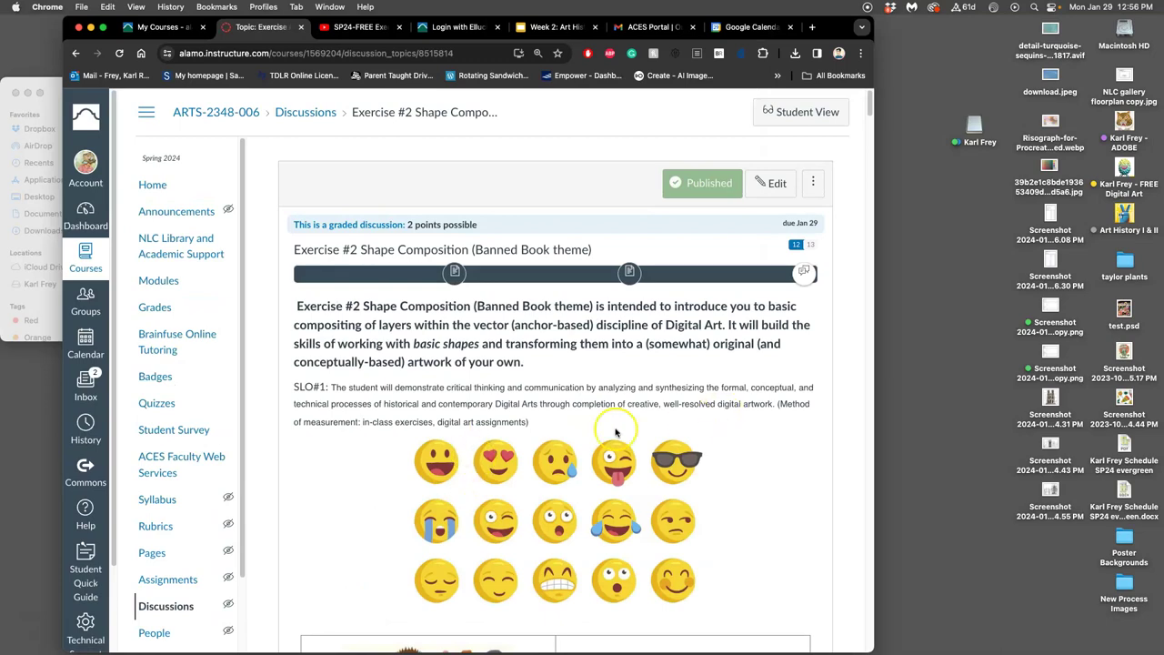
scroll(642, 480, "down", 20)
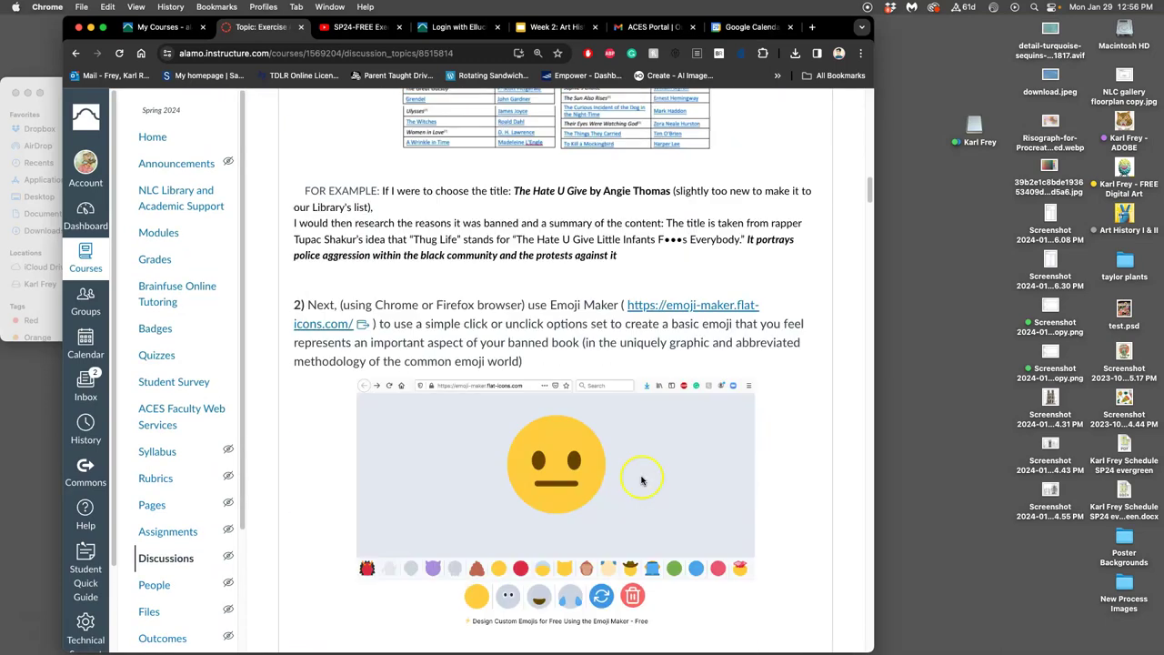
scroll(641, 479, "up", 10)
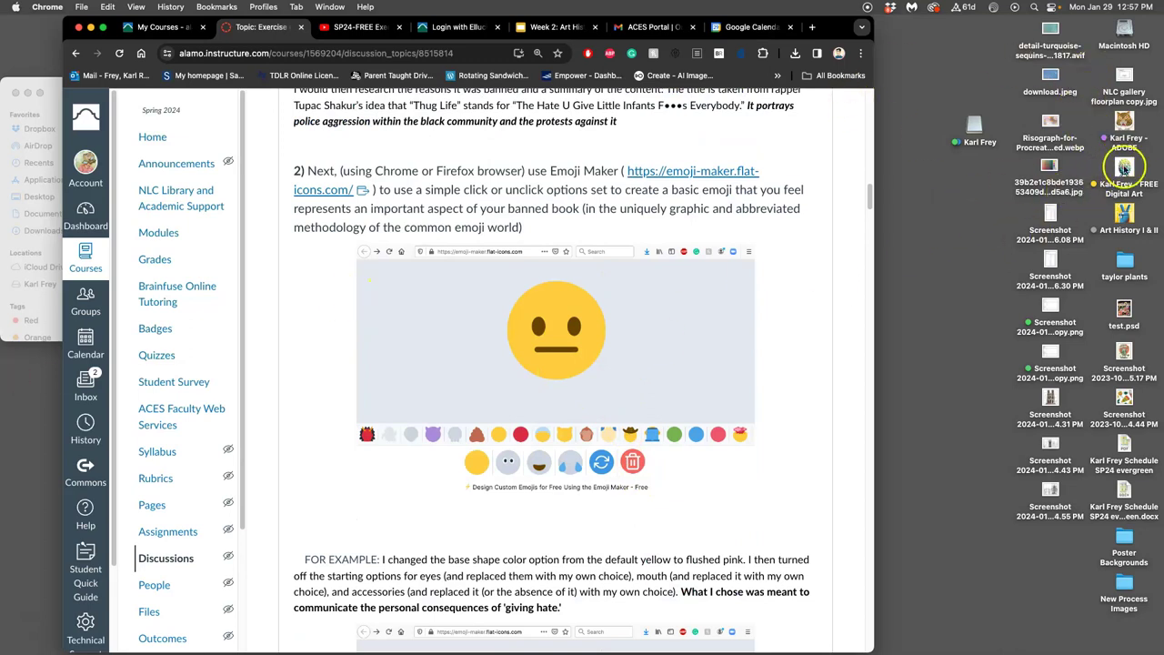
Step: Move the course folder onto the desktop, tidy its windows and open its Exercise #2 folder
double_click(1122, 173)
left_click_drag(380, 196, 906, 64)
left_click(281, 144)
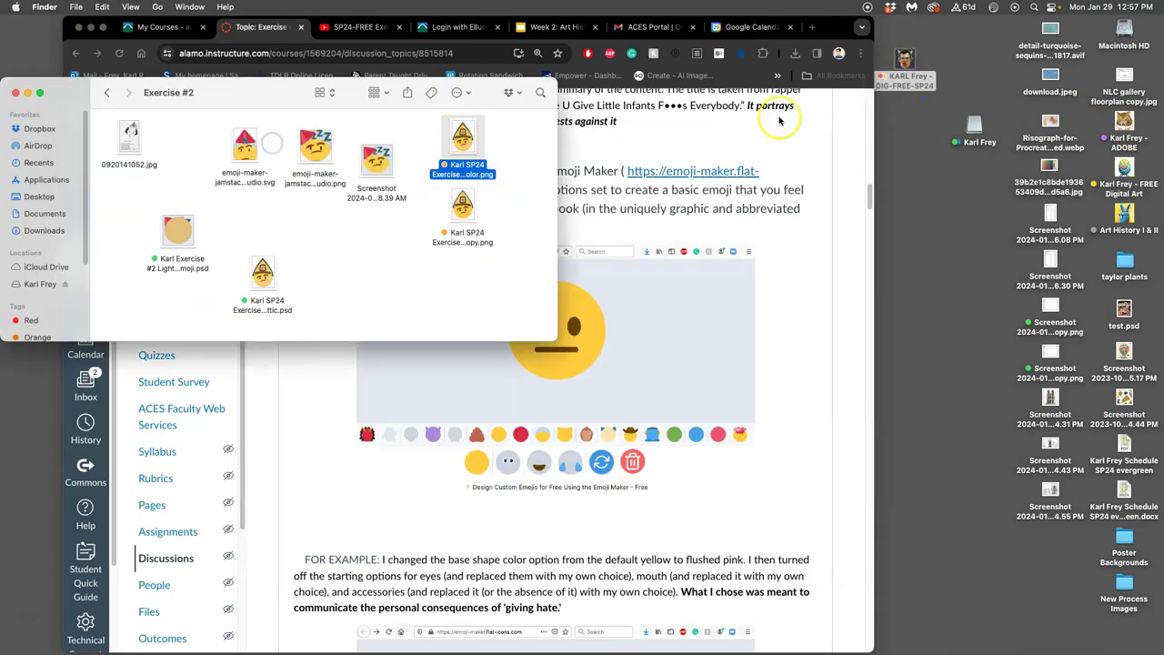
left_click(16, 94)
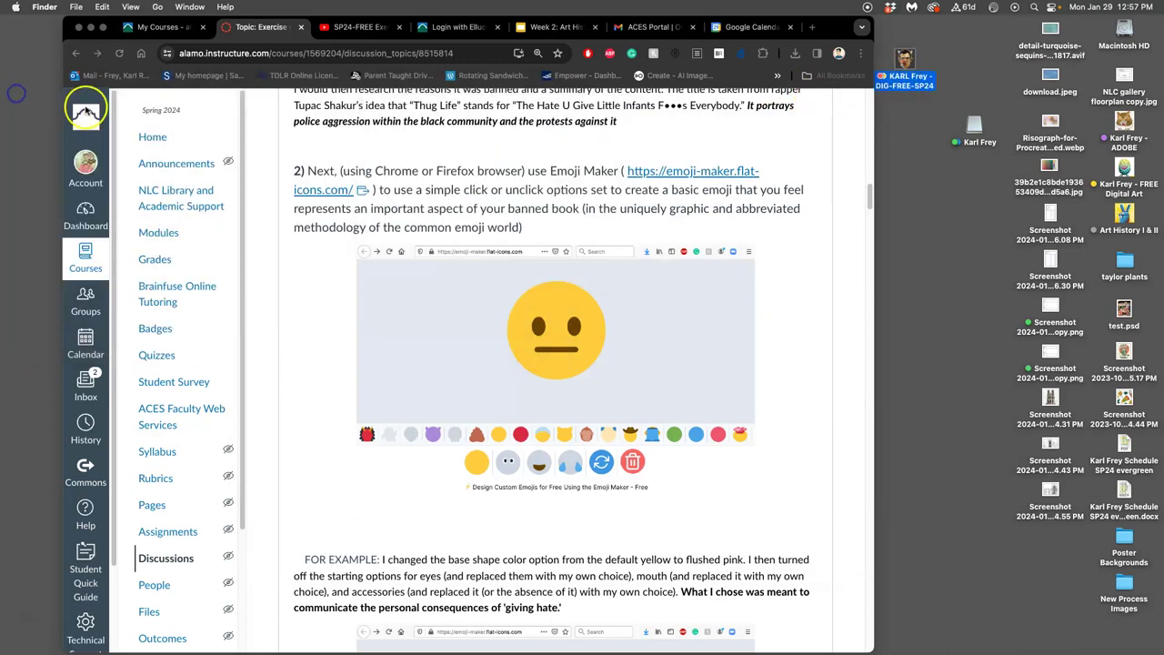
left_click(921, 80)
double_click(909, 64)
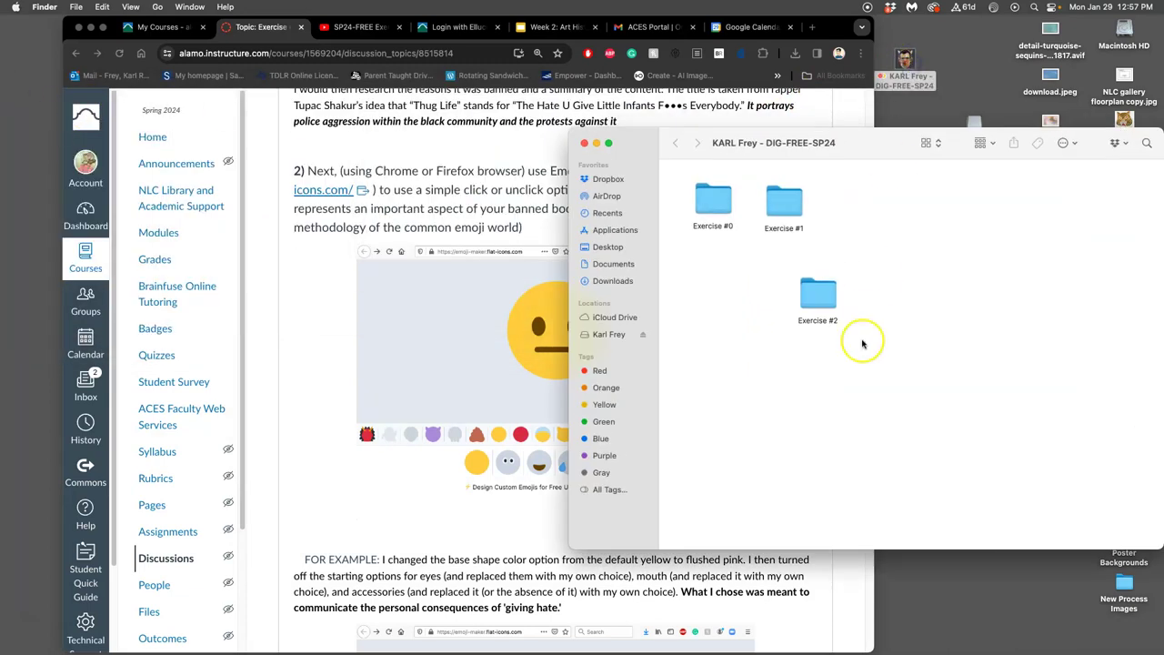
left_click_drag(817, 287, 851, 218)
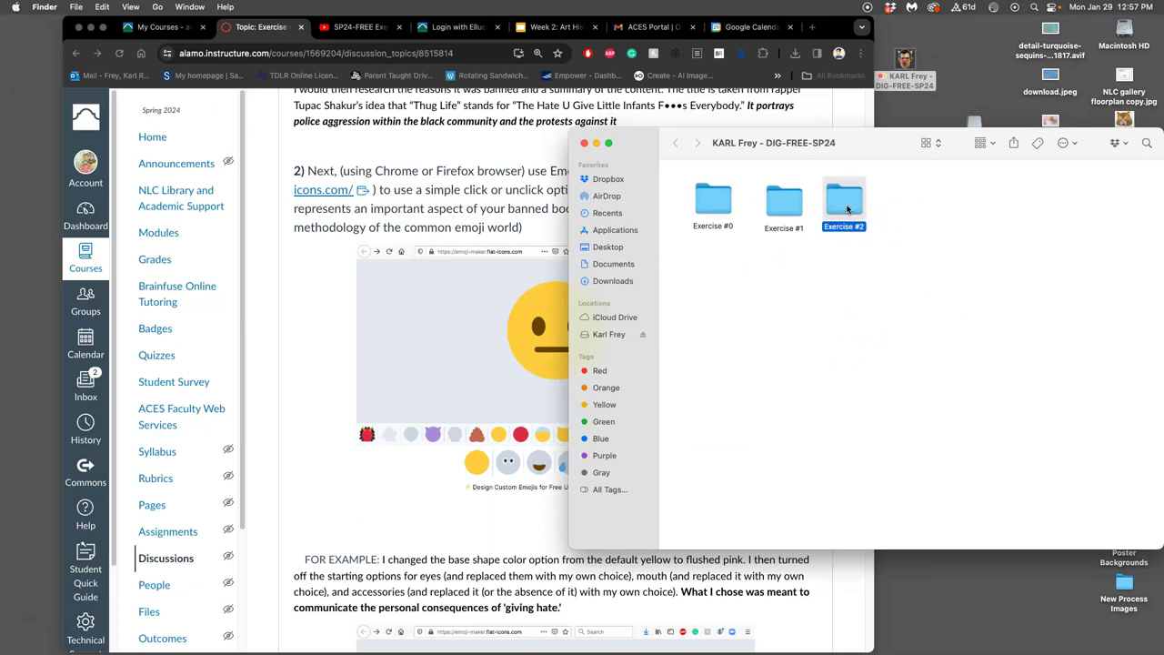
double_click(845, 205)
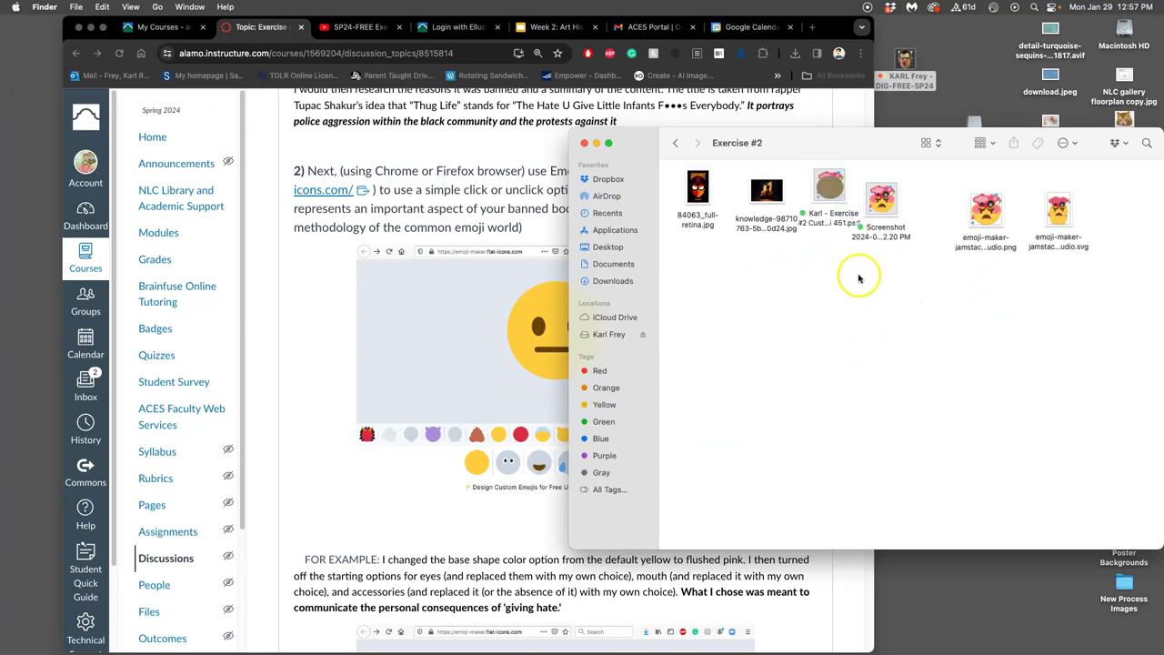
Step: Preview the emoji screenshot and exported PNG, close them, and select the emoji SVG
double_click(880, 202)
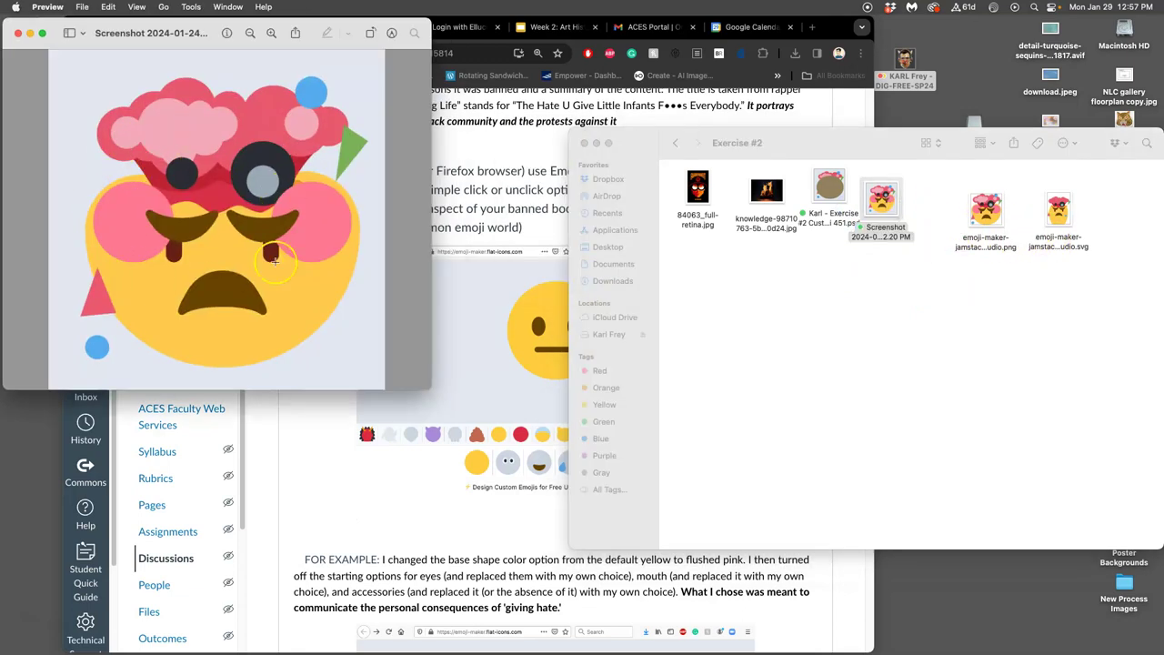
double_click(974, 216)
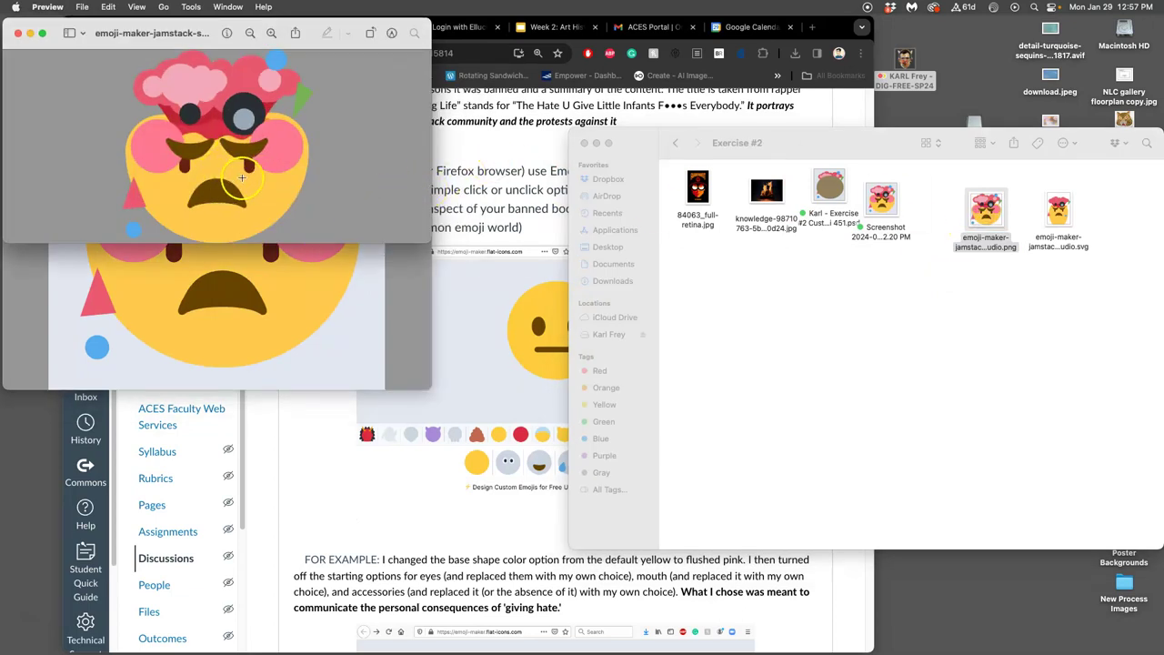
left_click(18, 33)
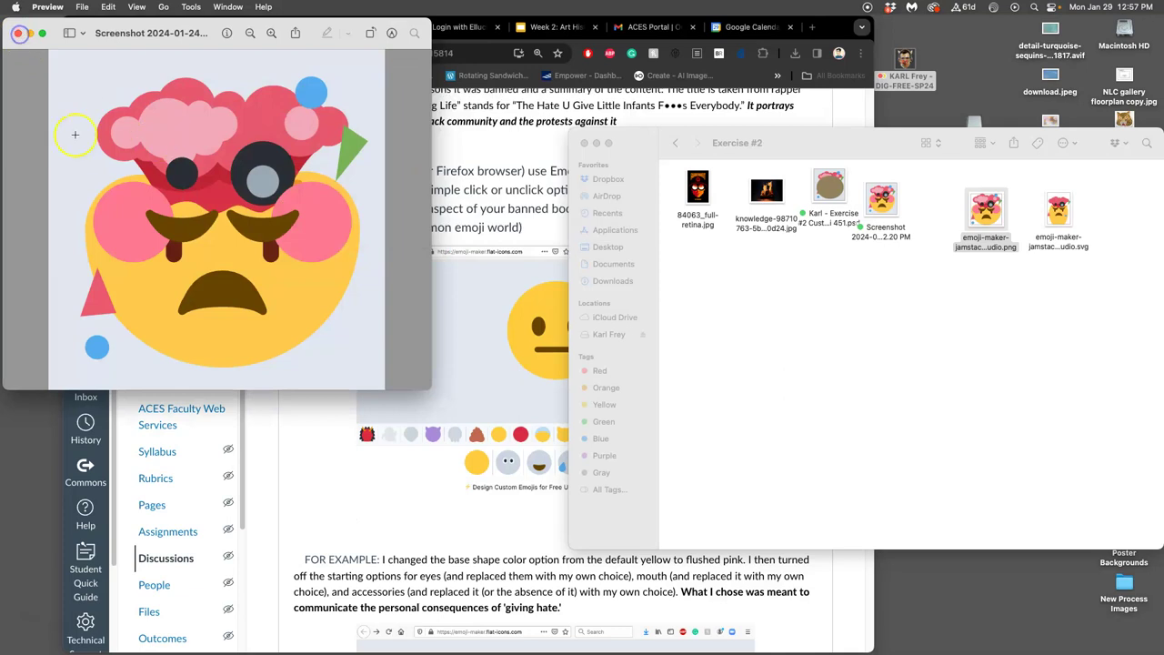
left_click(18, 34)
left_click(350, 229)
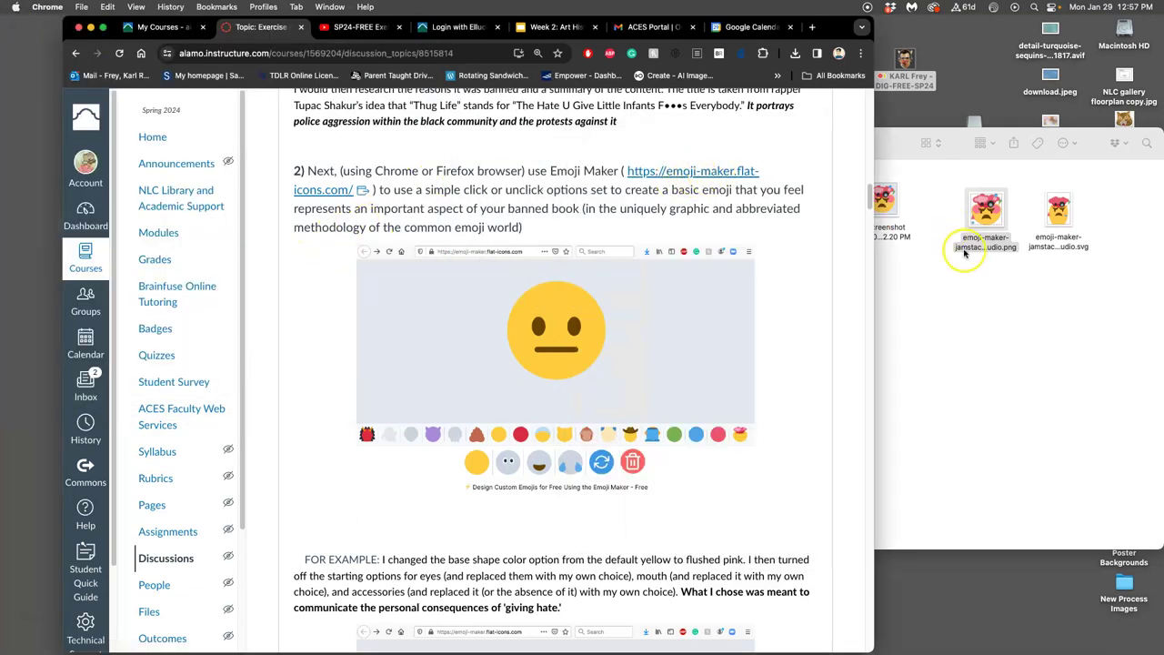
left_click(978, 223)
left_click(1064, 221)
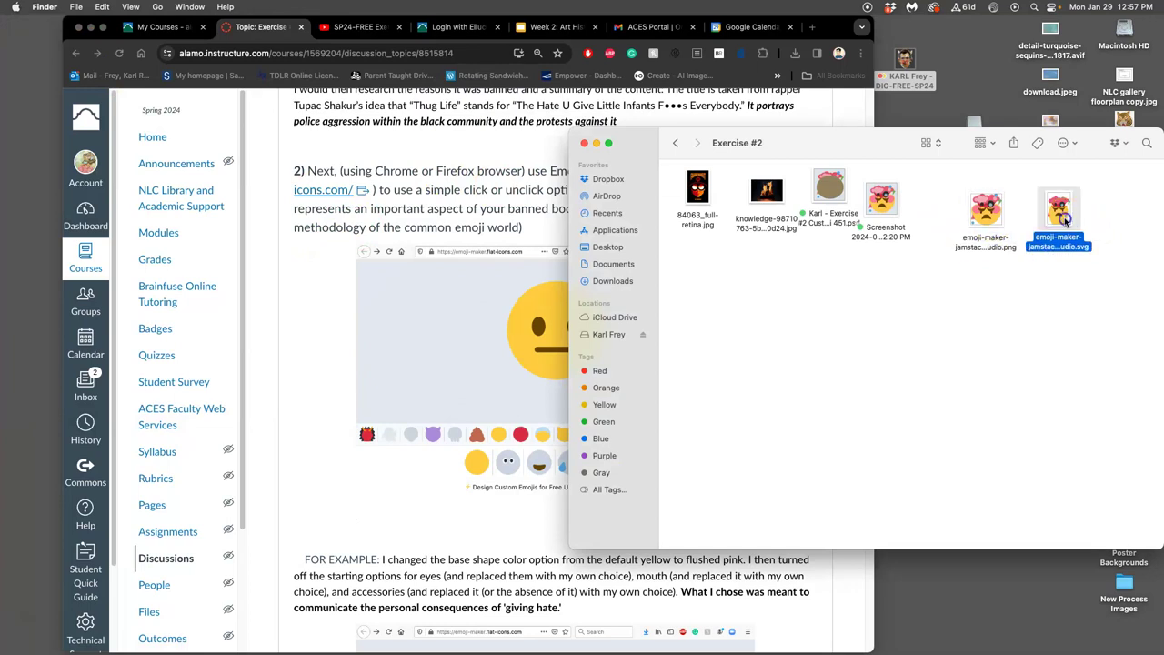
Step: Open emoji-maker-jamstack-studio.svg in Illustrator and zoom in on the brow's curved edge
double_click(1068, 221)
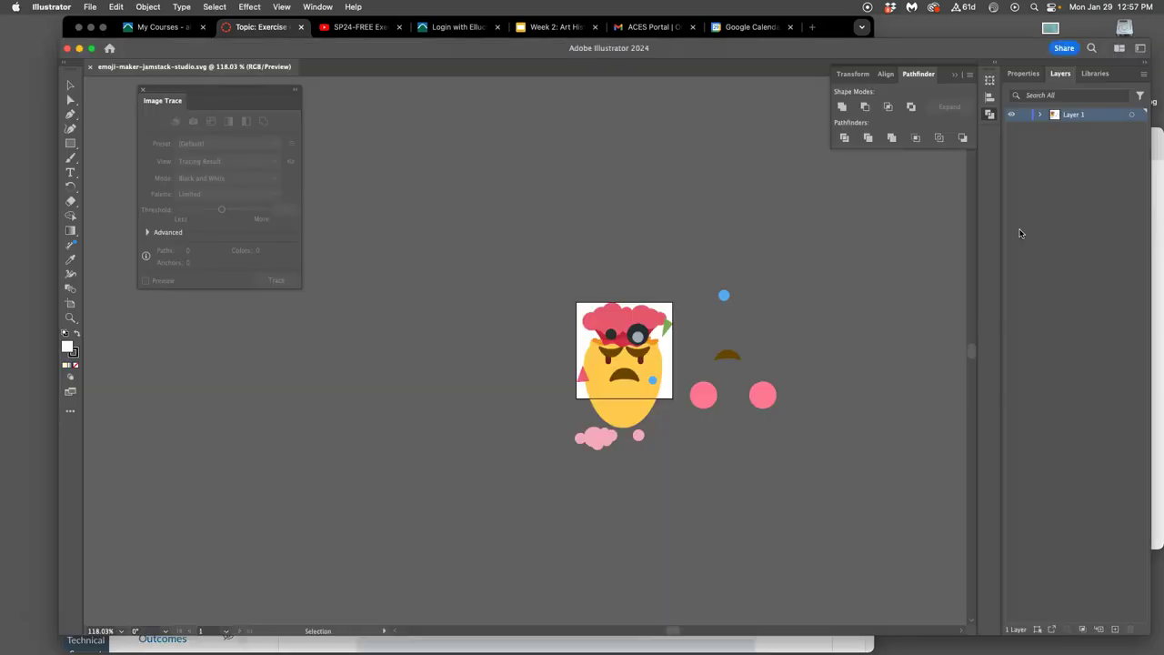
key("super+equal")
key("super+equal")
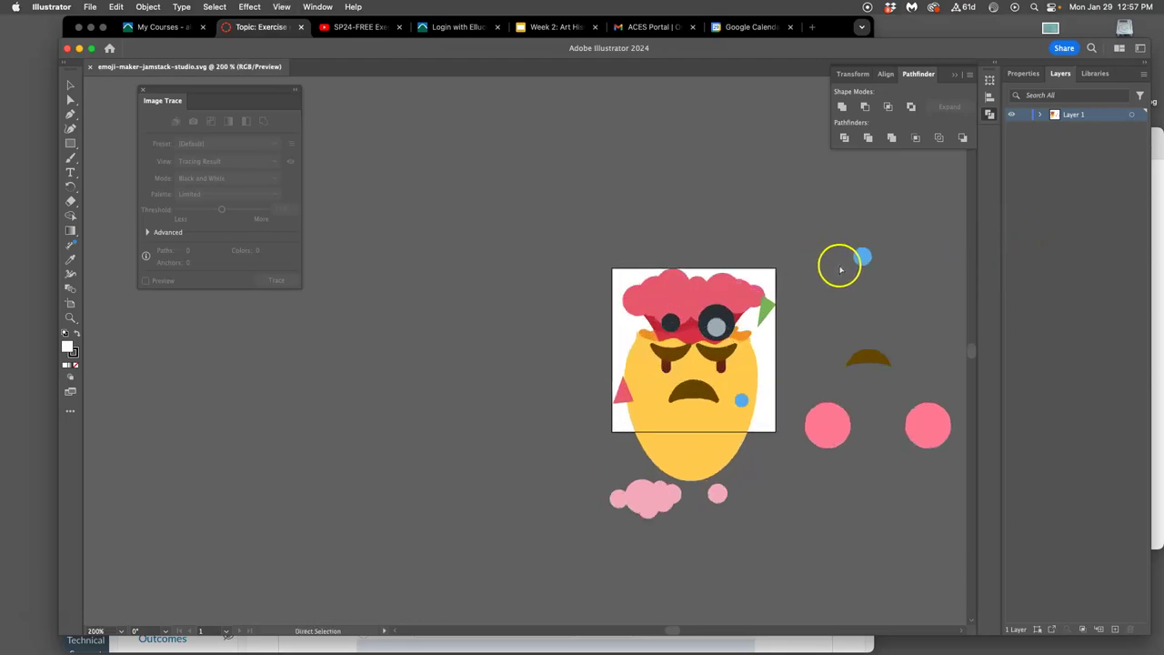
key("super+equal")
key("super+equal")
key("super+equal")
key("super+equal")
key("super+equal")
key("super+equal")
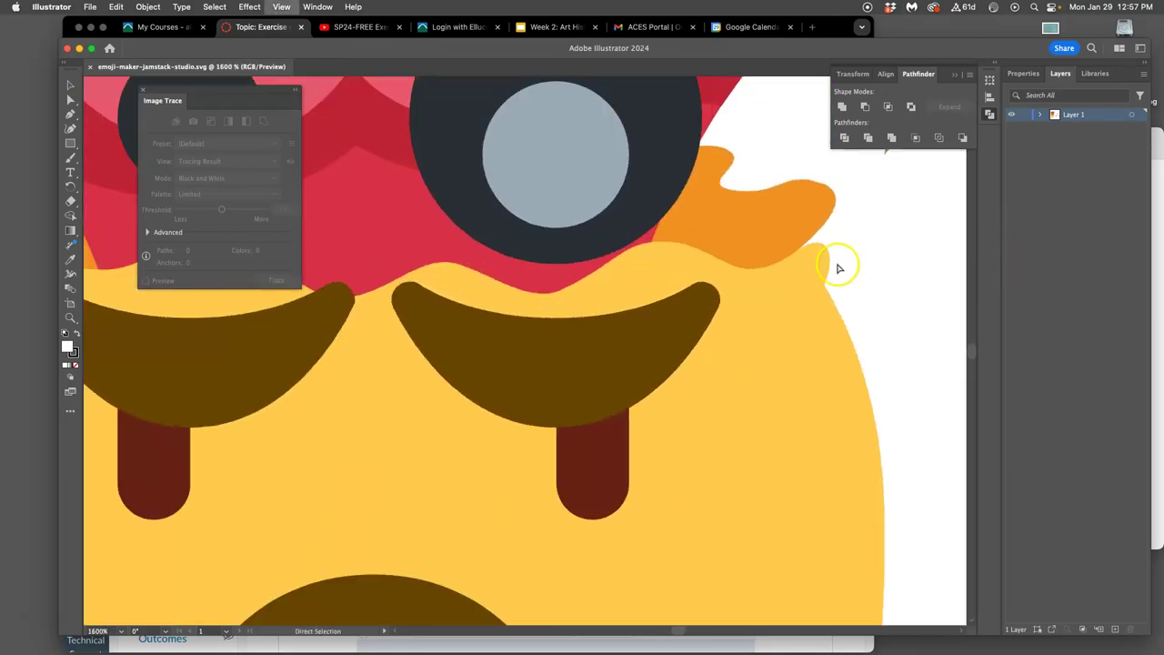
key("super+equal")
key("super+equal")
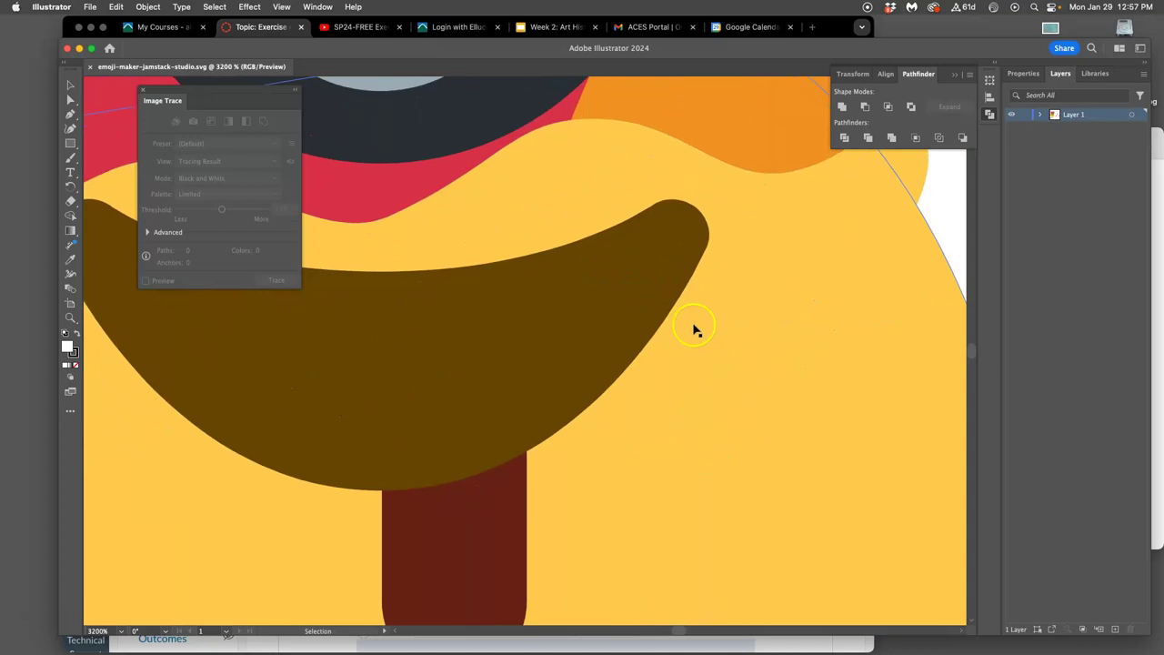
key("super+equal")
key("super+minus")
key("super+equal")
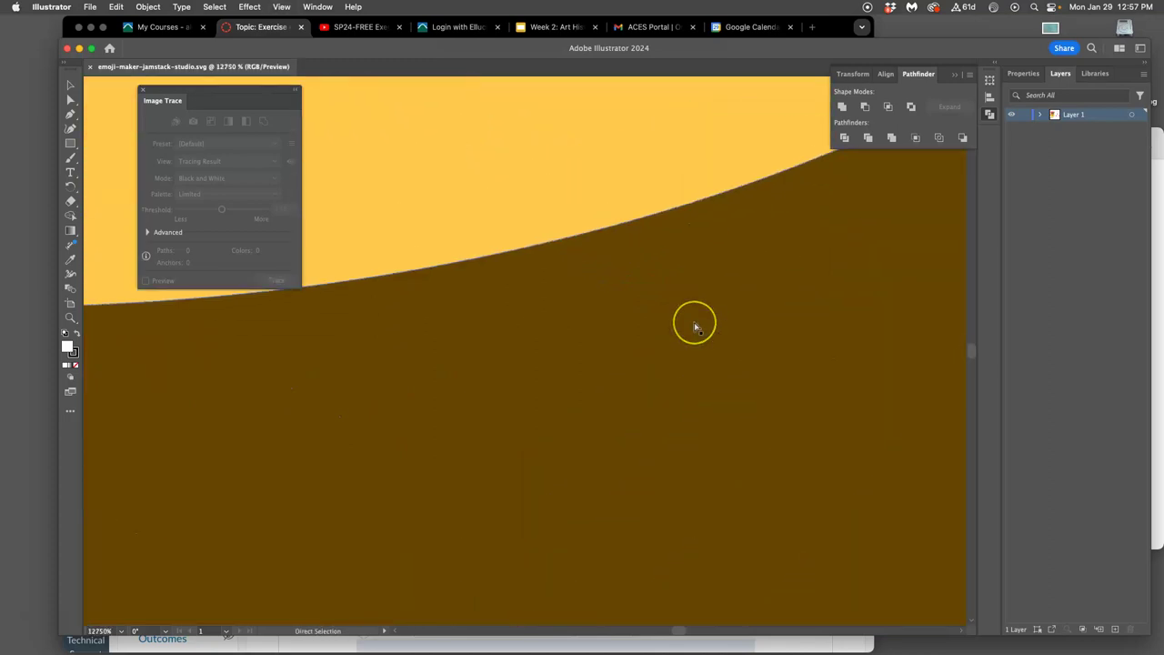
Step: Magnify the brow edge to maximum to check its smoothness, then zoom back out to the artboard
scroll(694, 325, "up", 3)
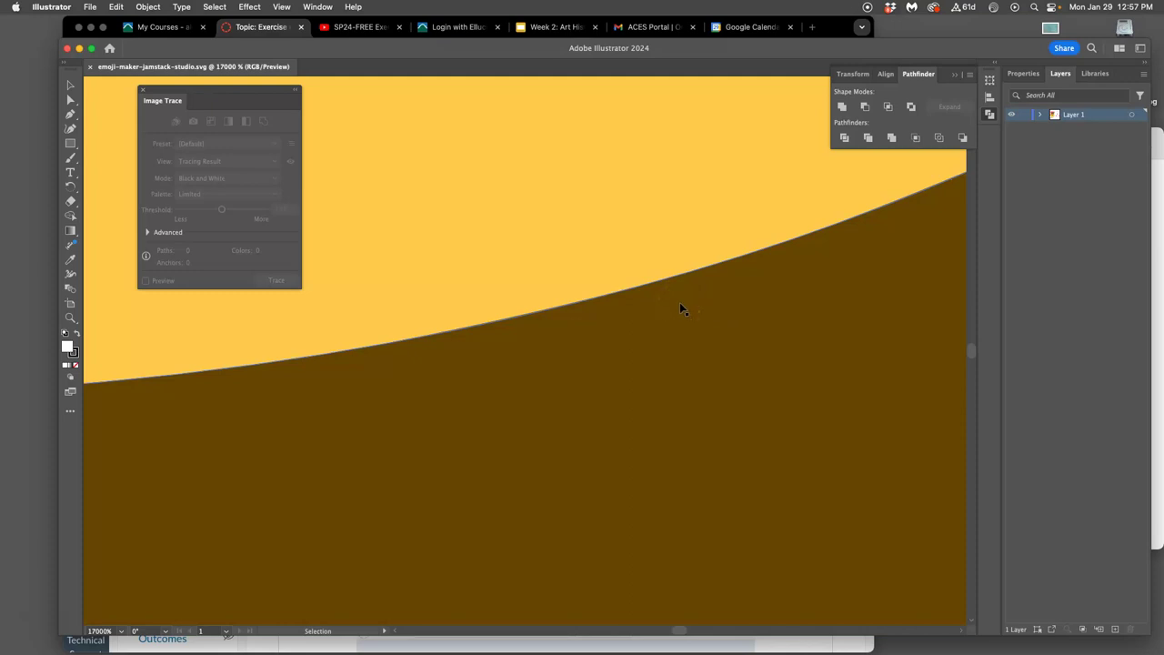
key("super+equal")
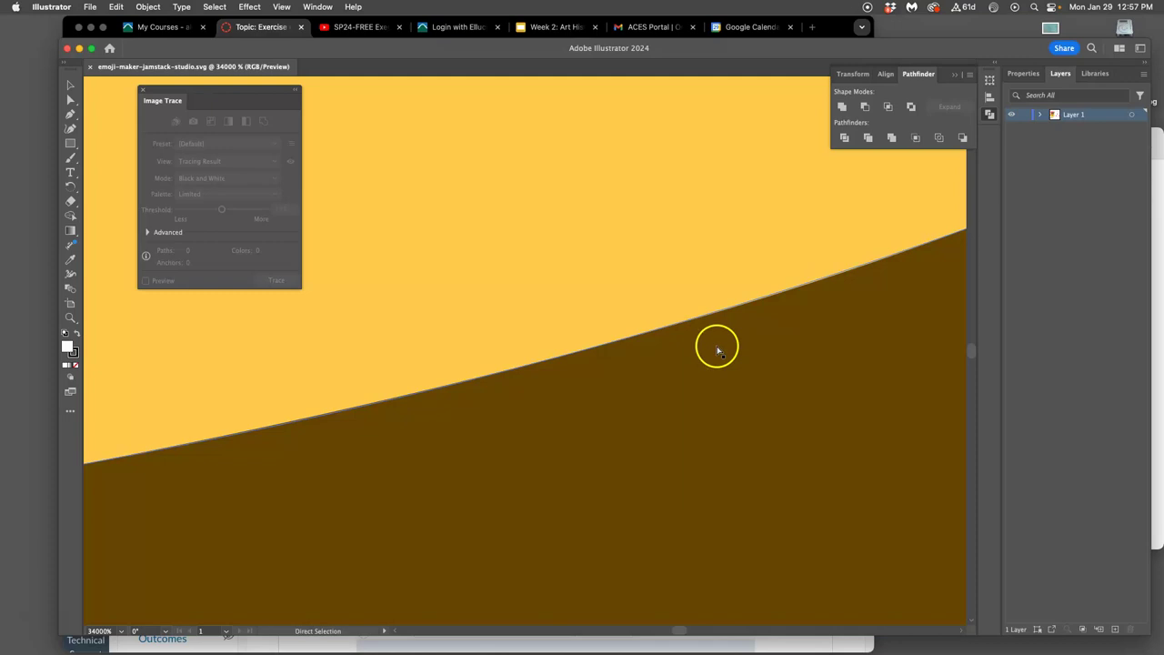
key("super+equal")
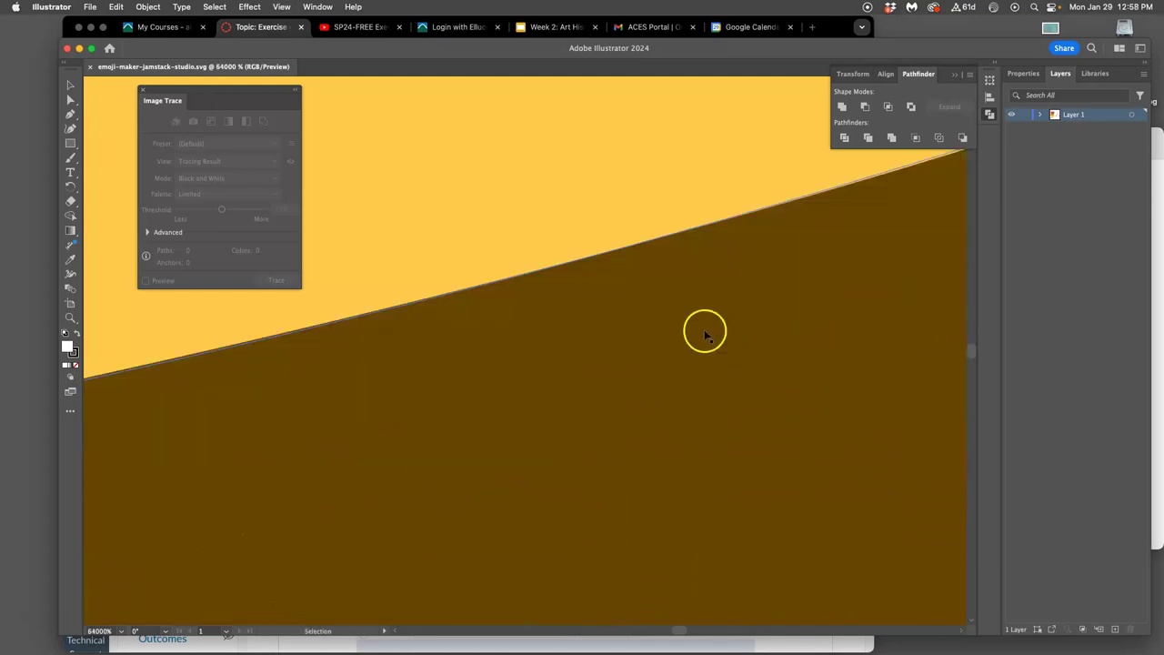
key("super+minus")
key("super+minus")
key("super+minus")
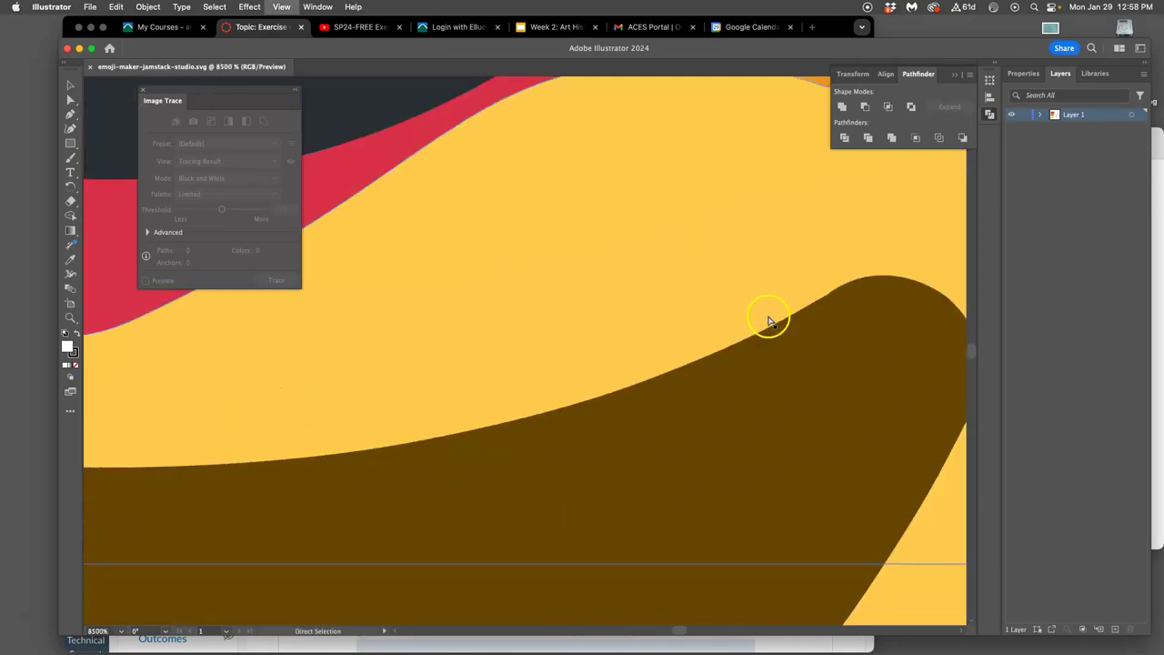
key("super+minus")
key("super+minus")
key("super+minus")
key("super+minus")
key("super+minus")
key("super+minus")
key("super+minus")
key("super+minus")
key("super+minus")
key("super+minus")
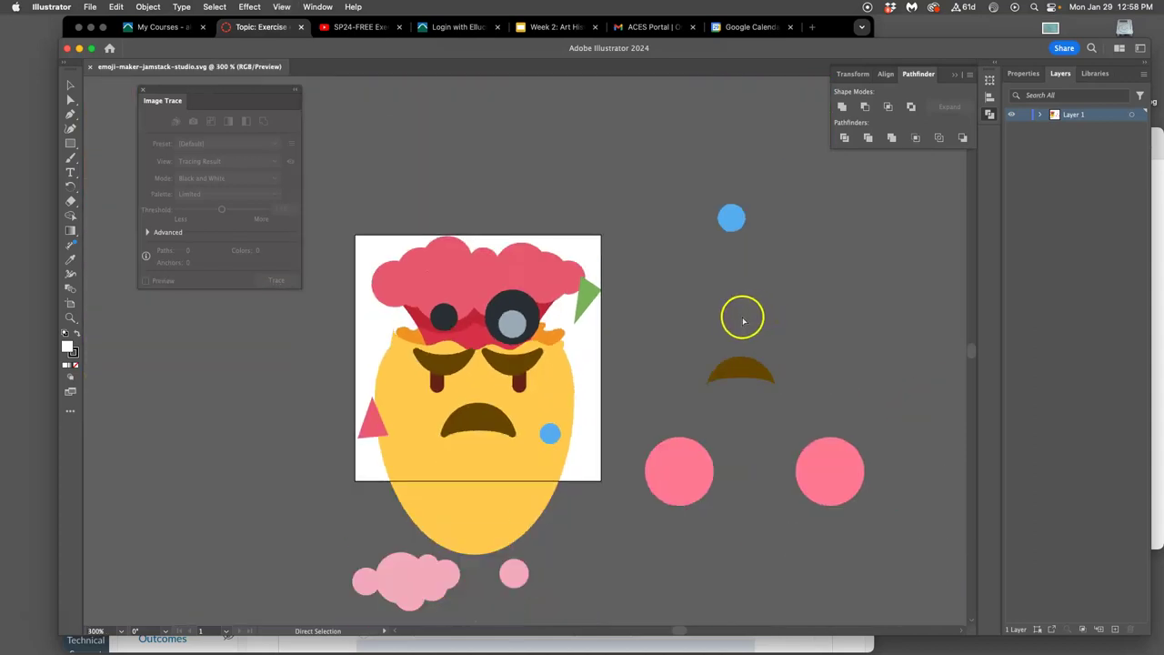
scroll(701, 318, "left", 2)
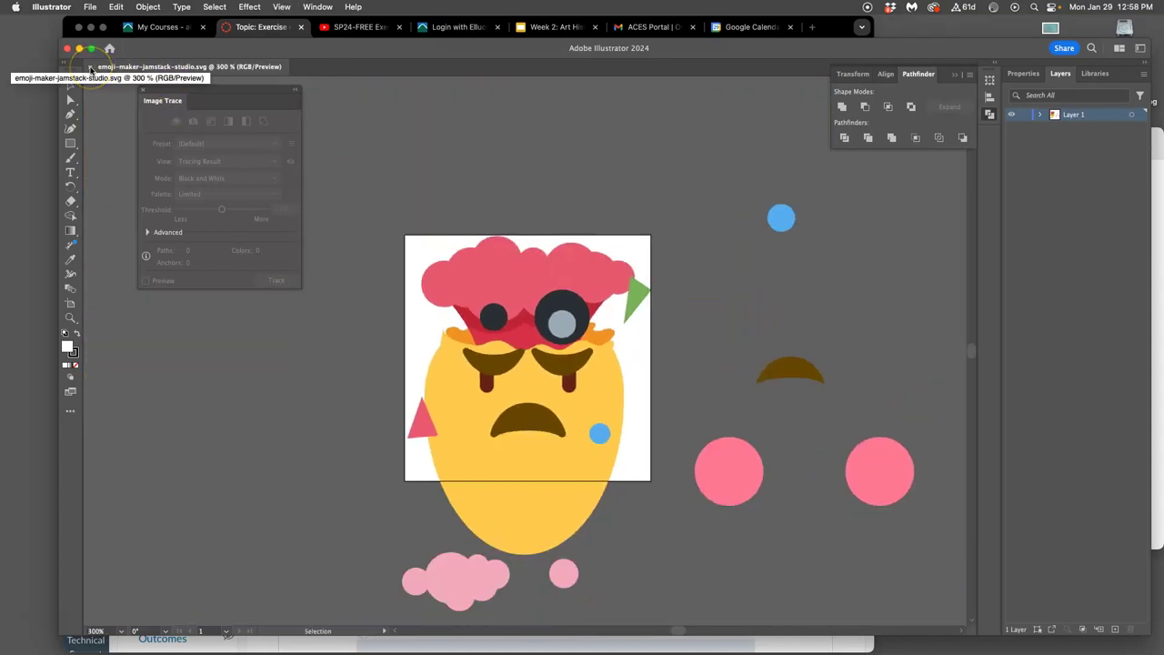
Step: Quit Illustrator and open the emoji screenshot in an enlarged Preview window
left_click(52, 7)
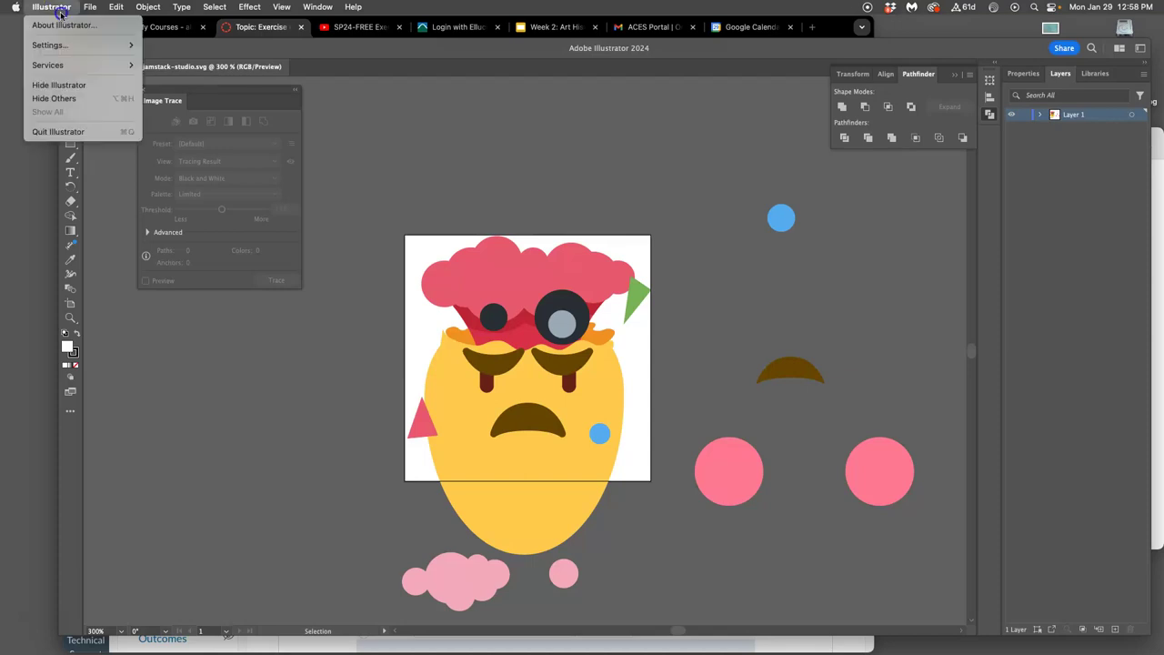
left_click(68, 134)
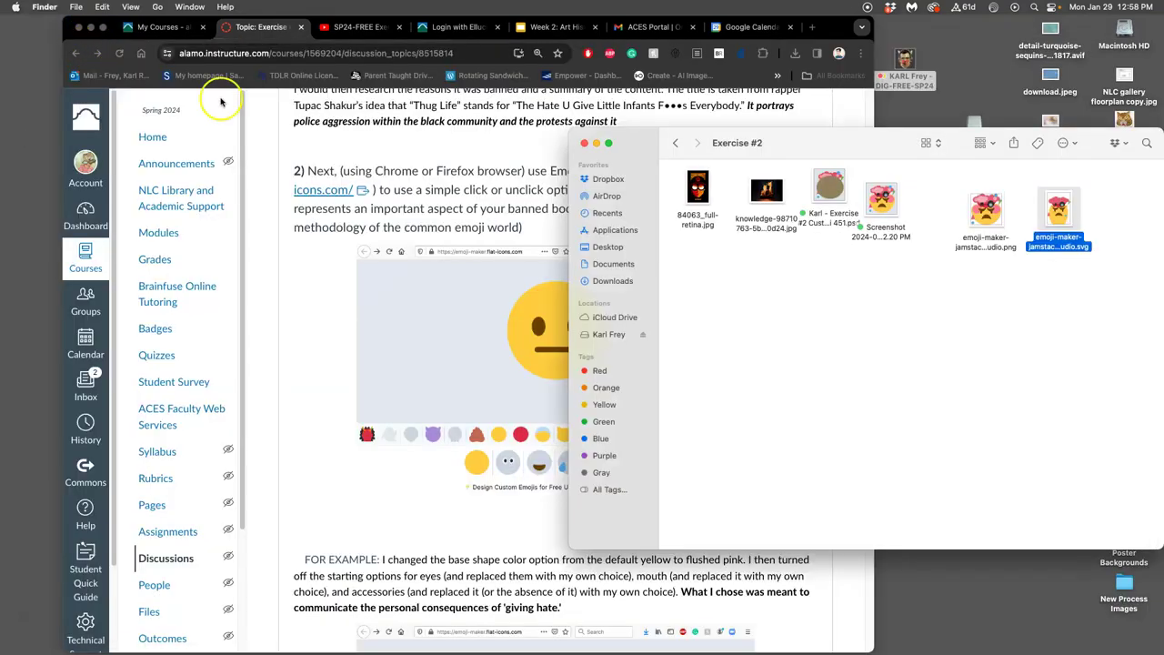
double_click(880, 198)
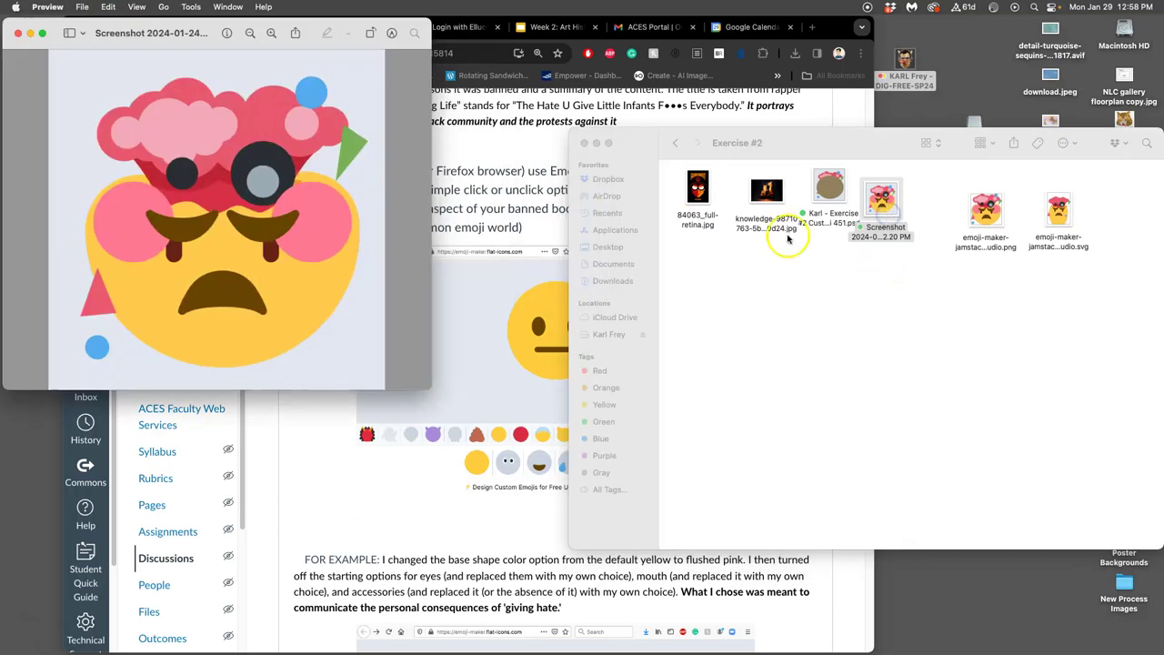
left_click_drag(425, 388, 639, 651)
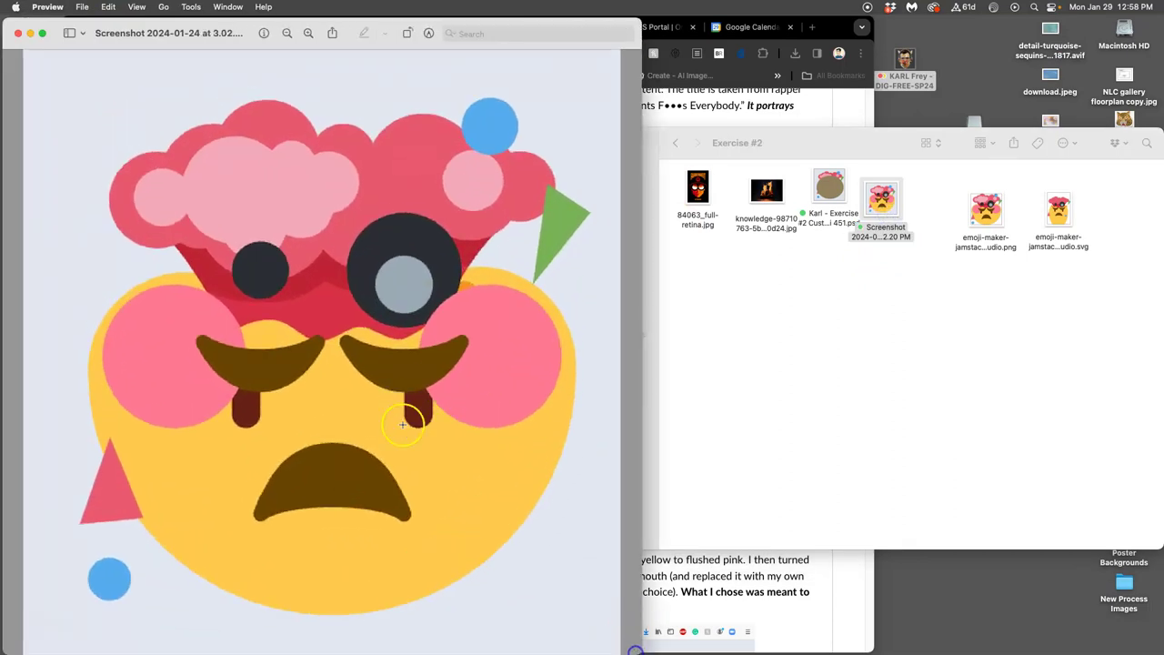
scroll(426, 434, "up", 10)
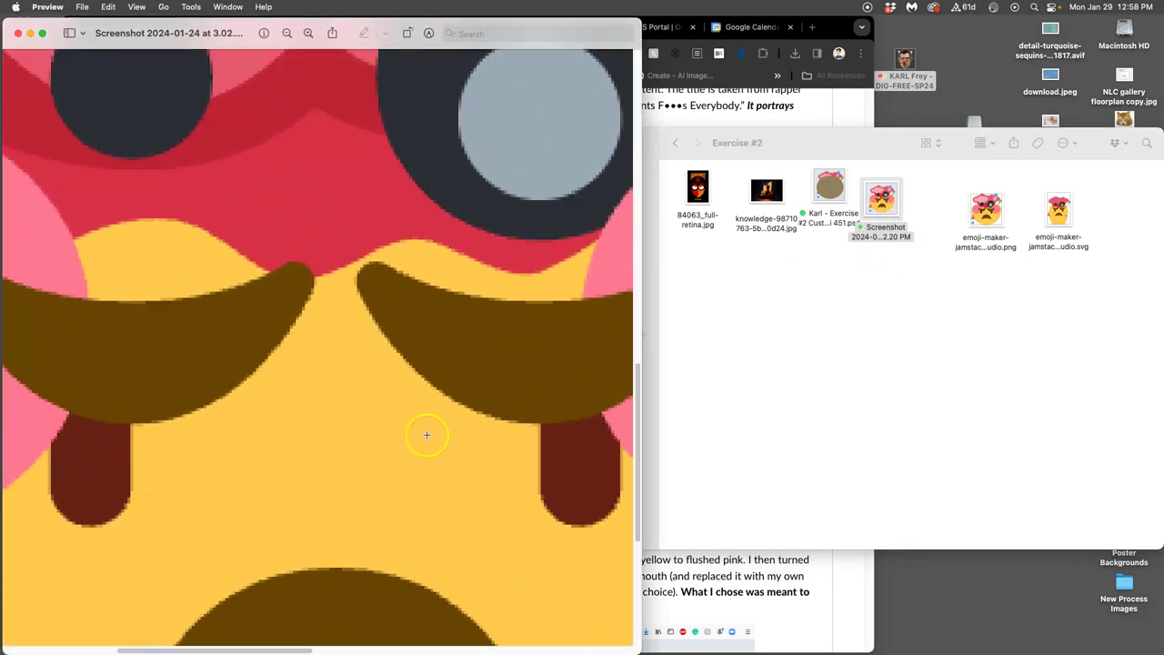
Step: Check the screenshot's size in Adjust Size, keeping it at 7.71 × 7.81 inches
left_click(191, 7)
left_click(208, 71)
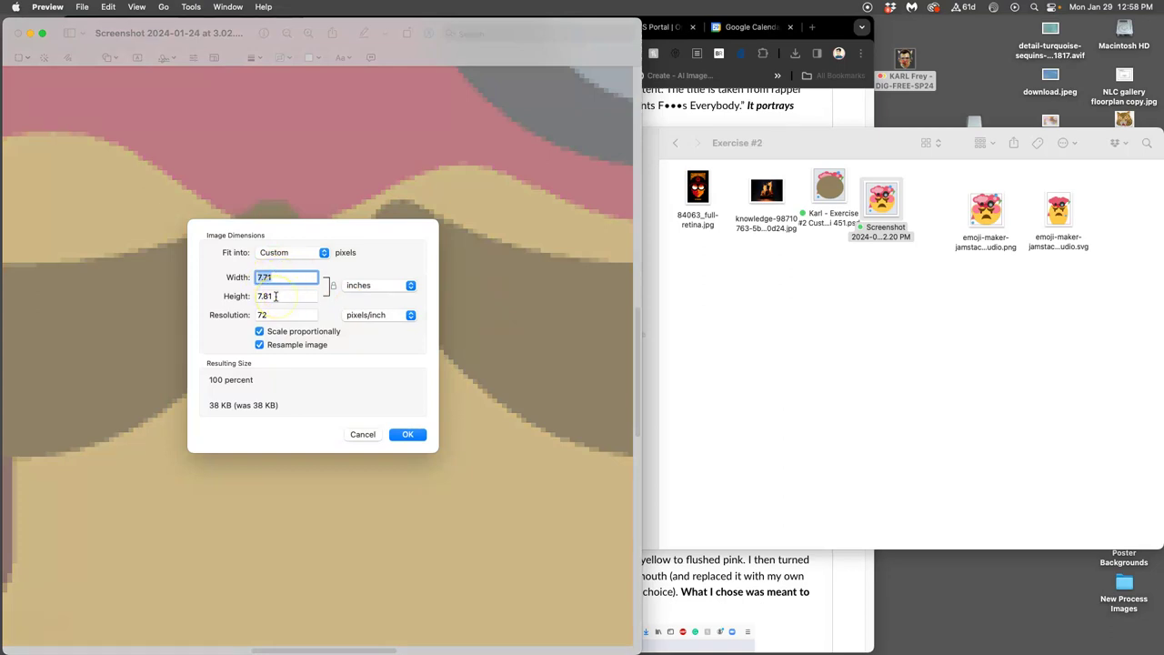
left_click(406, 434)
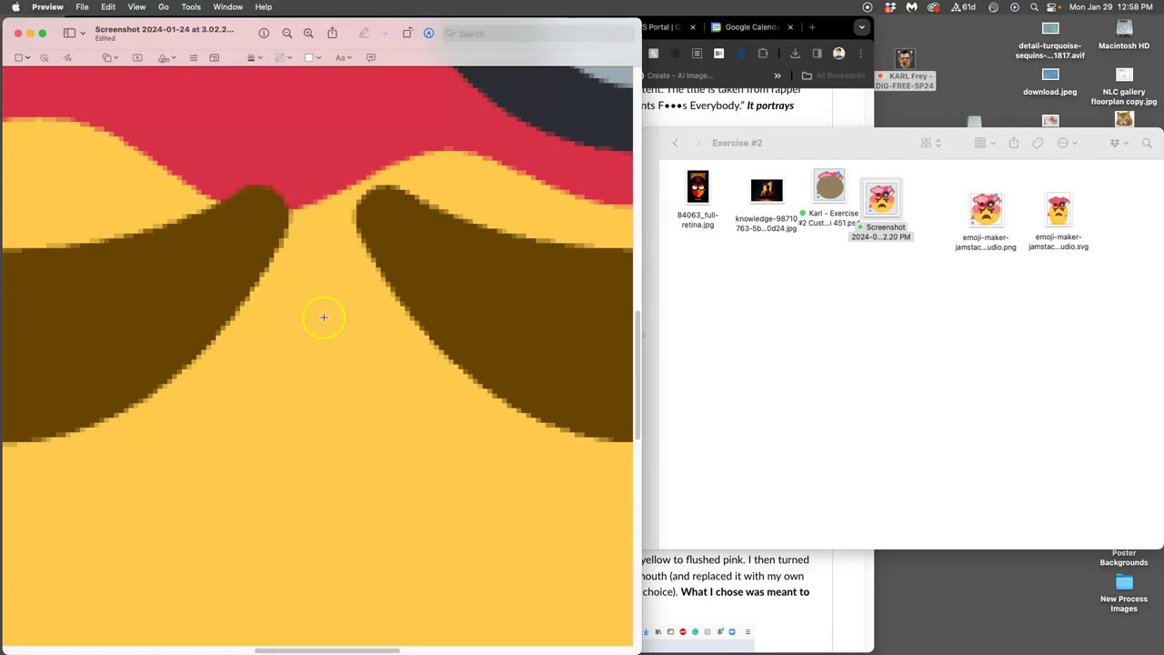
scroll(323, 316, "down", 10)
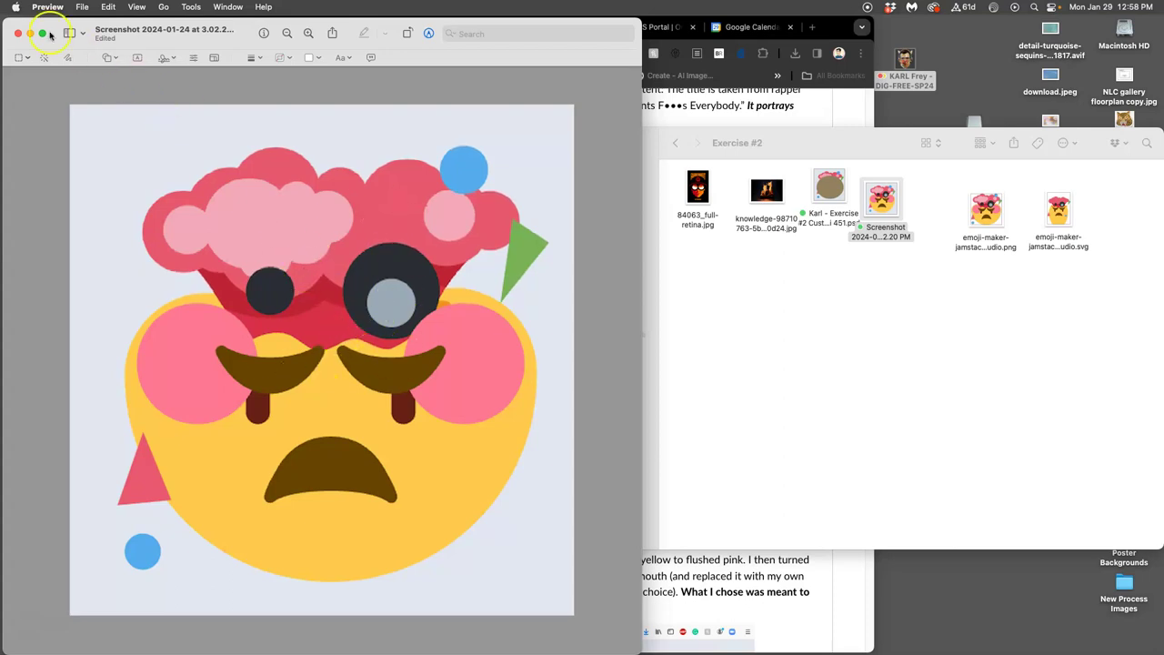
Step: Load photopea.com in a new Chrome tab and drop the emoji screenshot in as a 555 × 562 document
left_click(19, 34)
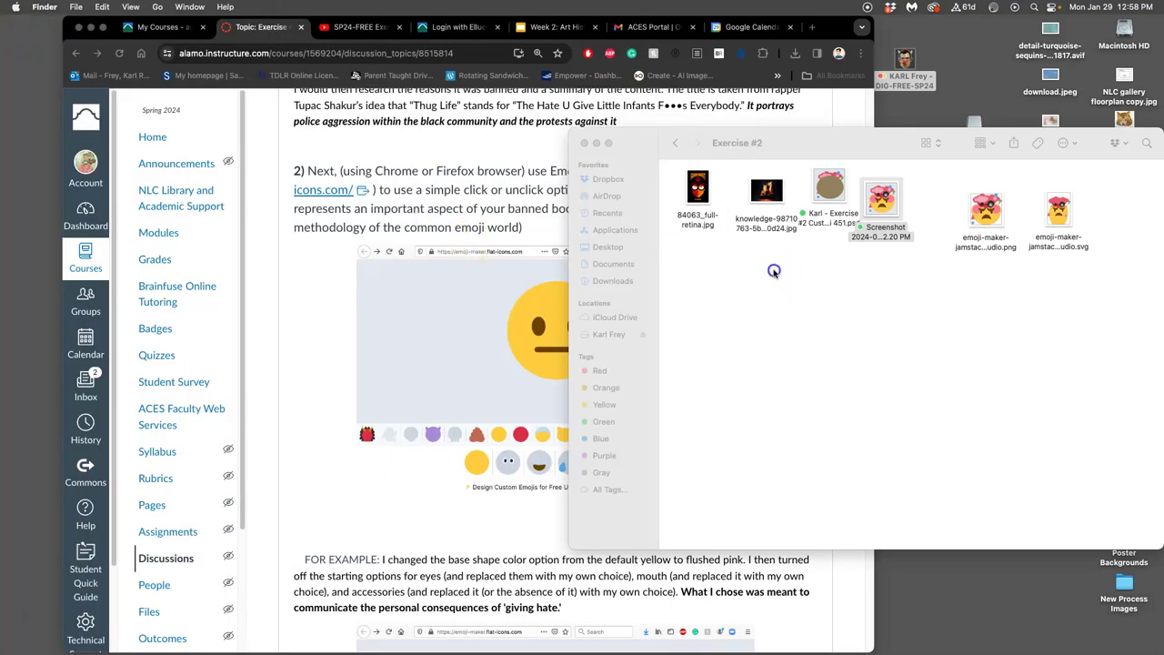
left_click(772, 271)
left_click_drag(880, 202, 804, 200)
left_click(821, 30)
left_click(821, 30)
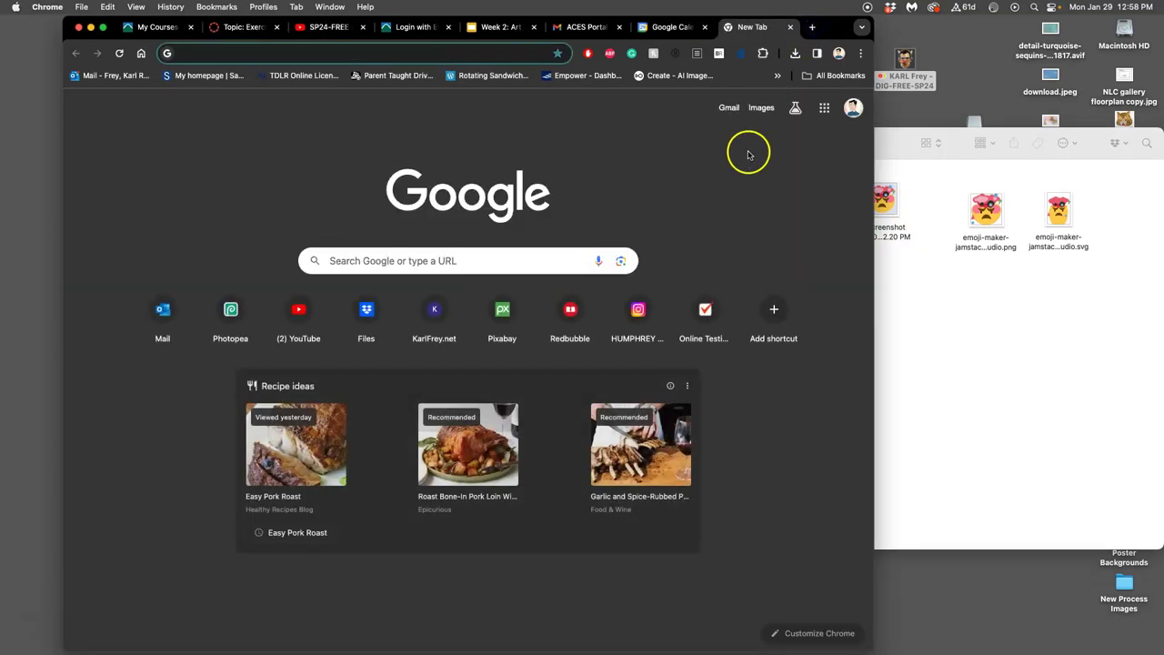
type("photop")
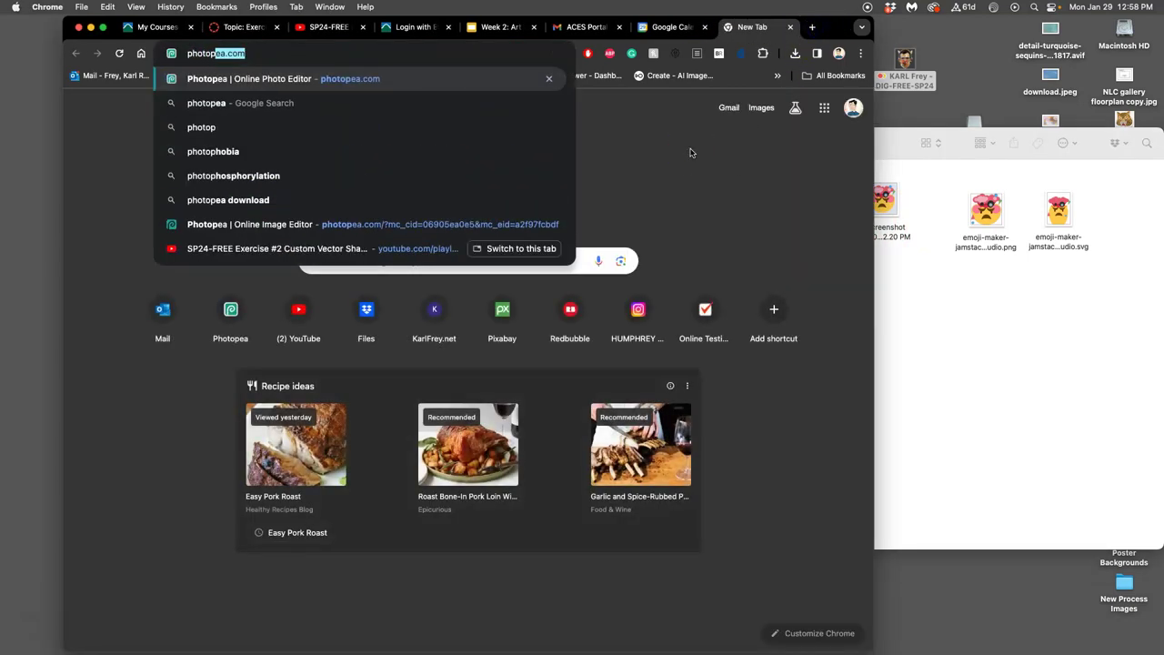
type("ea.com")
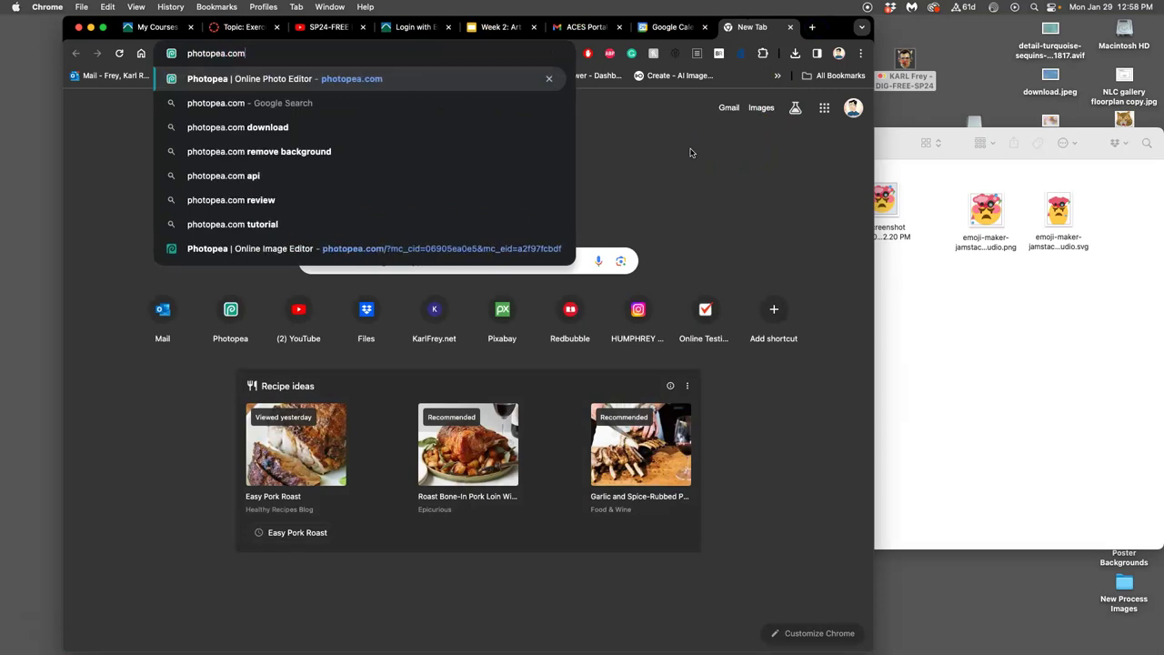
key("Return")
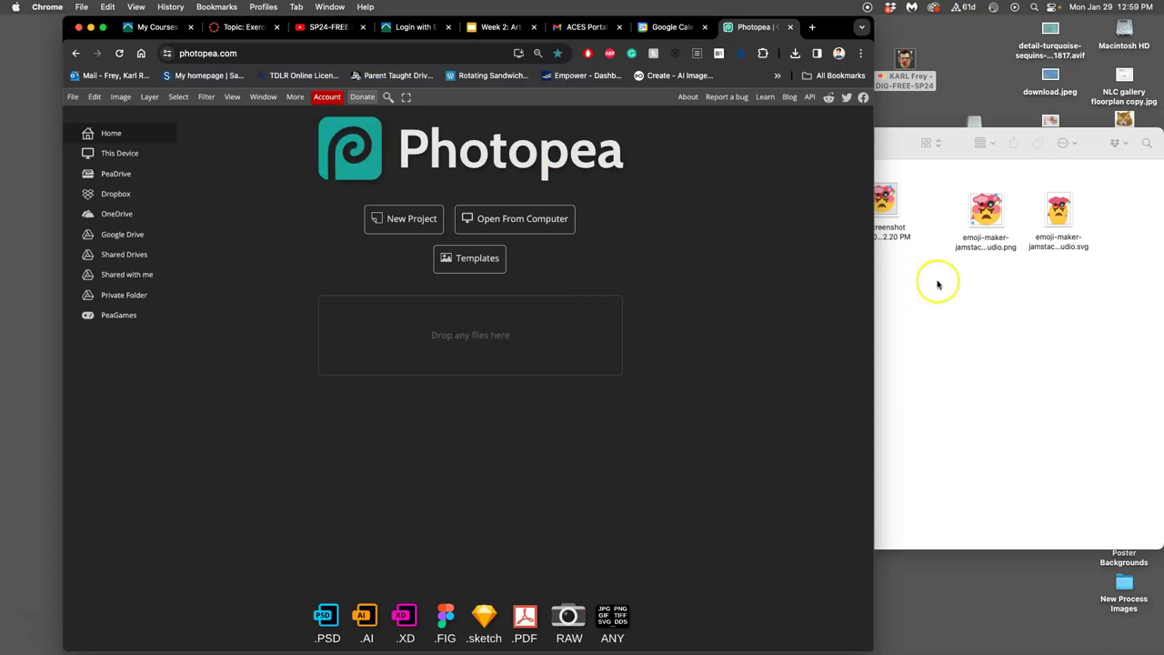
left_click(933, 283)
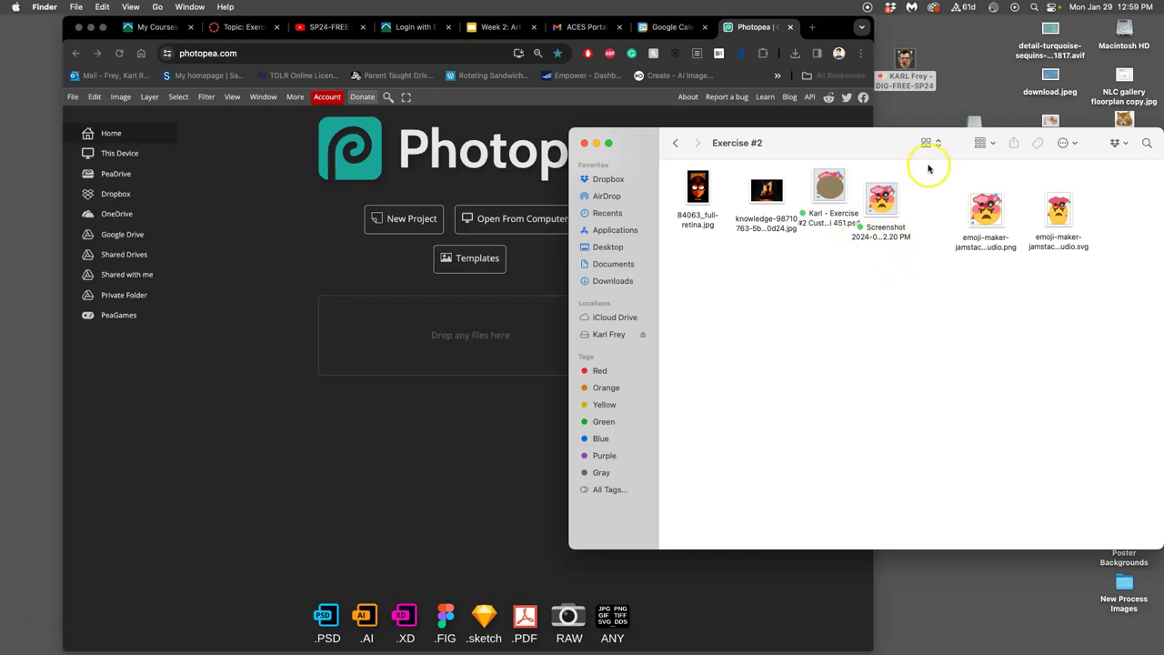
left_click_drag(881, 200, 454, 330)
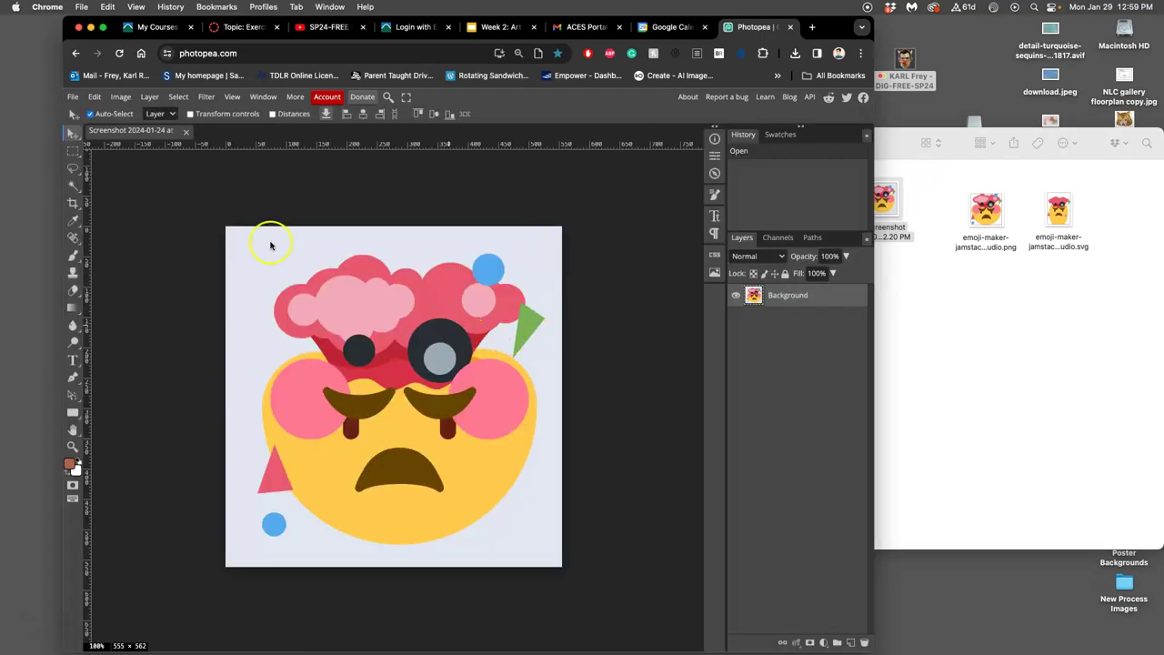
Step: Resize the emoji image to Width 10 inches at 350 DPI, giving 3500 × 3544 pixels
left_click(121, 97)
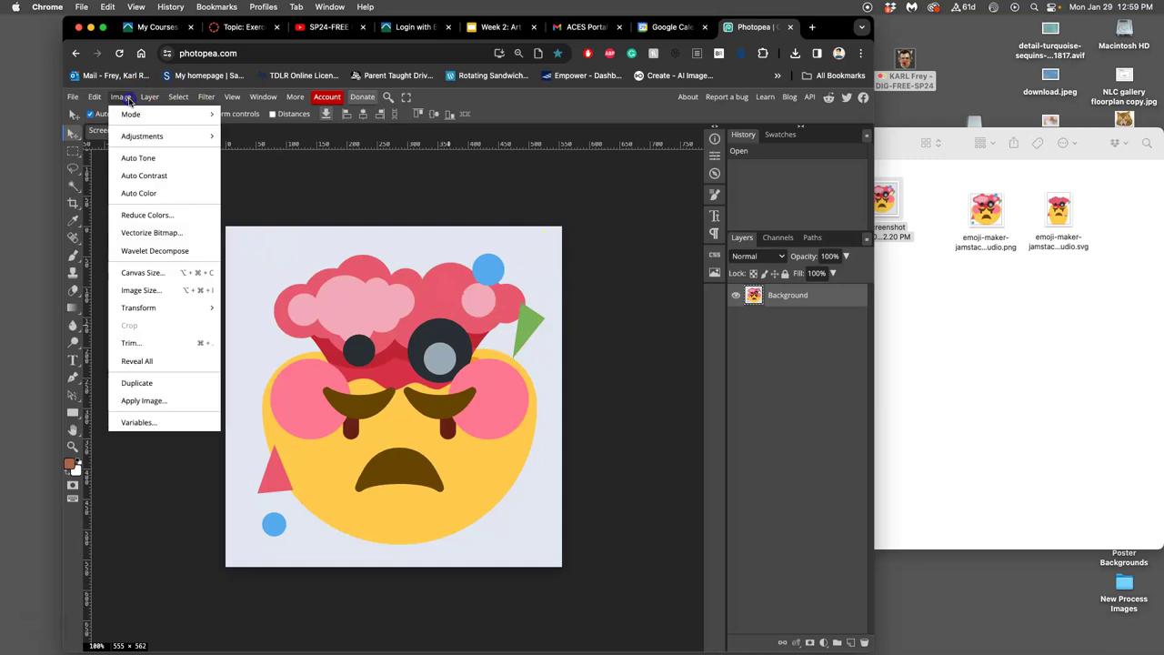
left_click(151, 292)
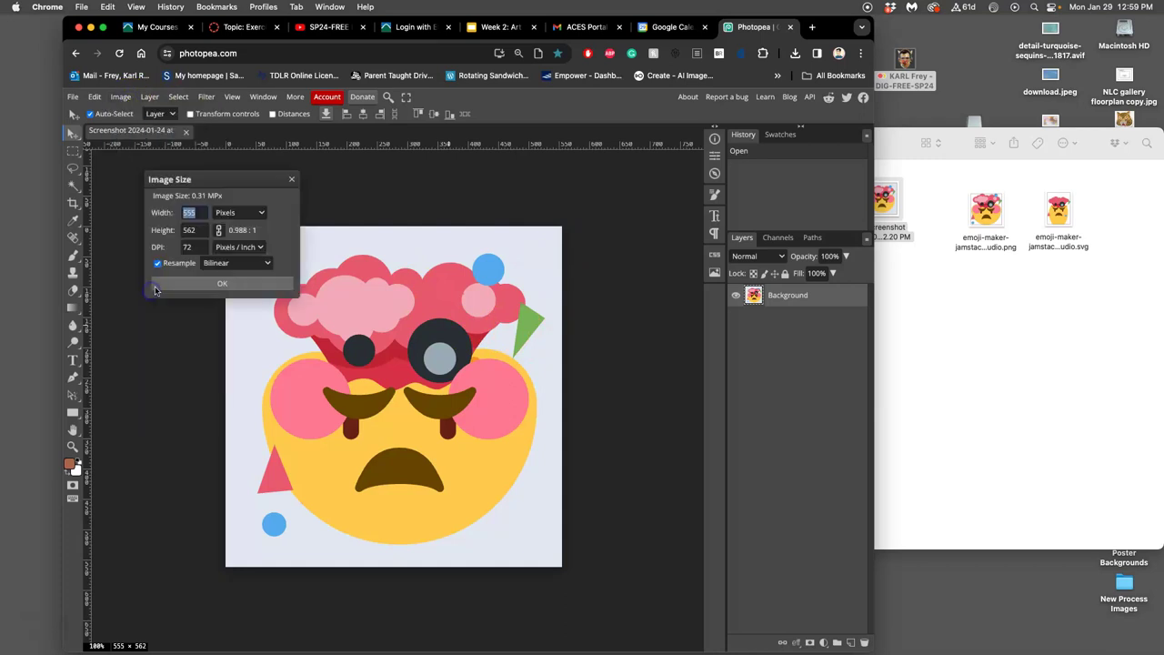
left_click(233, 215)
left_click(234, 260)
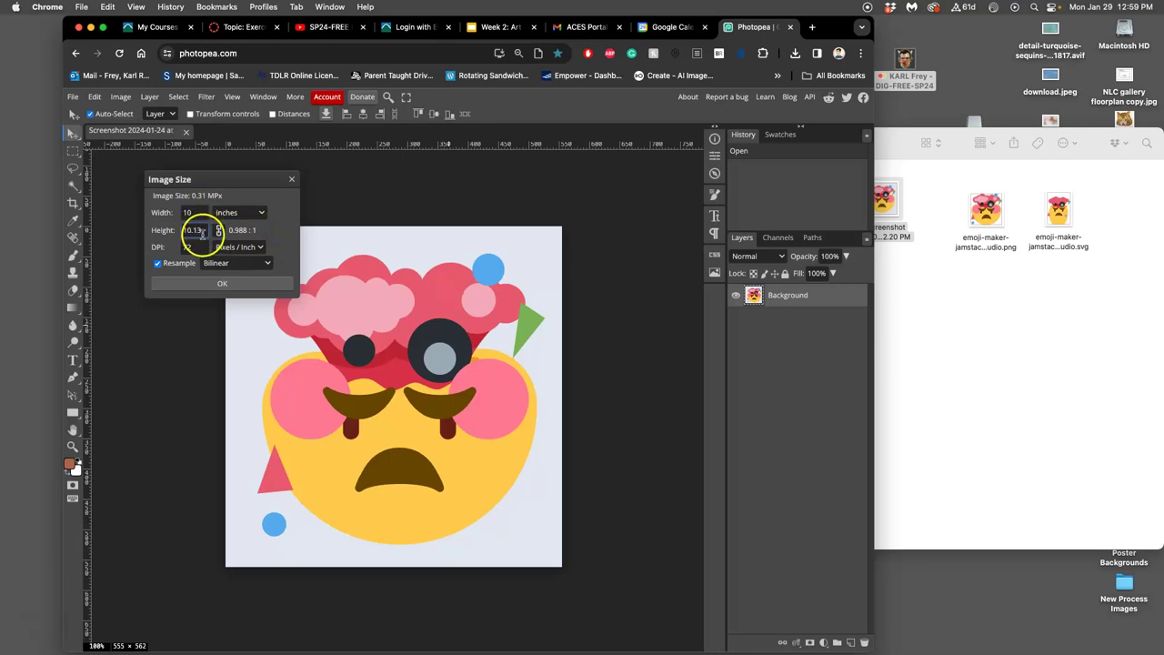
left_click(197, 248)
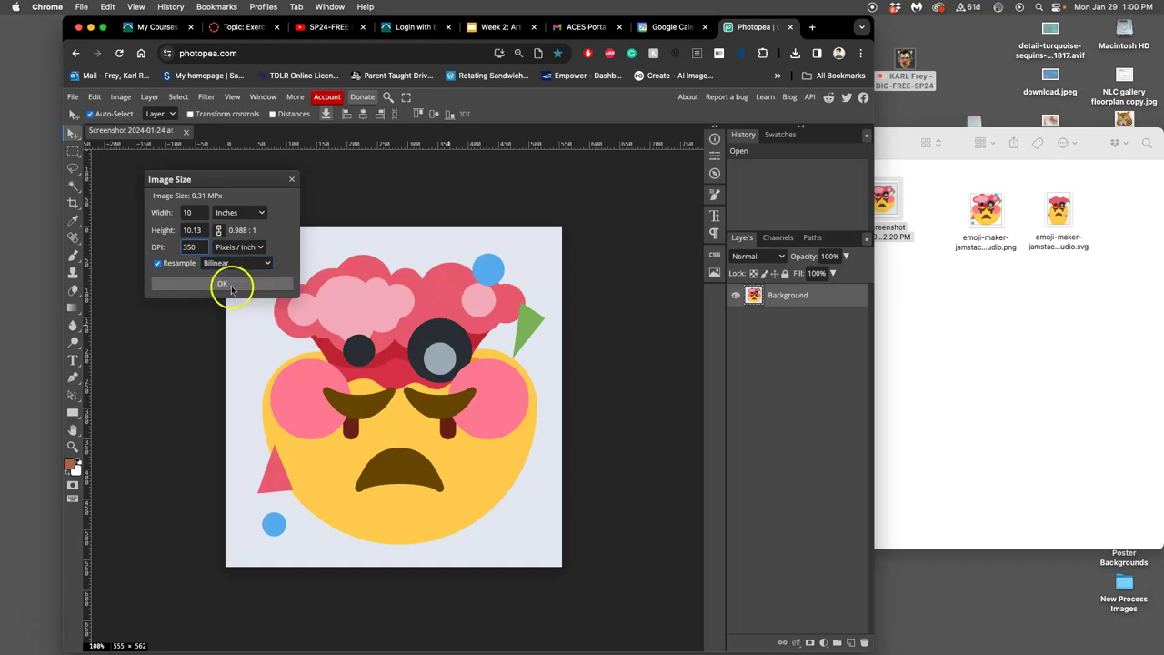
left_click(226, 285)
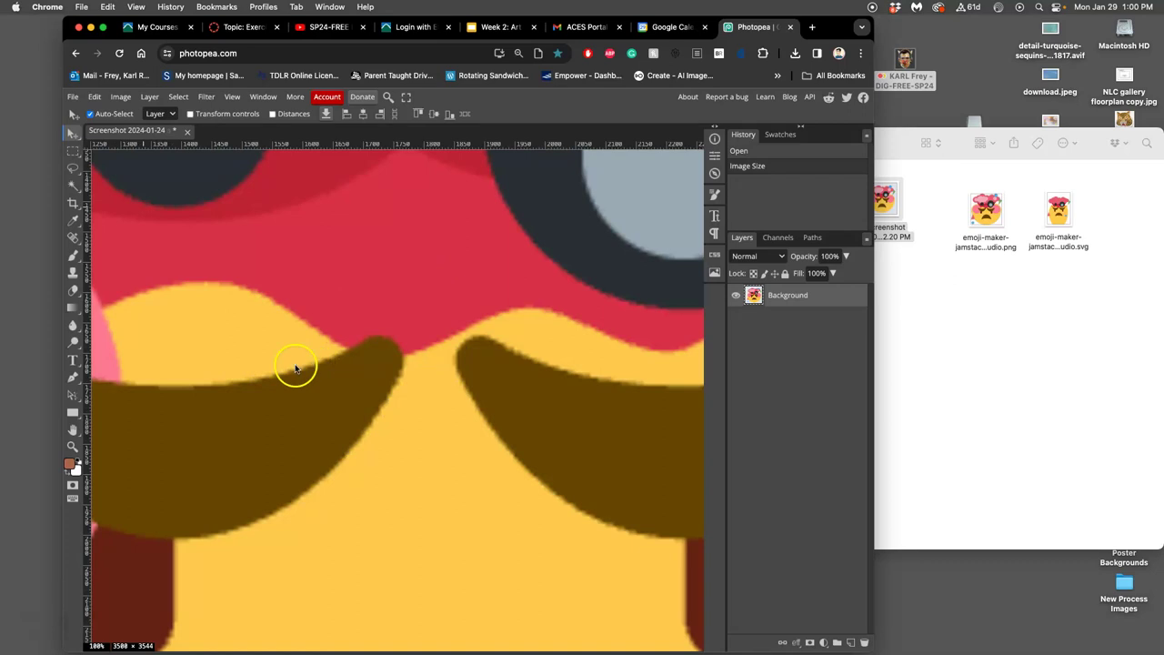
Step: Scroll across the upscaled emoji to inspect its blurred edges, then bring the whole image into view
scroll(291, 370, "left", 5)
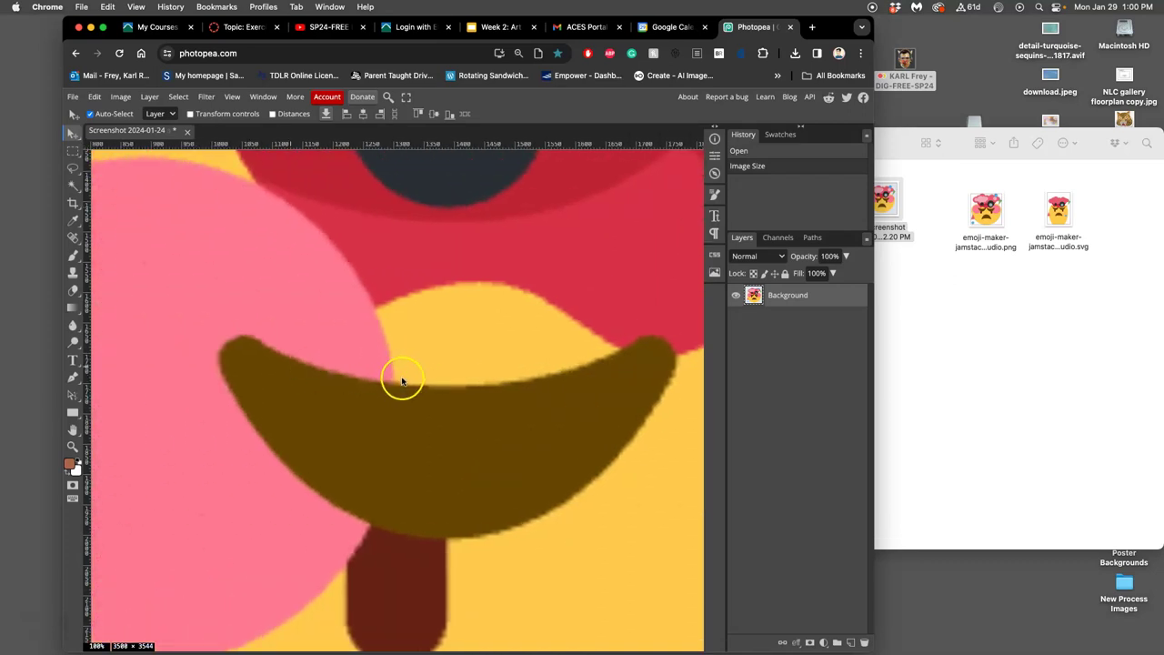
scroll(359, 373, "right", 2)
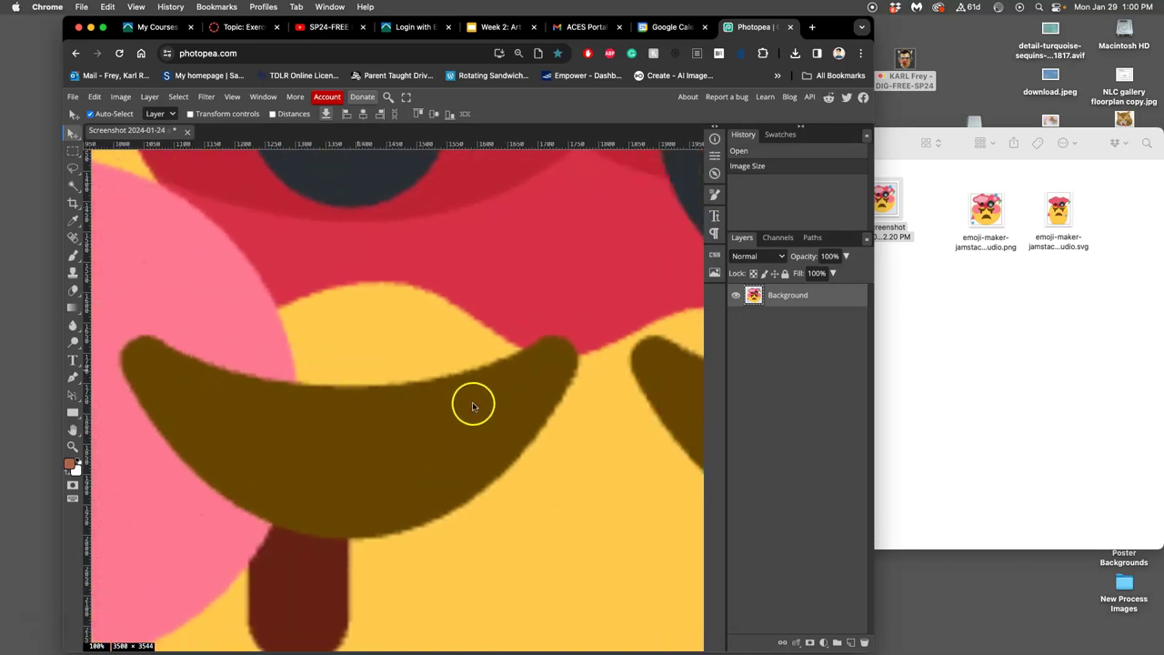
scroll(473, 402, "down", 10)
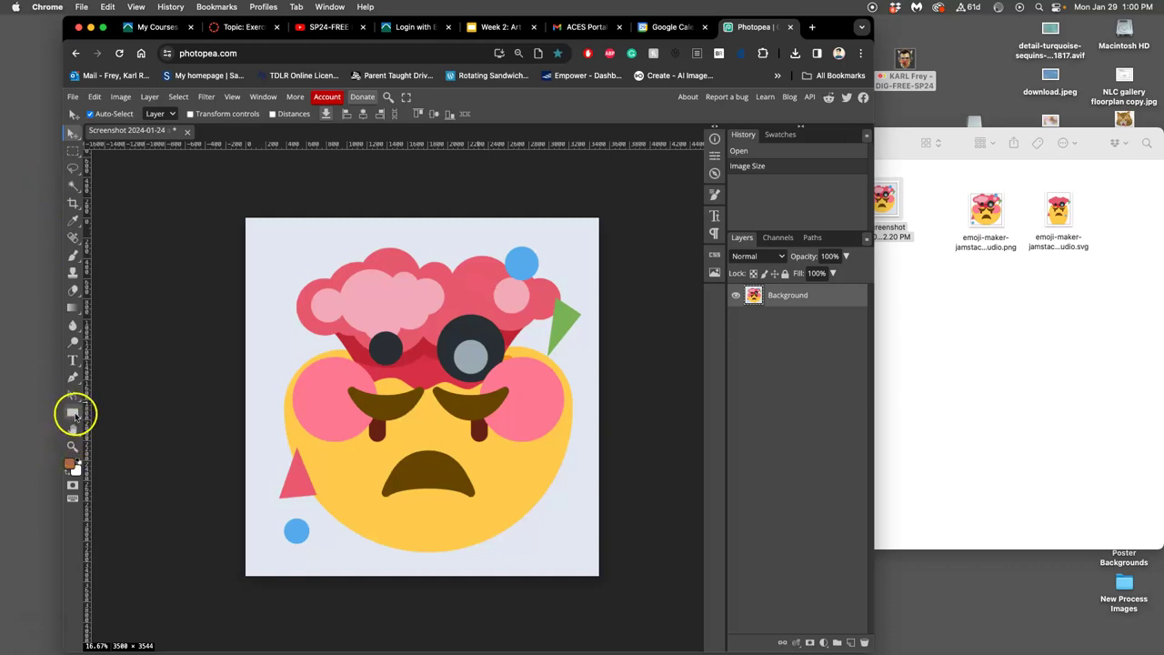
Step: Draw a large black circle over the emoji face with the Ellipse tool
left_click(74, 414)
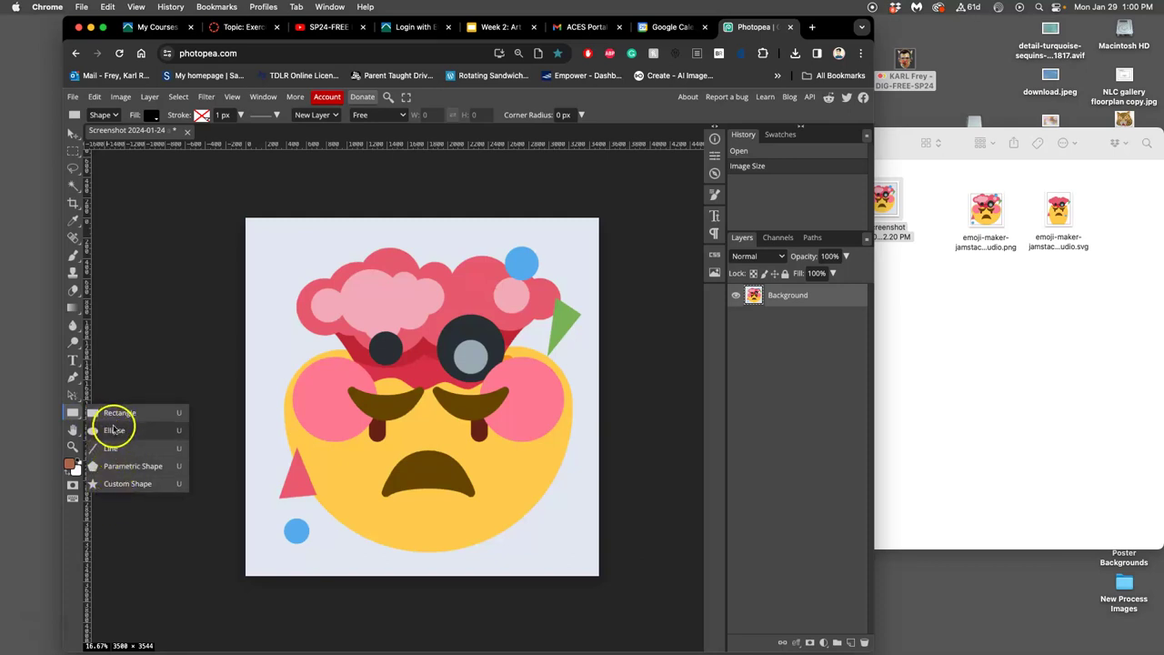
left_click(116, 430)
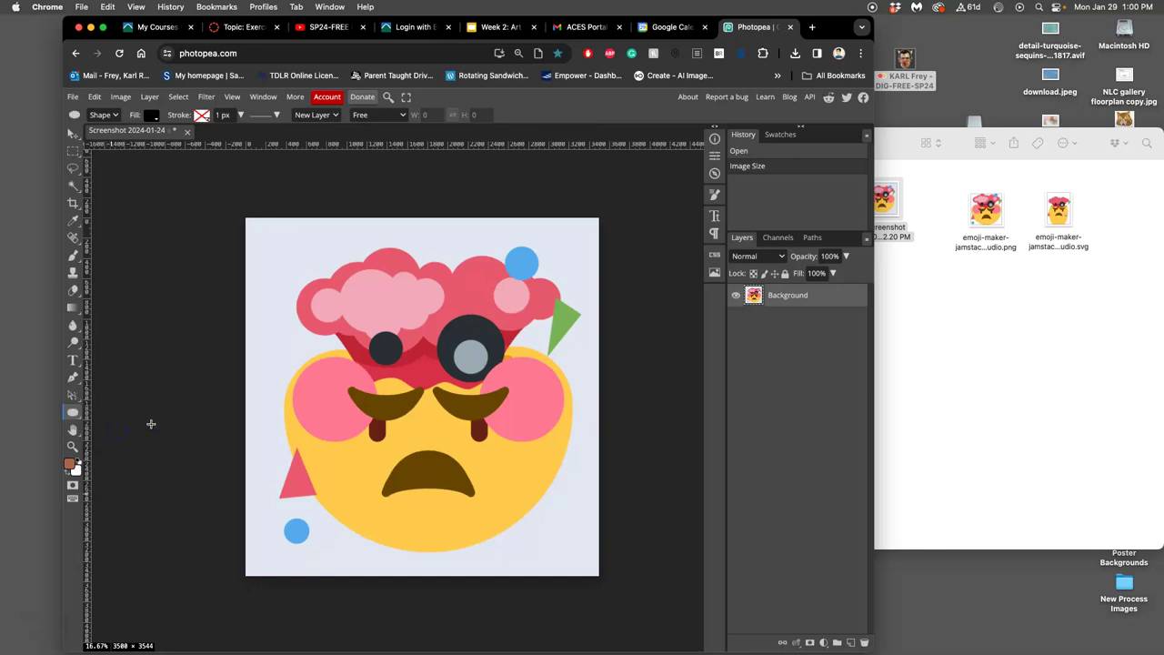
left_click_drag(279, 247, 574, 559)
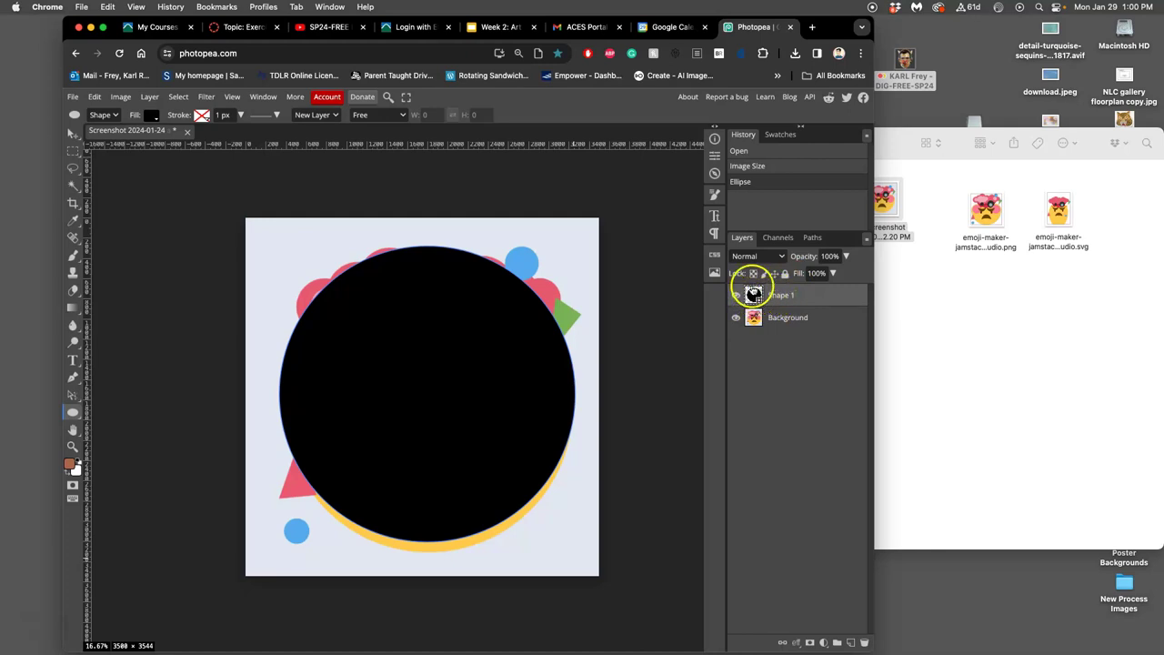
Step: Enlarge the Photopea page to 125% and select the Shape 1 circle layer
left_click(407, 53)
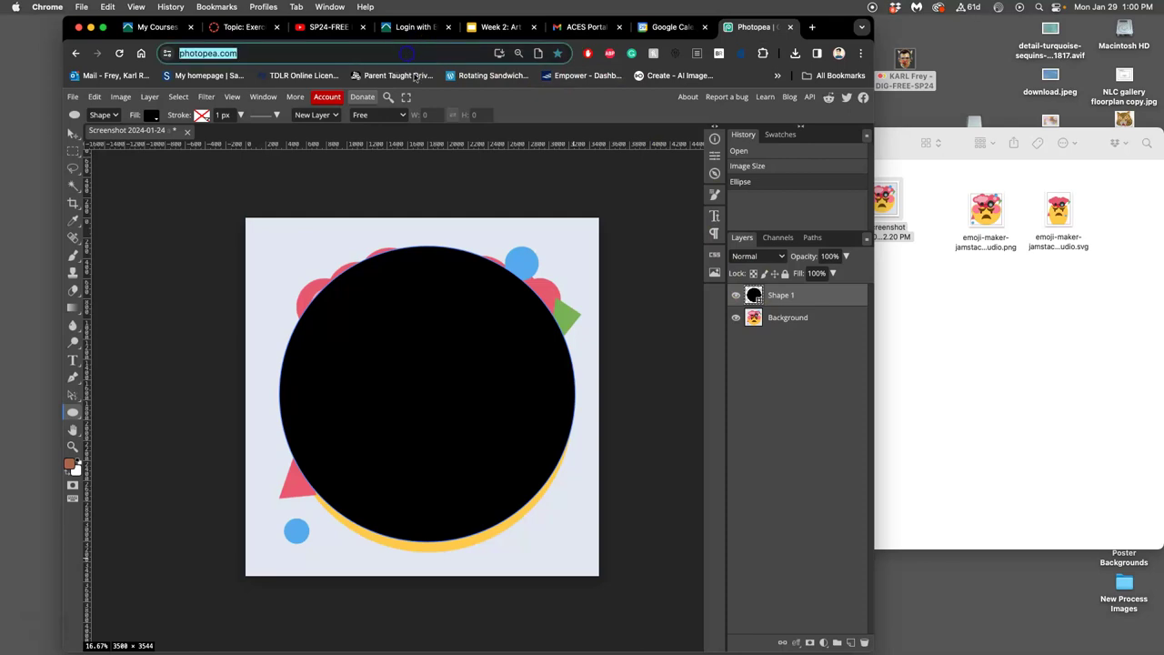
key("super+equal")
key("super+equal")
key("super+equal")
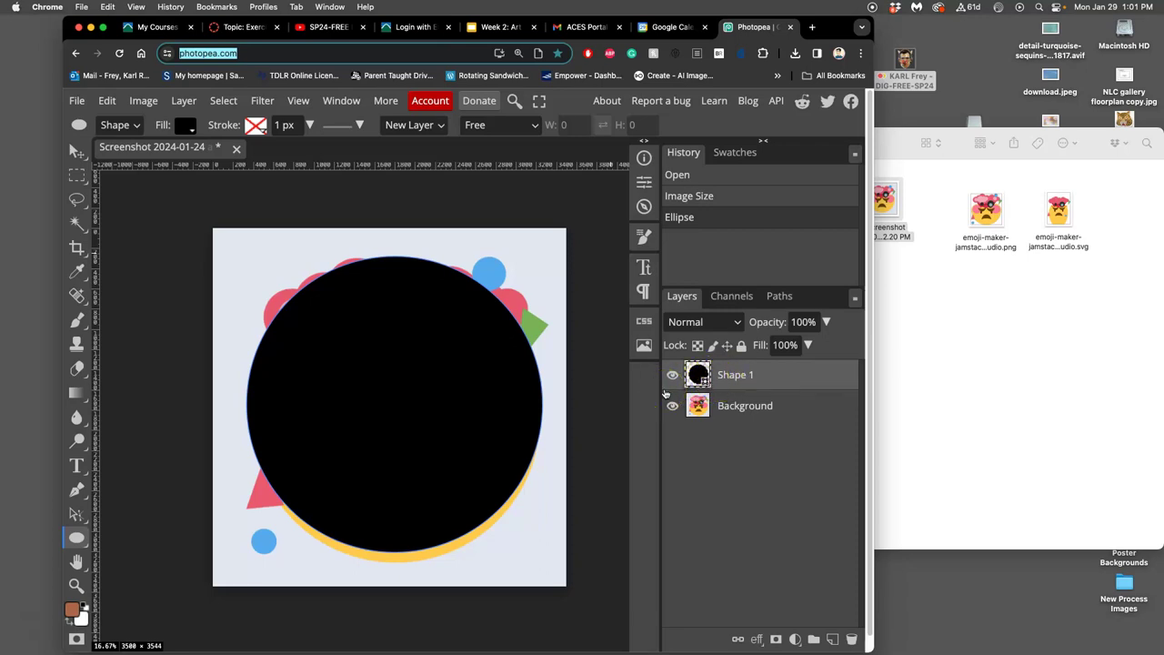
left_click(701, 372)
Step: Hide the Background layer and draw a black 3-sided parametric triangle over the circle's upper left
left_click(672, 406)
left_click_drag(77, 540, 162, 608)
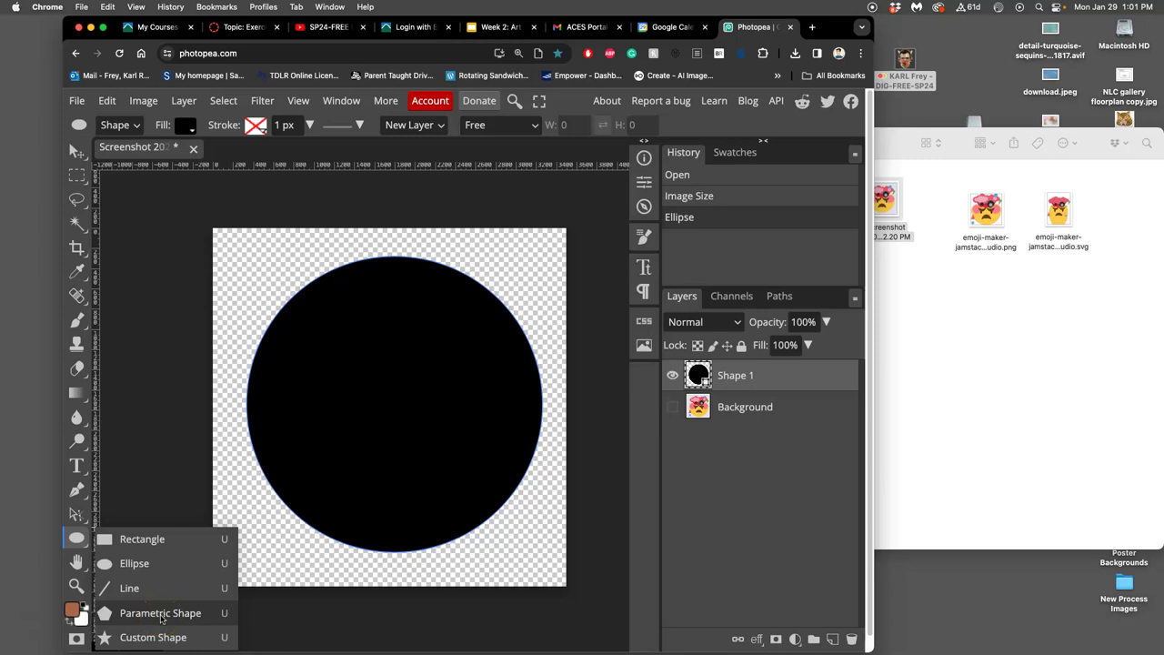
left_click(139, 619)
left_click(565, 124)
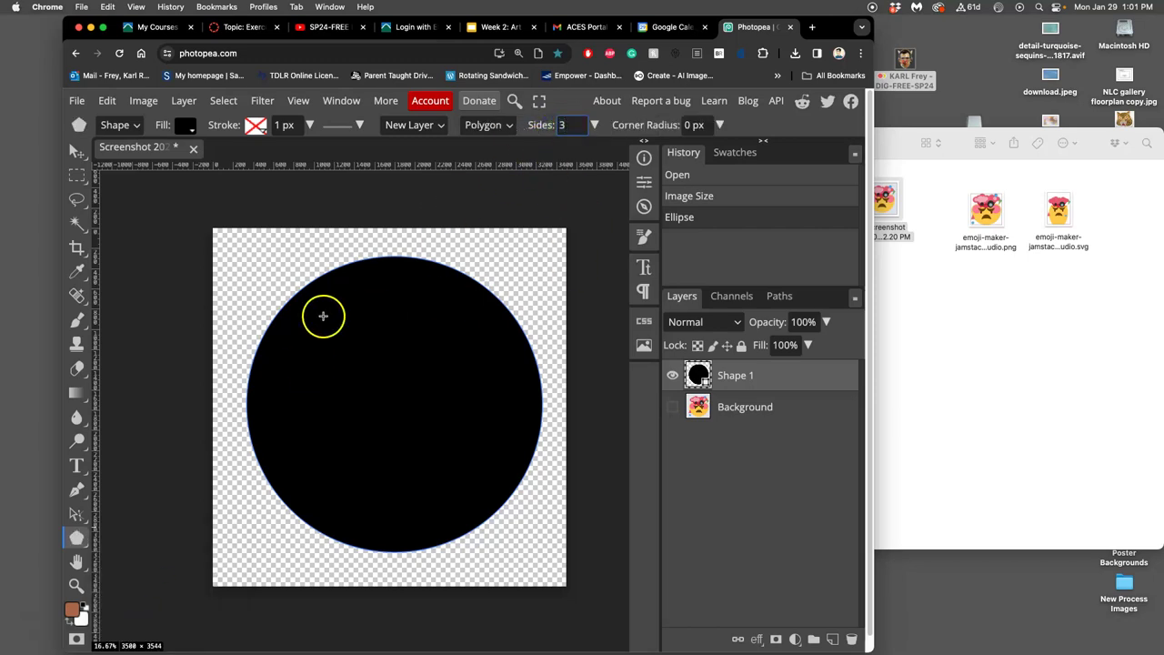
mouse_move(269, 264)
left_mouse_down()
mouse_move(436, 457)
mouse_move(361, 299)
left_mouse_up()
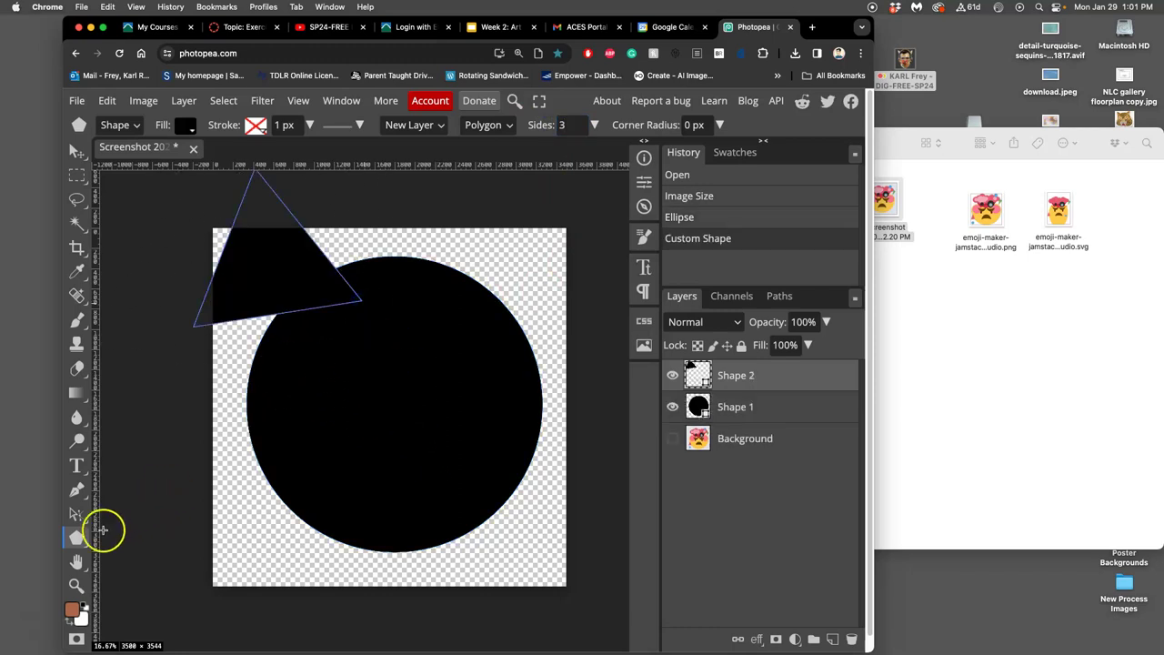
left_click(76, 539)
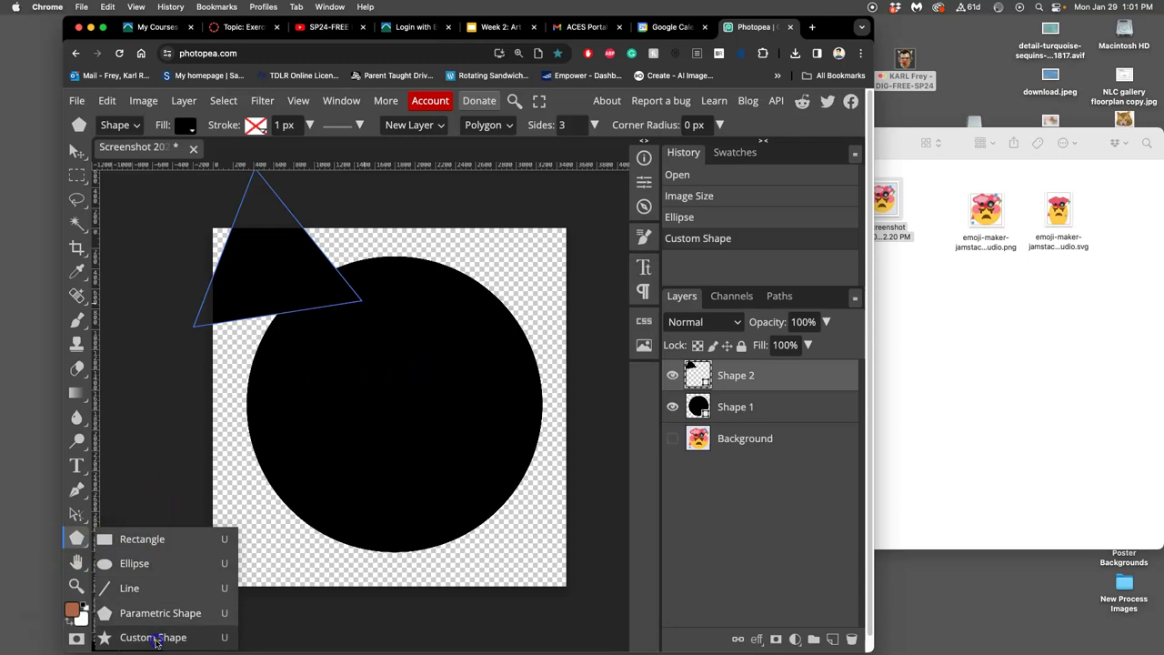
Step: Browse the custom shape library and pick the DHL logo shape
left_click(150, 634)
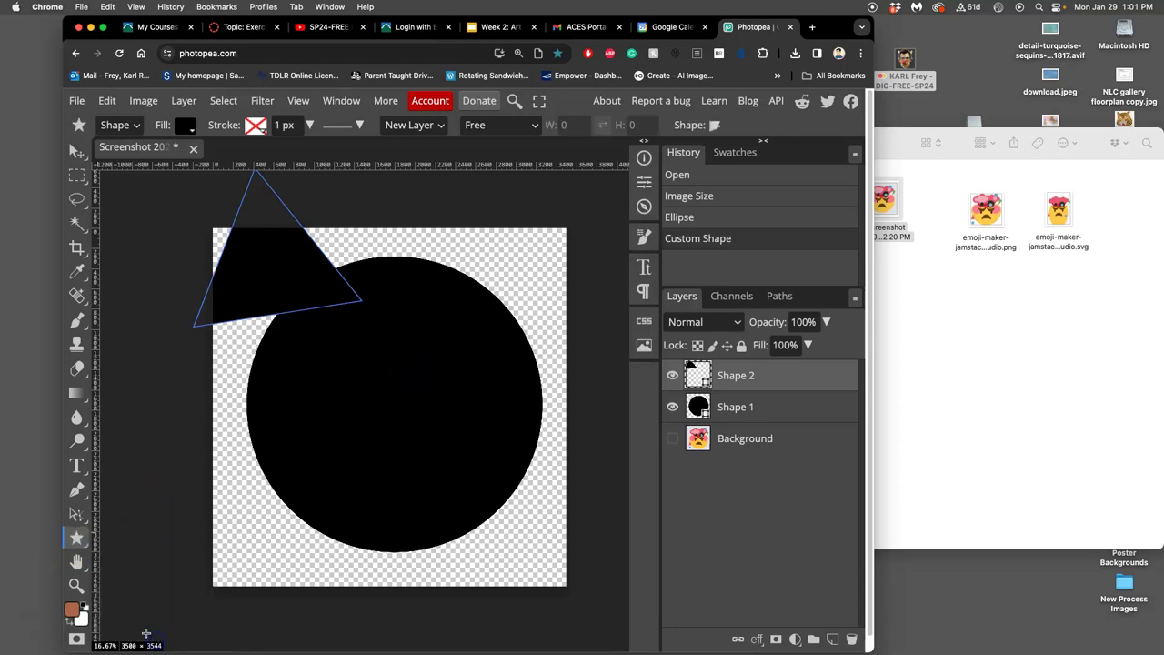
left_click(715, 125)
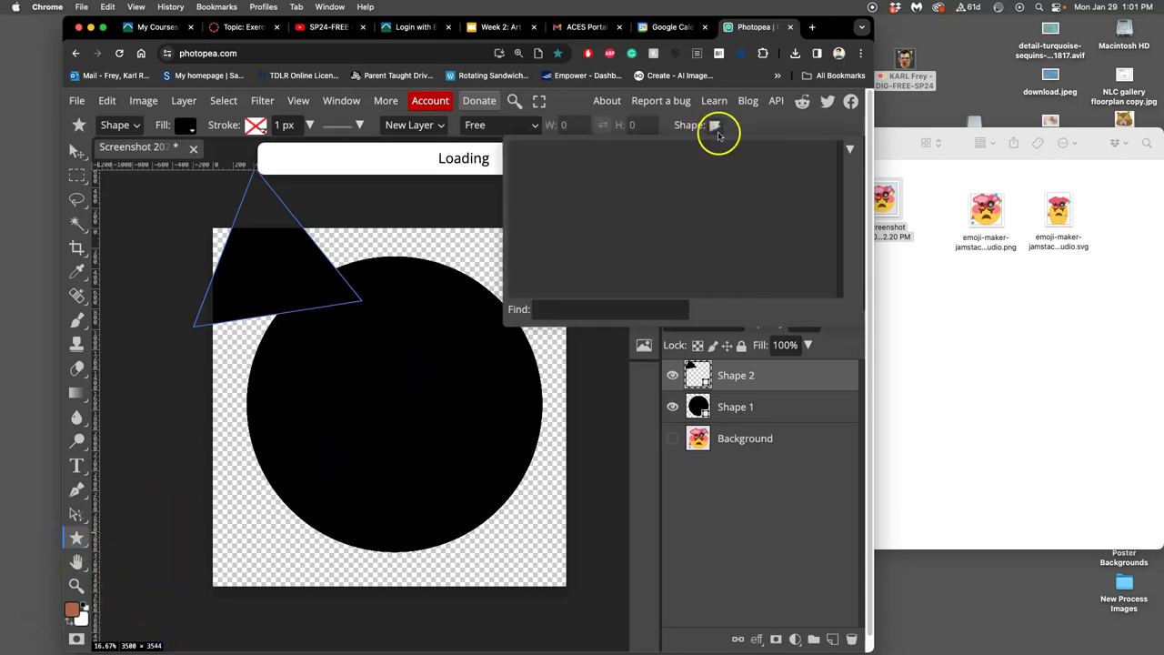
left_click(848, 150)
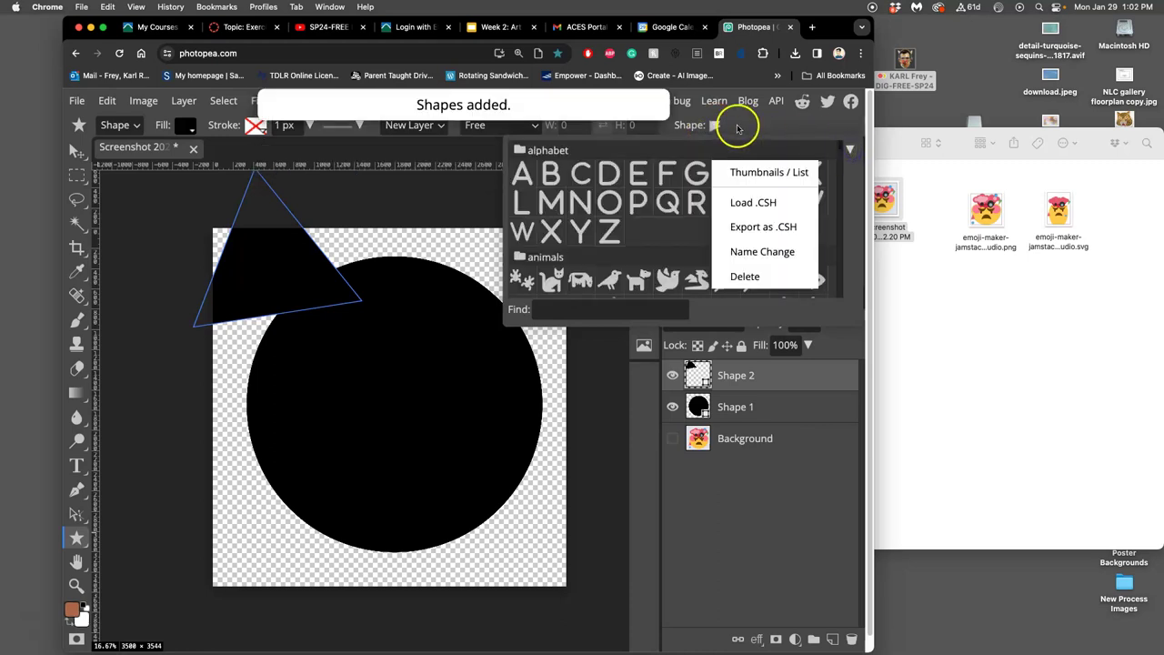
scroll(666, 194, "down", 3)
scroll(664, 191, "up", 3)
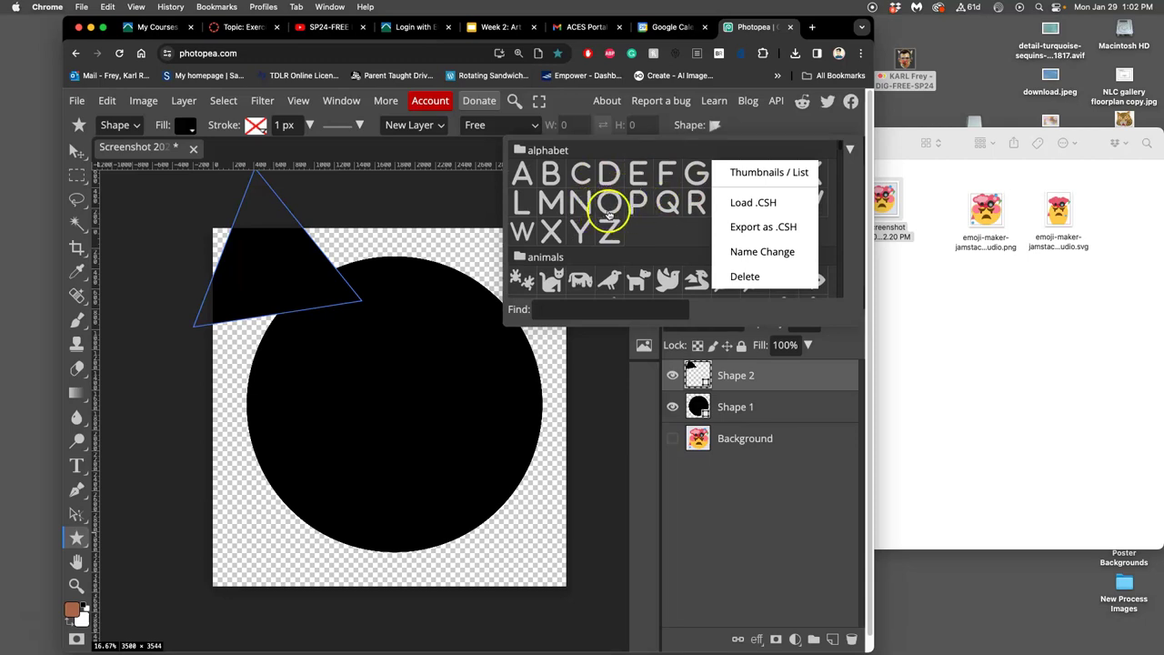
scroll(620, 206, "down", 1)
left_click(670, 195)
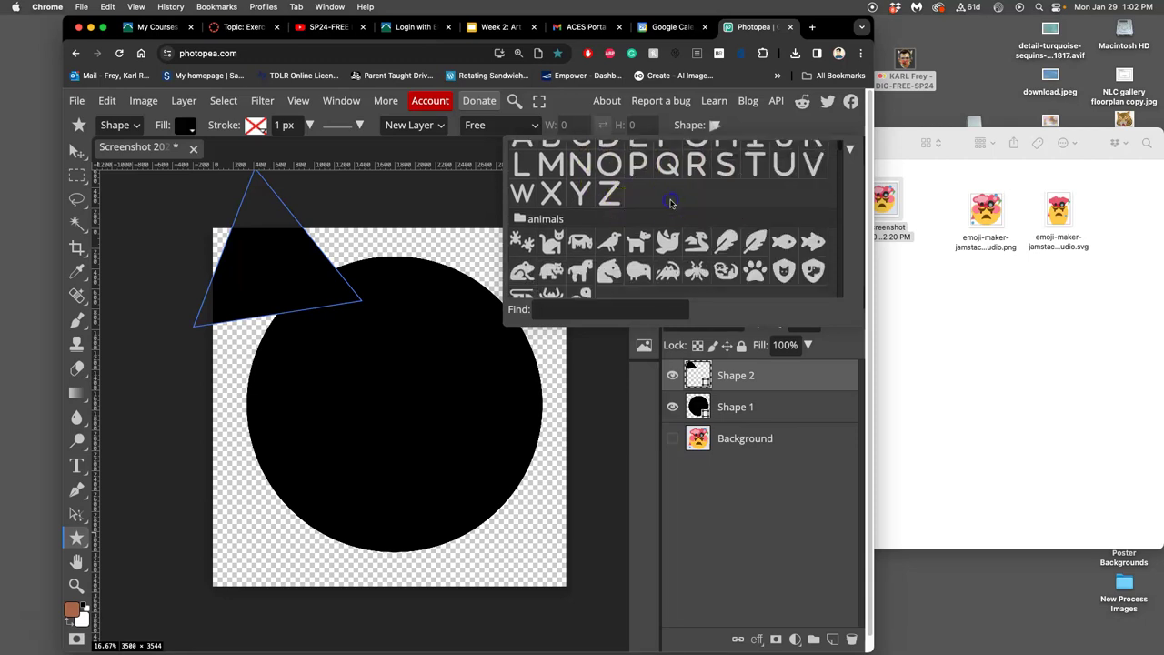
scroll(719, 259, "down", 1)
scroll(718, 259, "down", 3)
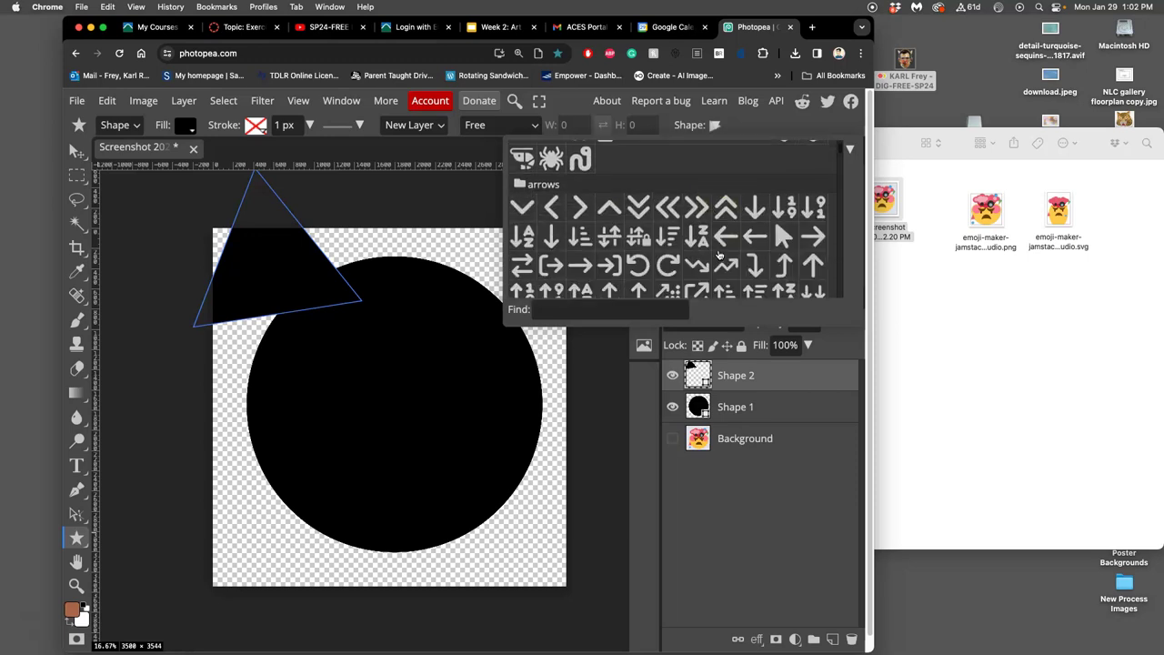
scroll(647, 241, "down", 1)
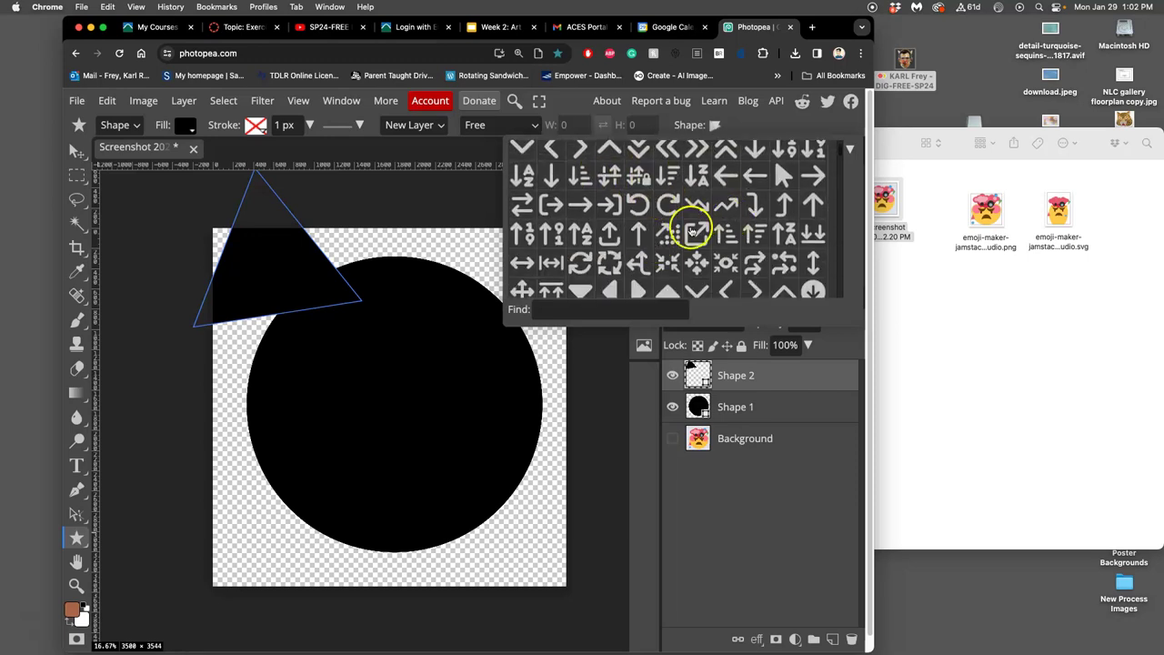
scroll(696, 250, "down", 2)
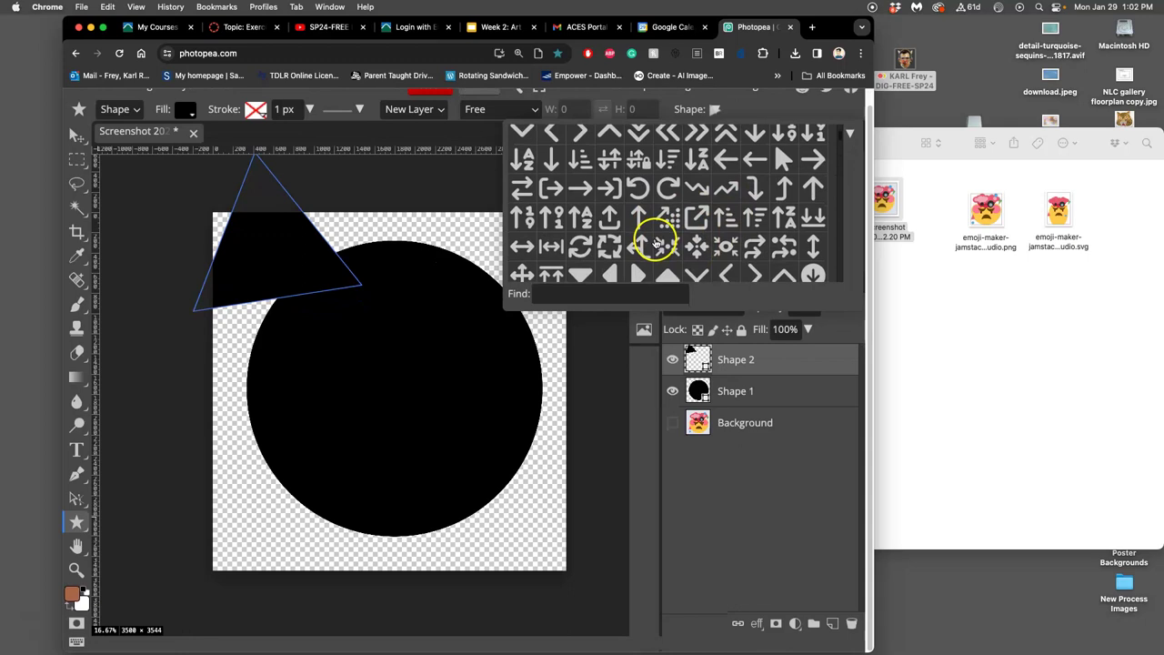
scroll(656, 243, "down", 5)
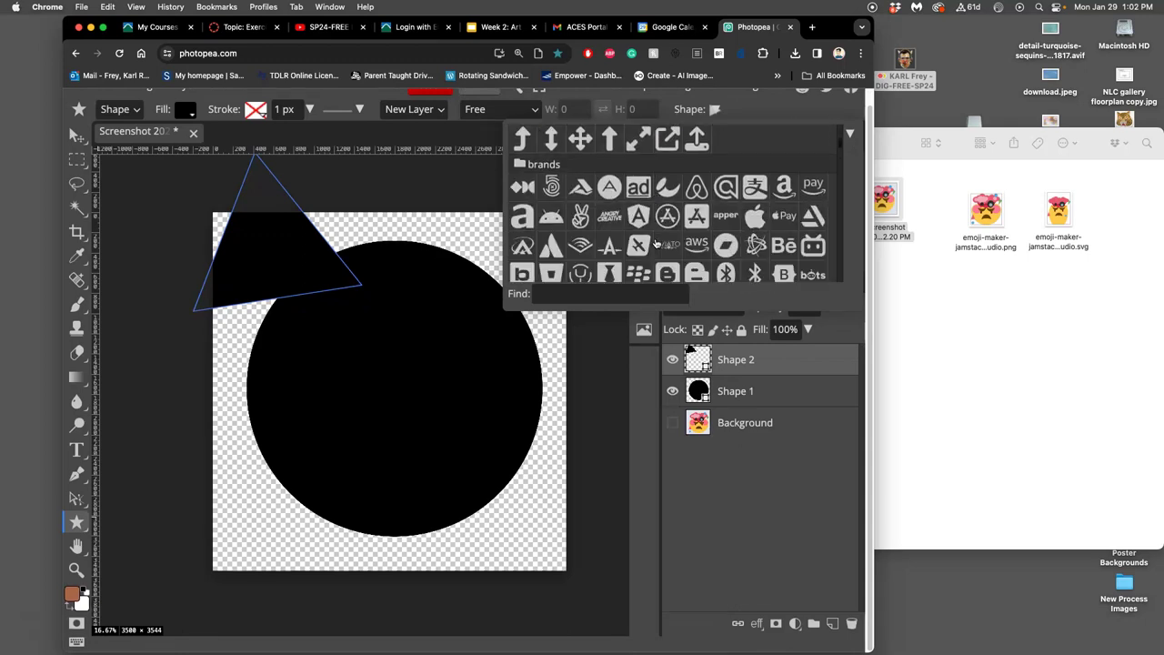
scroll(682, 233, "down", 8)
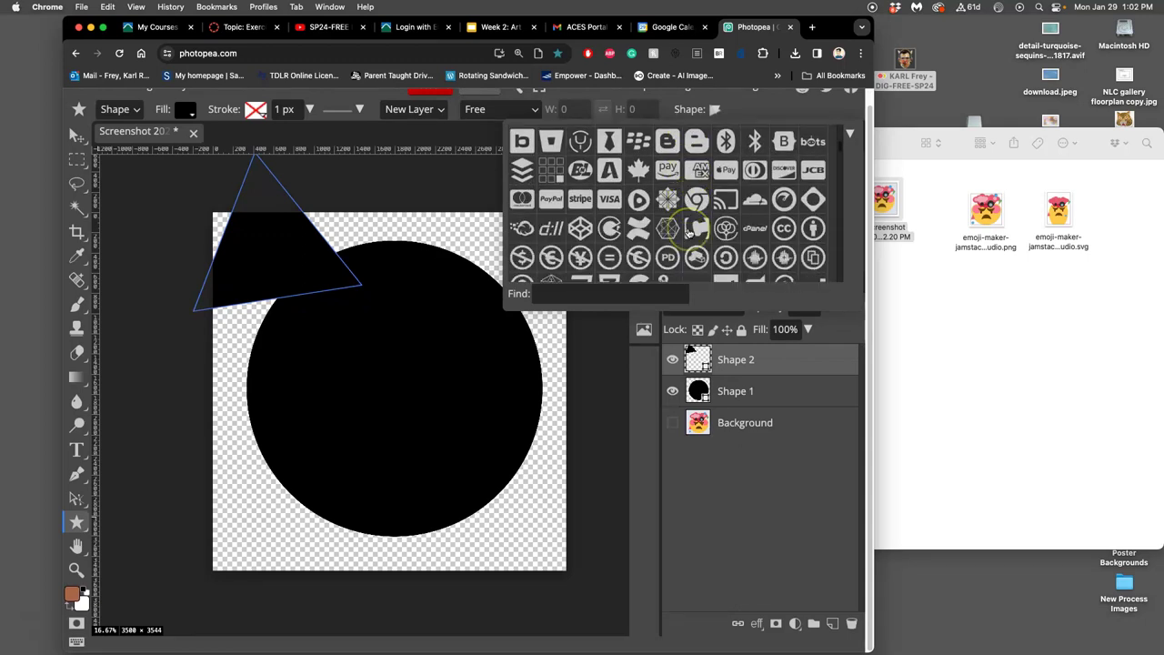
scroll(689, 233, "down", 6)
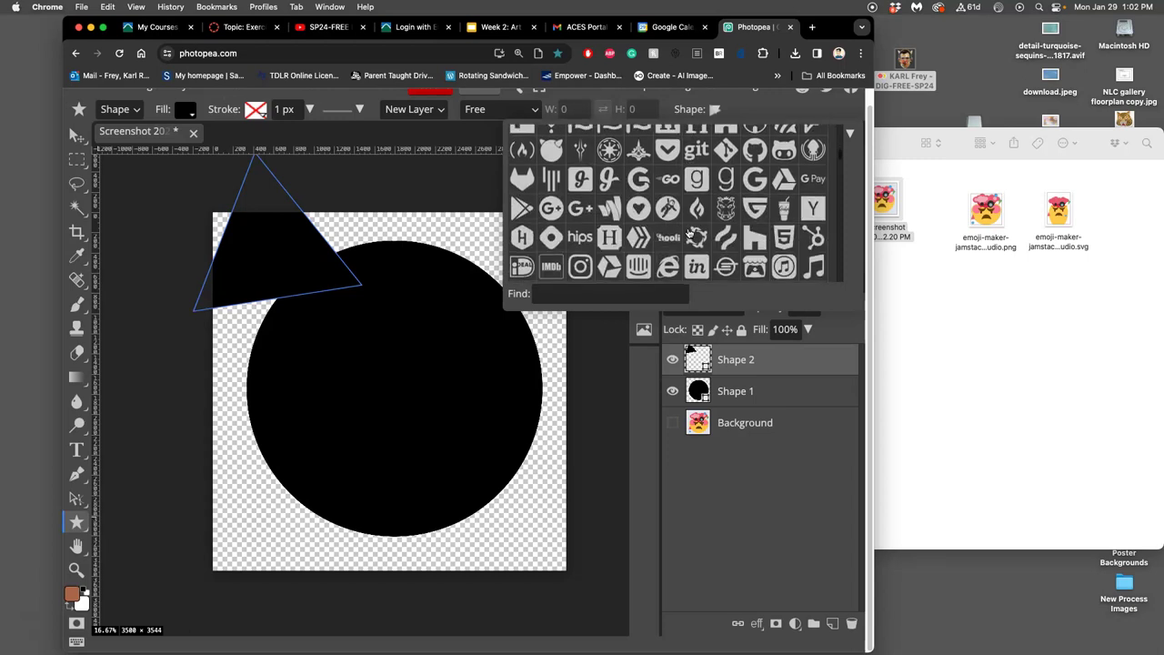
scroll(691, 233, "up", 2)
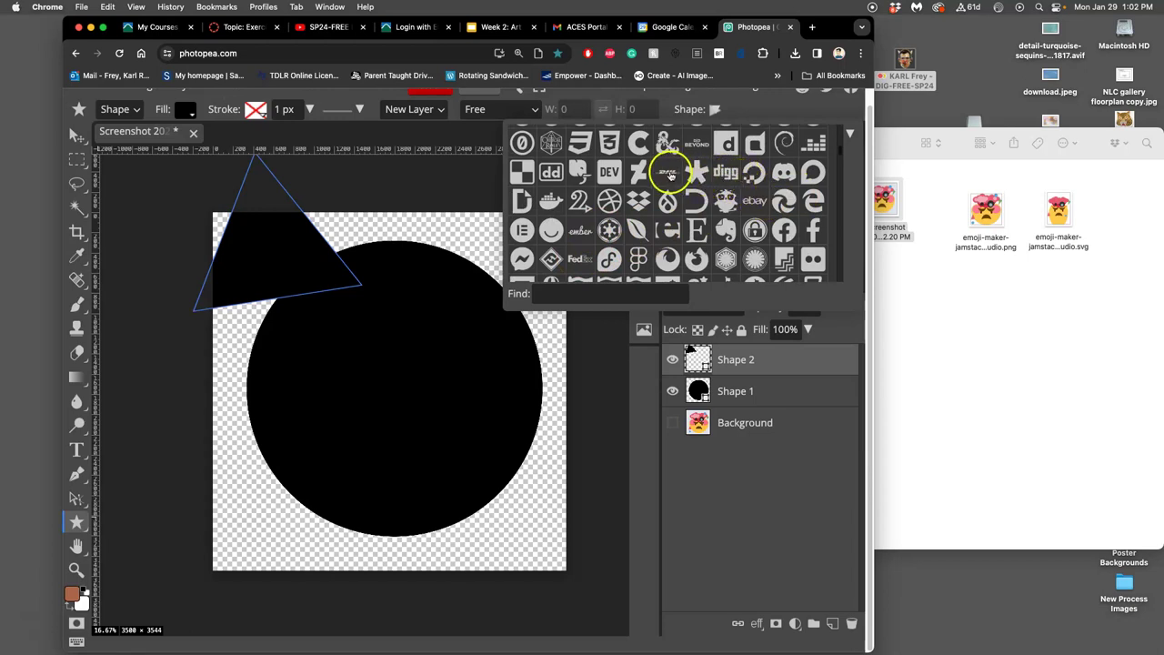
Step: Draw the DHL logo shape along the canvas bottom on a new Shape 3 layer
left_click_drag(195, 626, 376, 604)
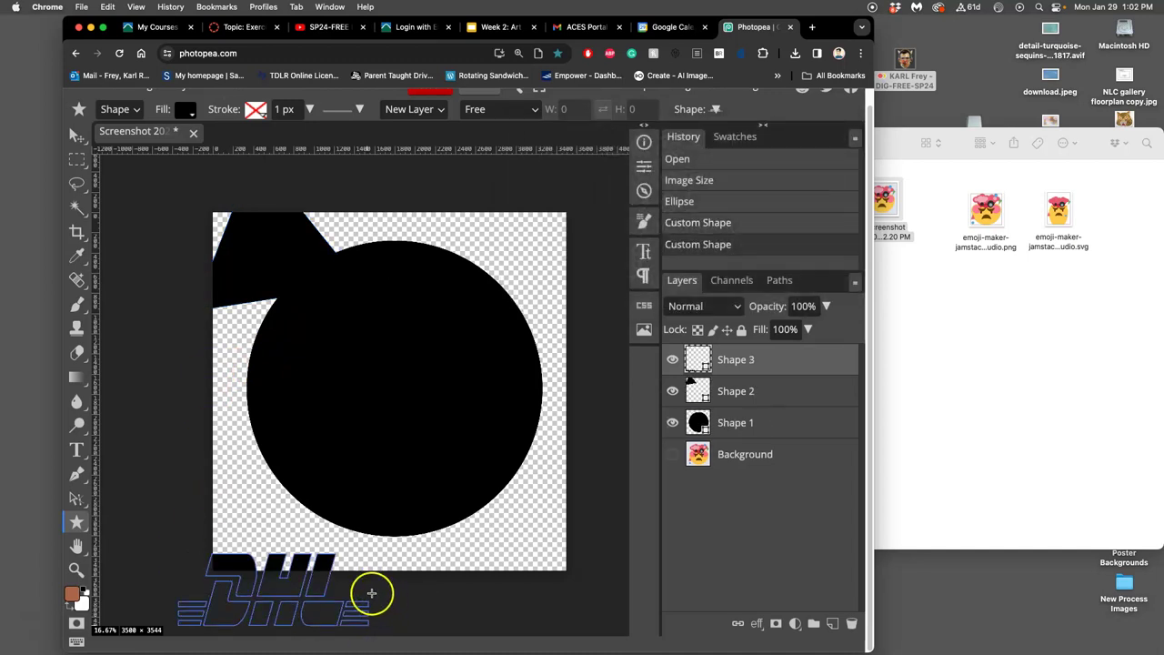
left_click(715, 109)
scroll(714, 218, "down", 5)
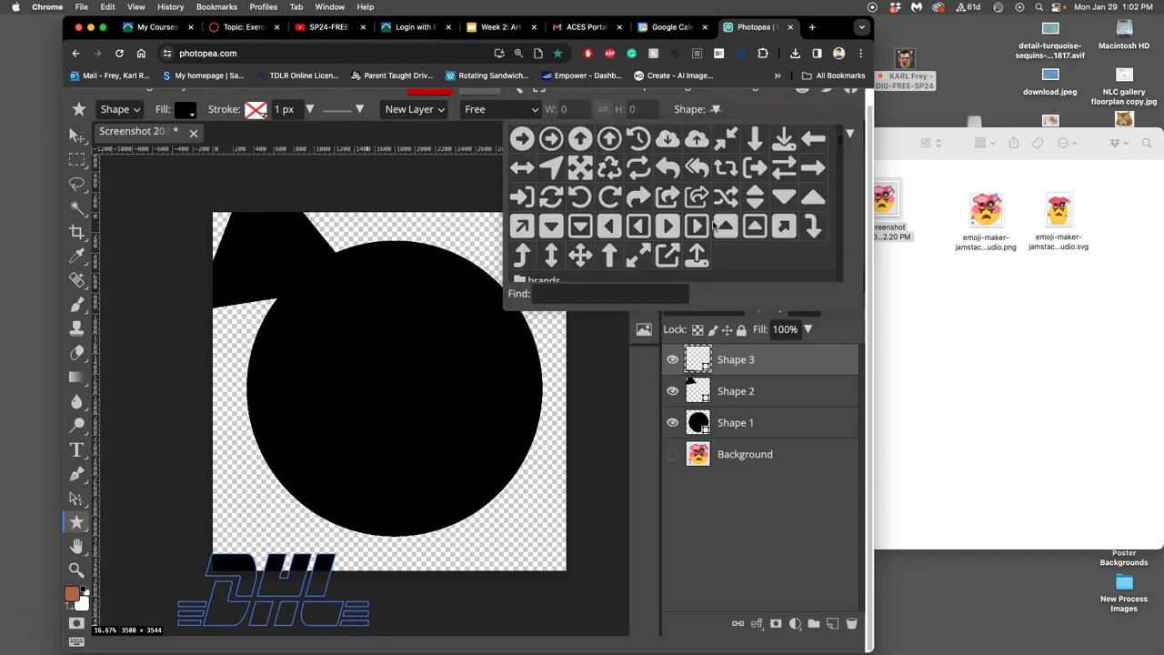
scroll(713, 226, "down", 10)
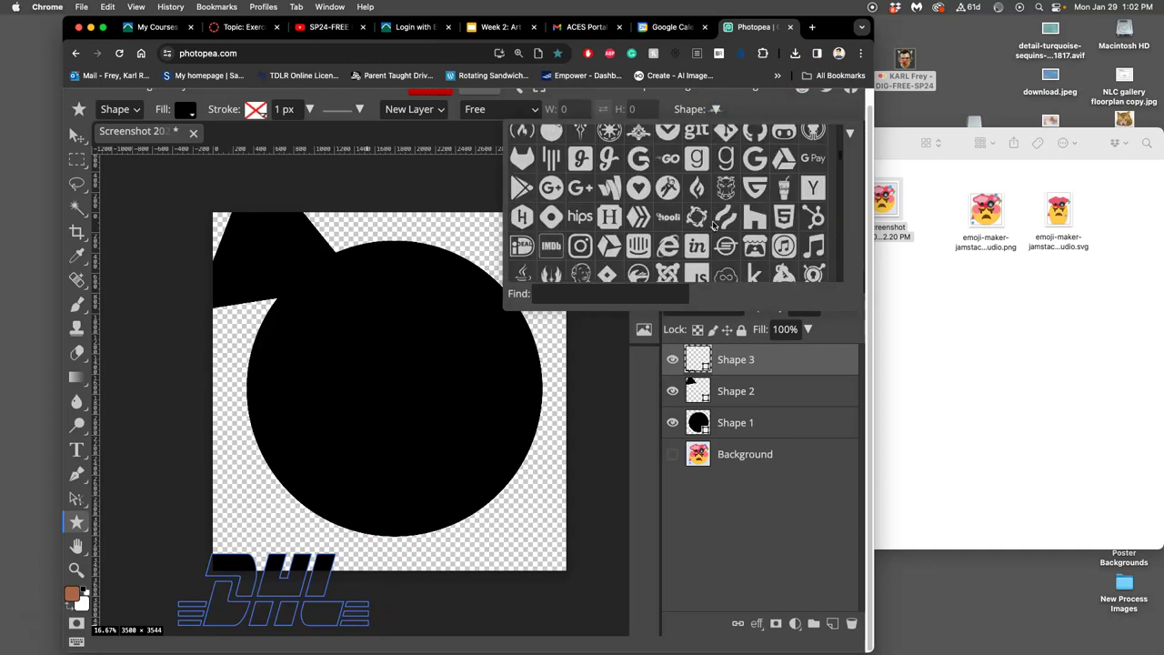
scroll(714, 224, "down", 10)
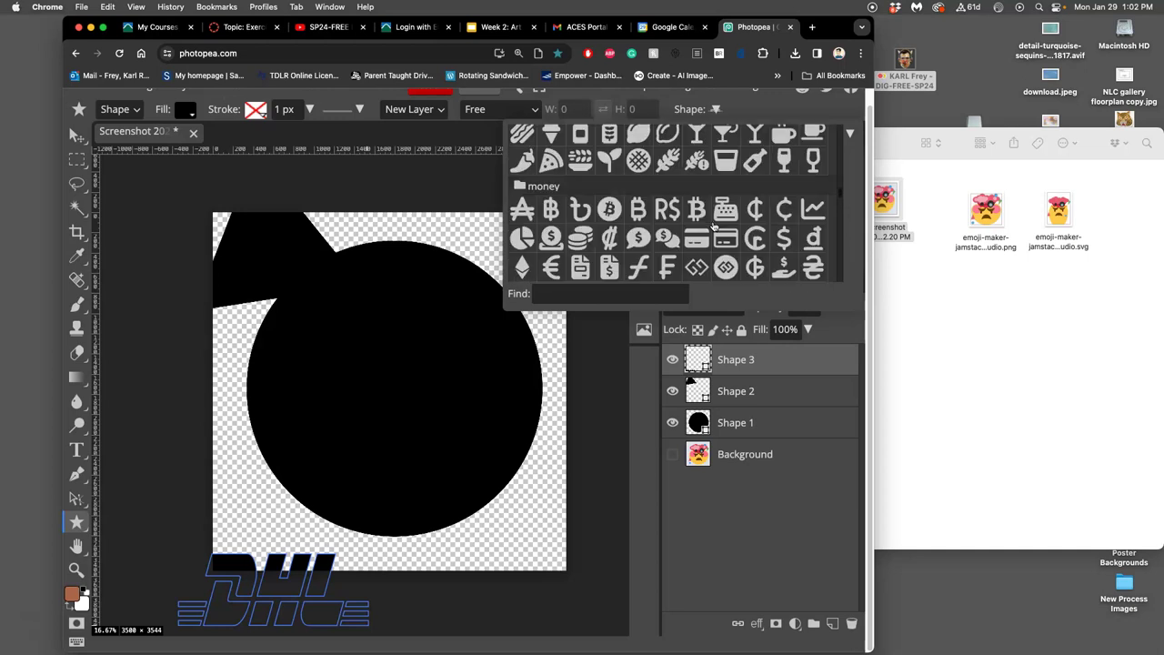
scroll(714, 225, "down", 5)
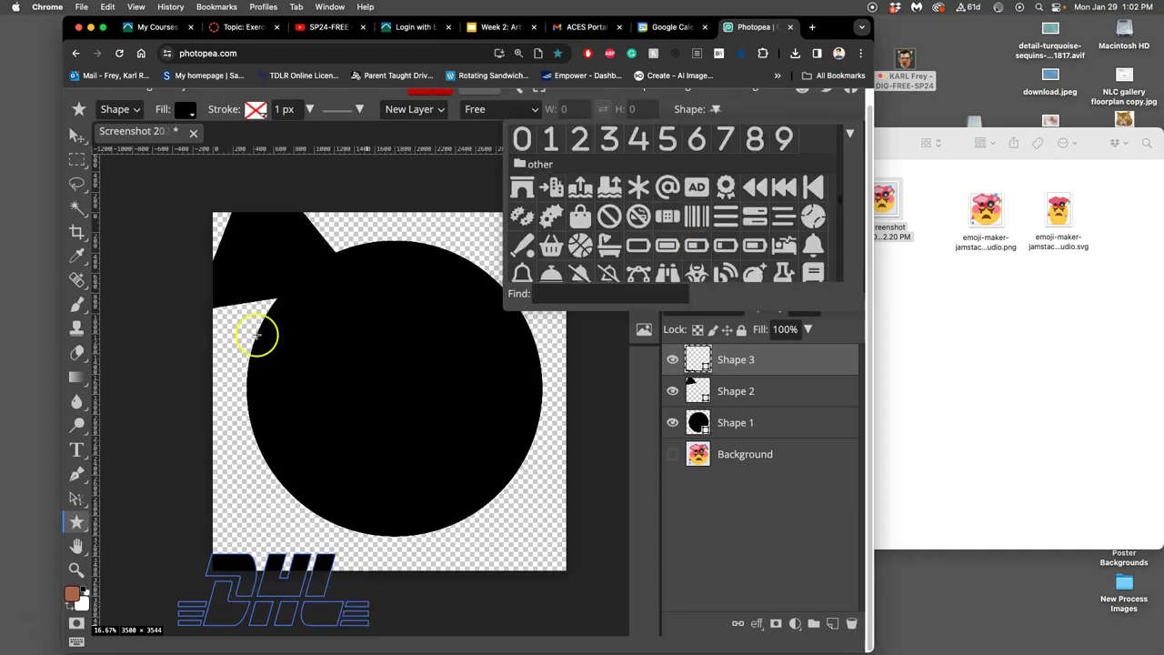
left_click(77, 135)
Step: Move the DHL logo shape up and over to the black circle's right edge
left_click_drag(224, 554, 189, 431)
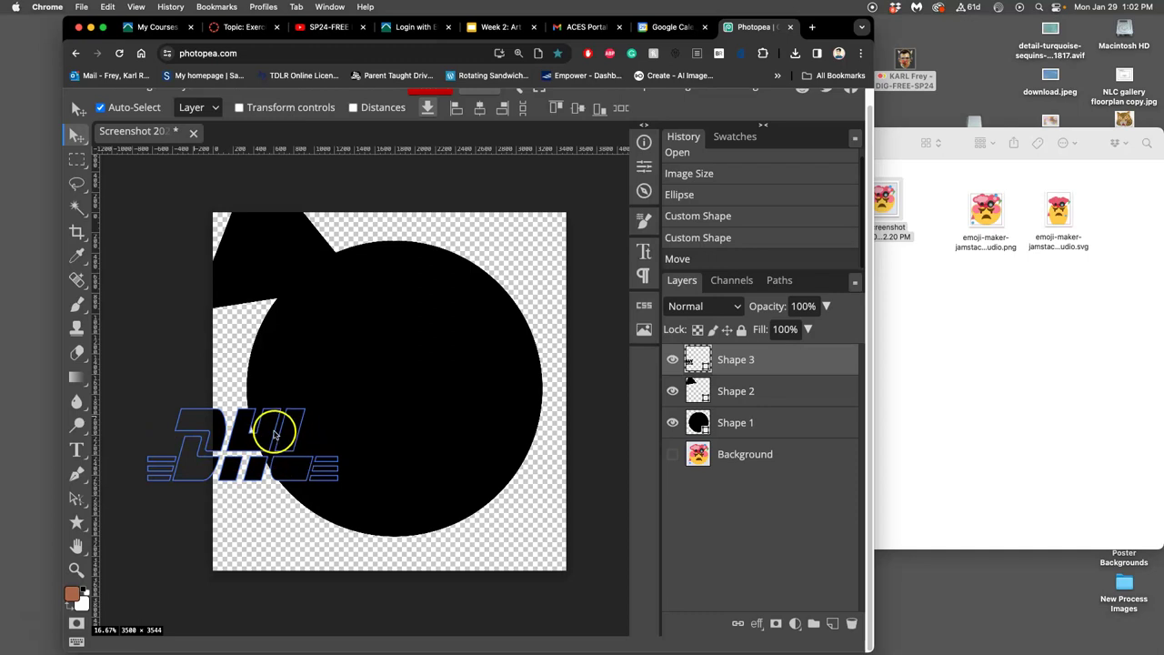
left_click_drag(259, 436, 570, 414)
left_click(558, 551)
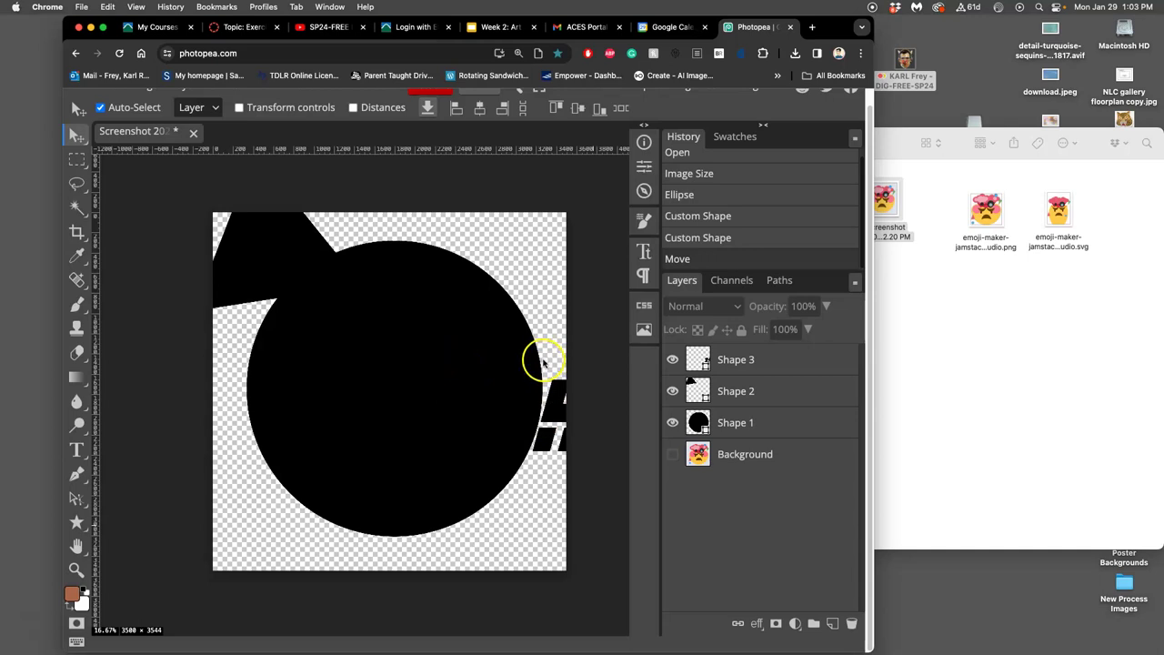
Step: Move the Shape 2 triangle down so it overlaps the circle's upper left
left_click(725, 391)
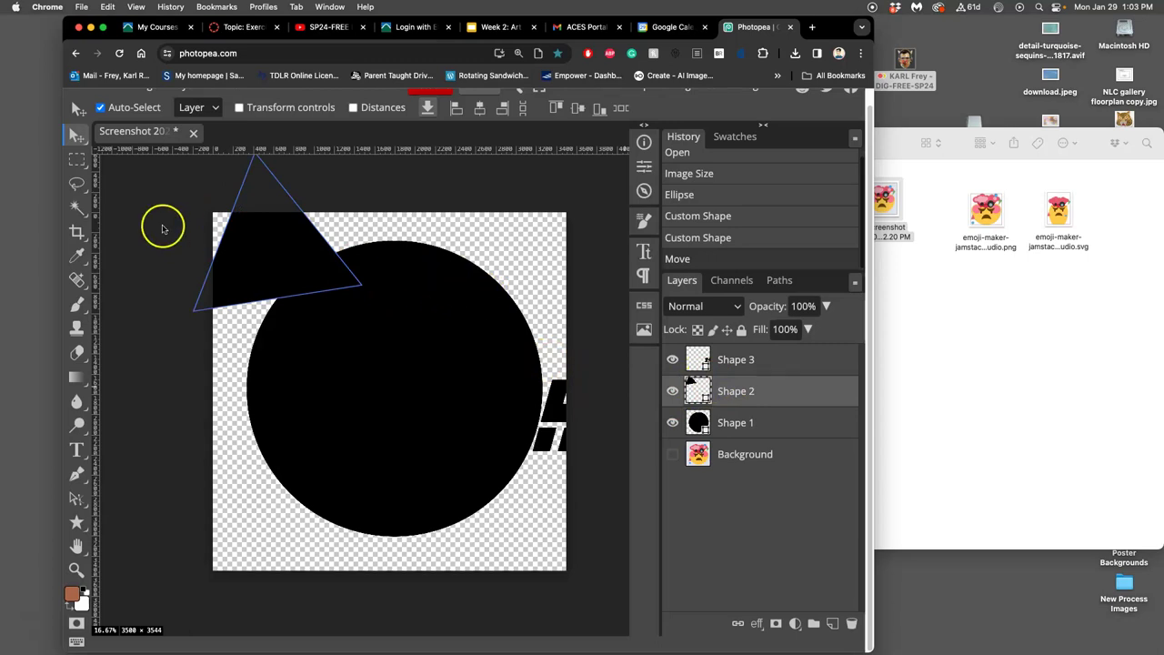
left_click_drag(258, 243, 291, 307)
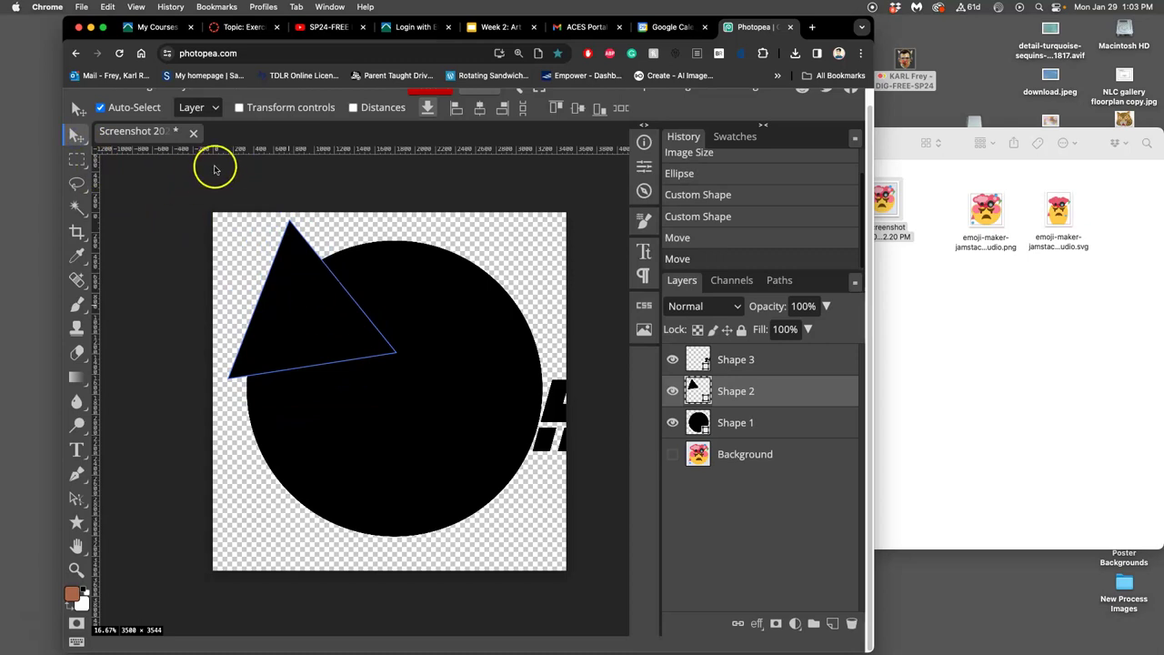
scroll(203, 119, "up", 1)
left_click(113, 102)
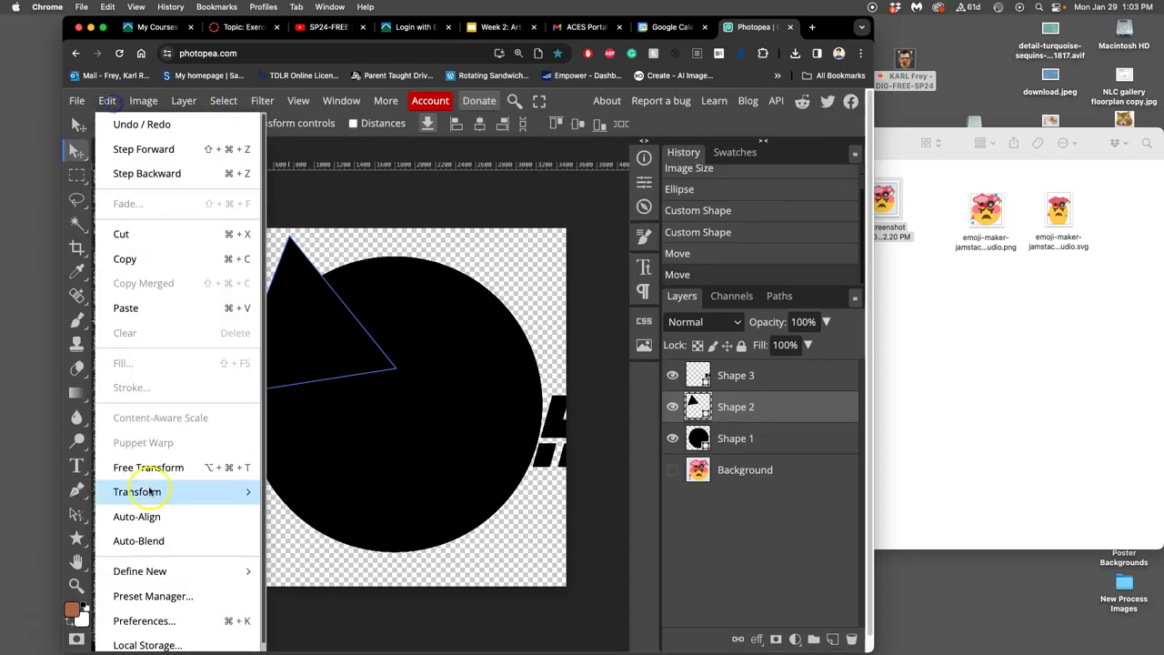
Step: Free-transform the Shape 2 triangle to about 67% width and 118% height, tilted 7°
left_click(404, 242)
key("super+t")
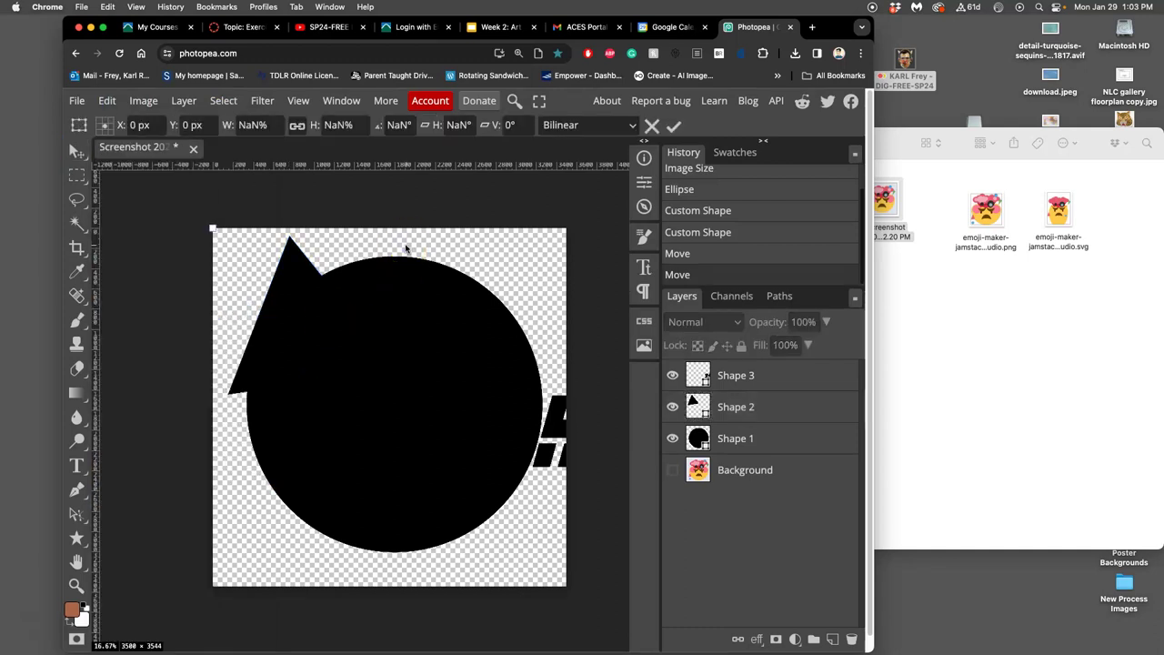
left_click(386, 270)
left_click(747, 405)
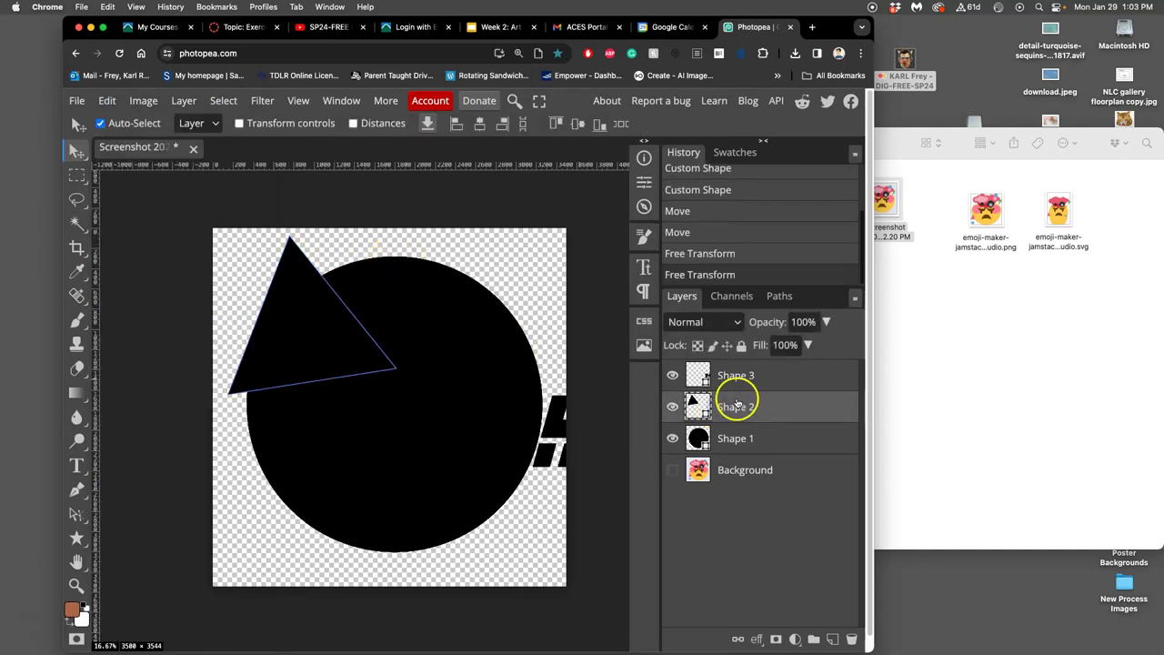
key("super+alt+t")
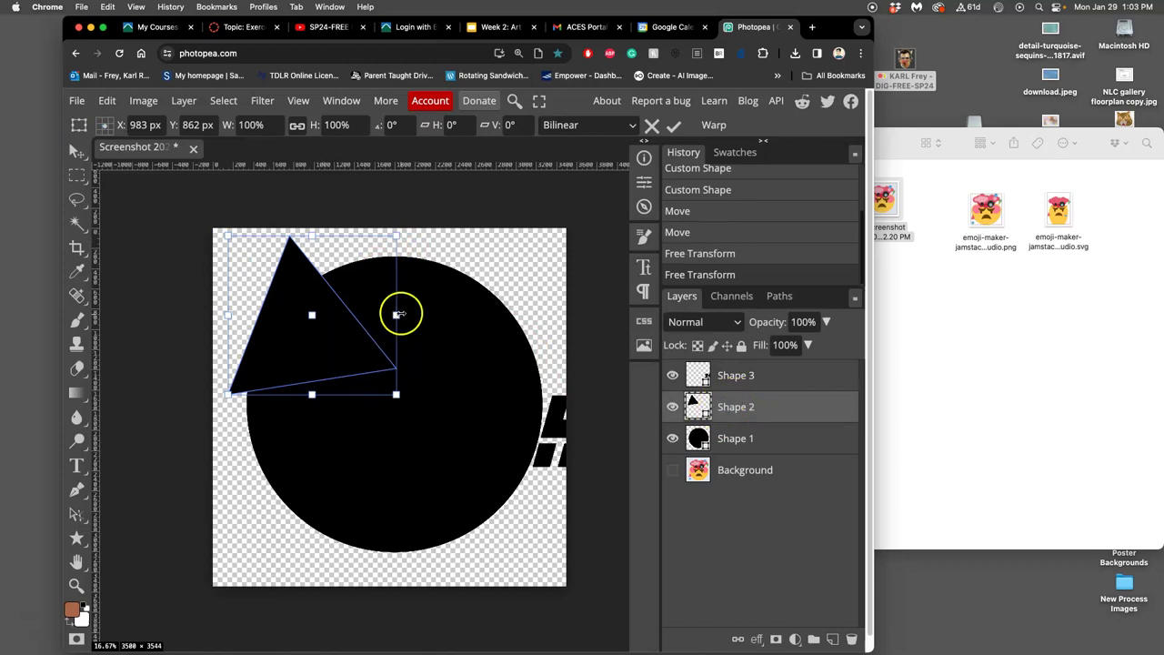
left_click_drag(394, 236, 352, 214)
left_click(282, 270)
right_click(283, 269)
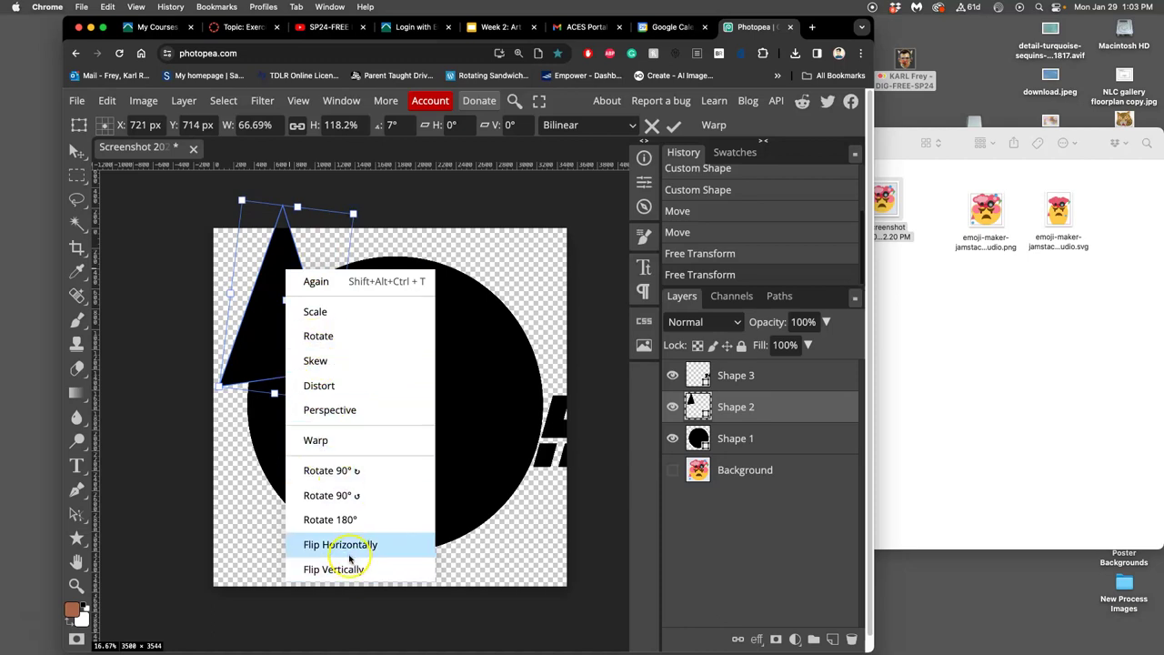
Step: Warp the triangle into a rounded teardrop with a pointed top and commit it
left_click(314, 441)
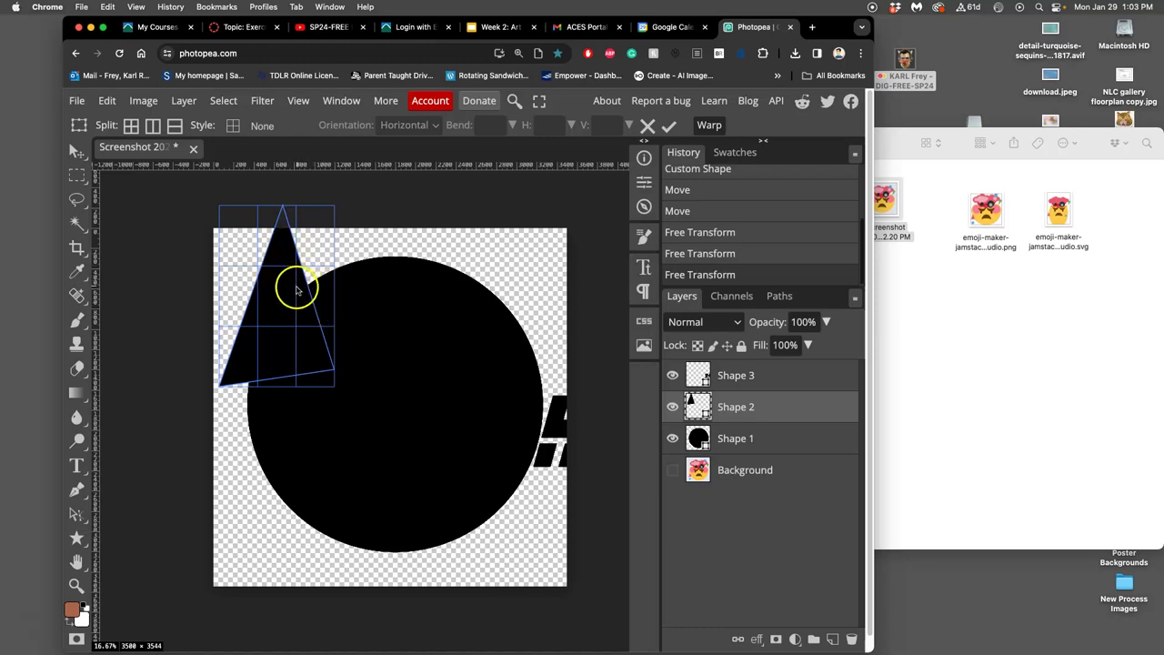
left_click_drag(300, 286, 252, 281)
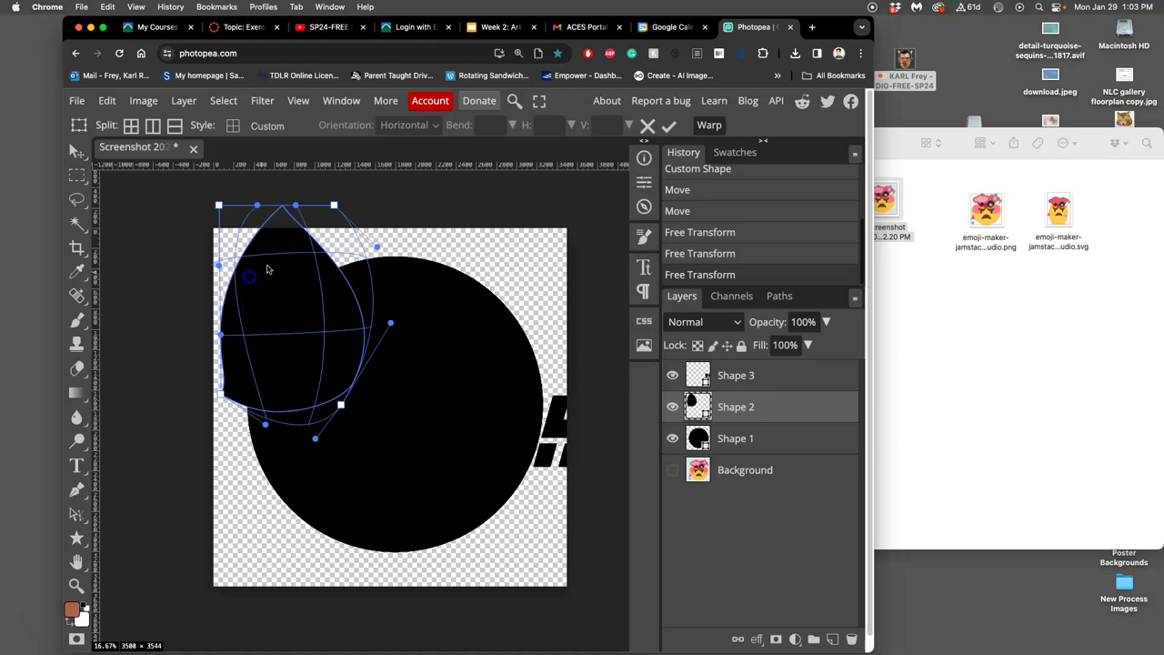
left_click_drag(286, 208, 283, 268)
left_click_drag(241, 365, 267, 371)
key("Return")
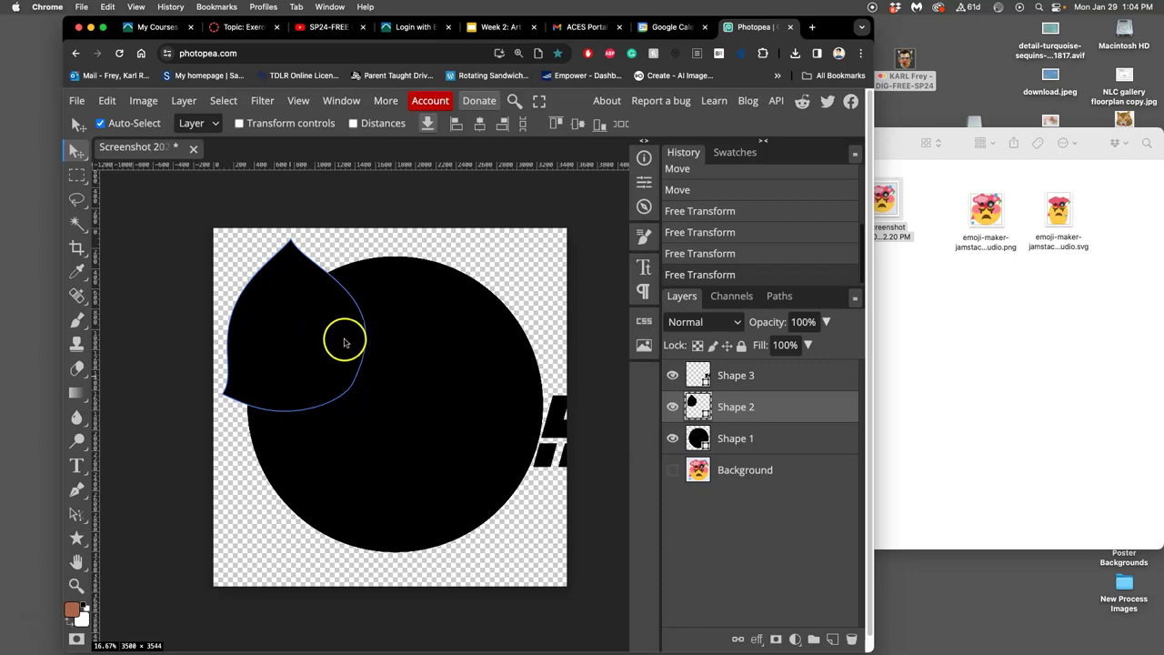
Step: Fill the teardrop muted purple #834a7a, hide the black circle, and show the emoji Background
left_click(692, 405)
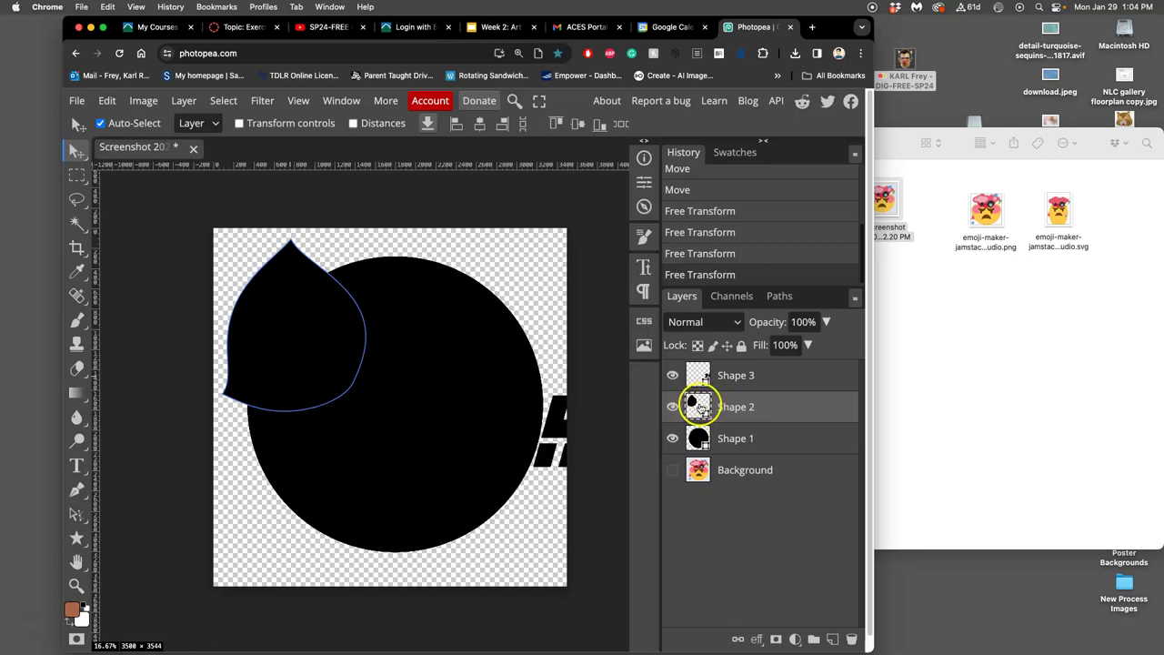
double_click(693, 405)
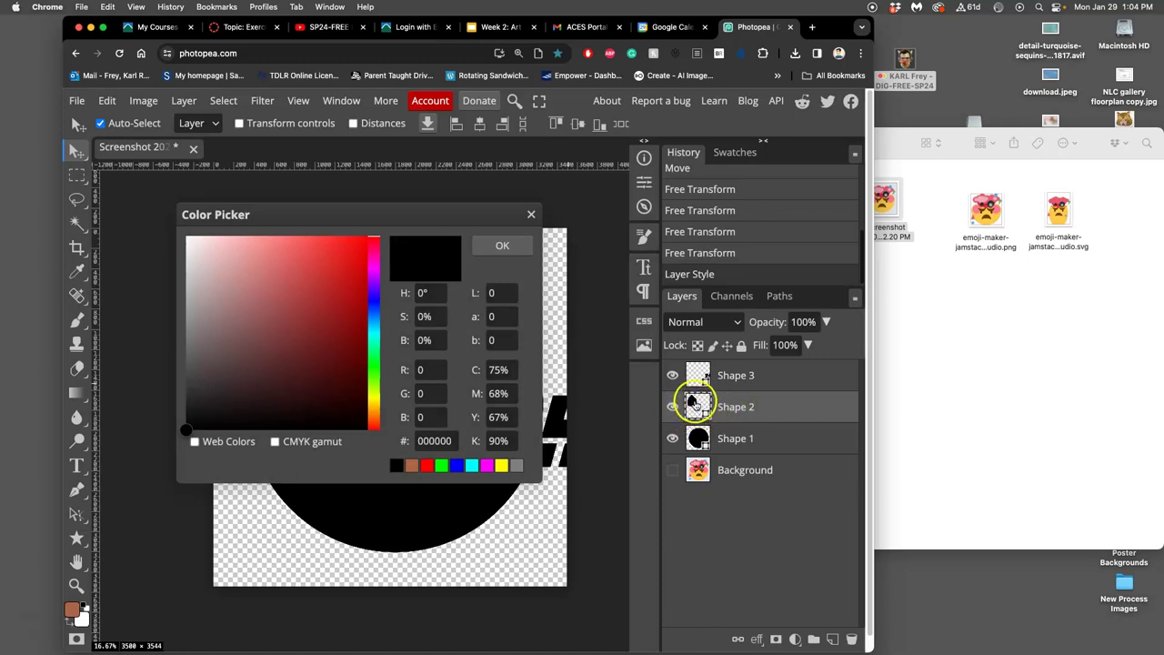
left_click_drag(337, 212, 593, 189)
left_click(592, 291)
left_click(520, 359)
left_click(601, 310)
left_click(628, 296)
mouse_move(630, 243)
left_mouse_down()
mouse_move(628, 361)
mouse_move(628, 230)
left_mouse_up()
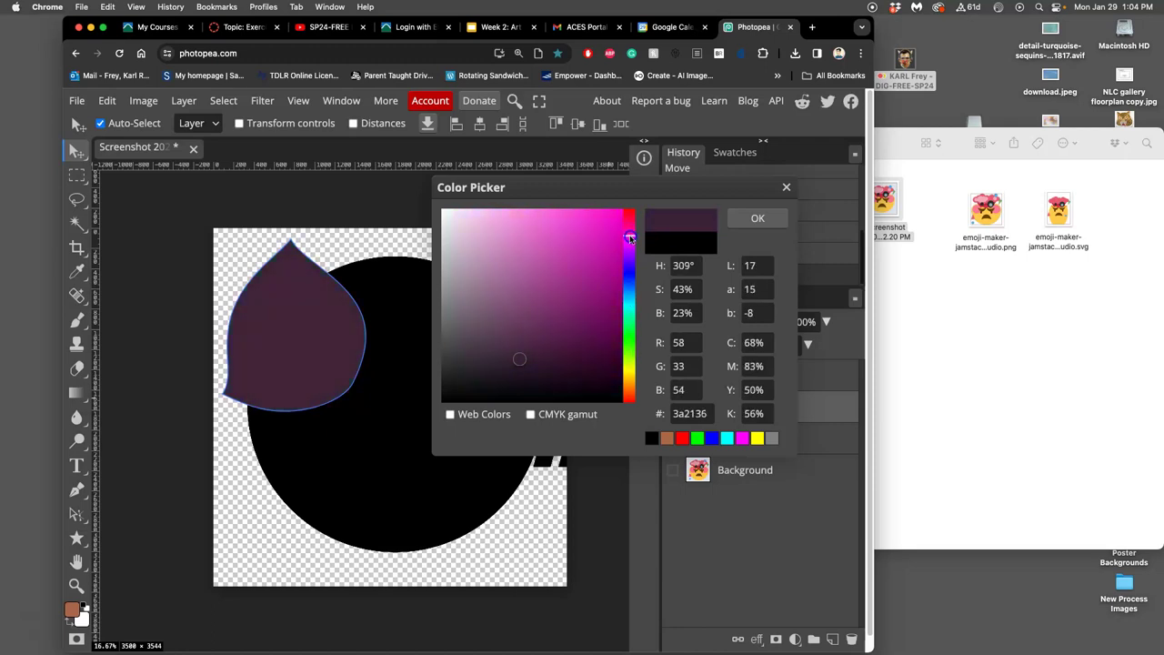
mouse_move(622, 278)
left_mouse_down()
mouse_move(540, 291)
mouse_move(532, 306)
mouse_move(466, 262)
mouse_move(558, 246)
mouse_move(587, 257)
left_mouse_up()
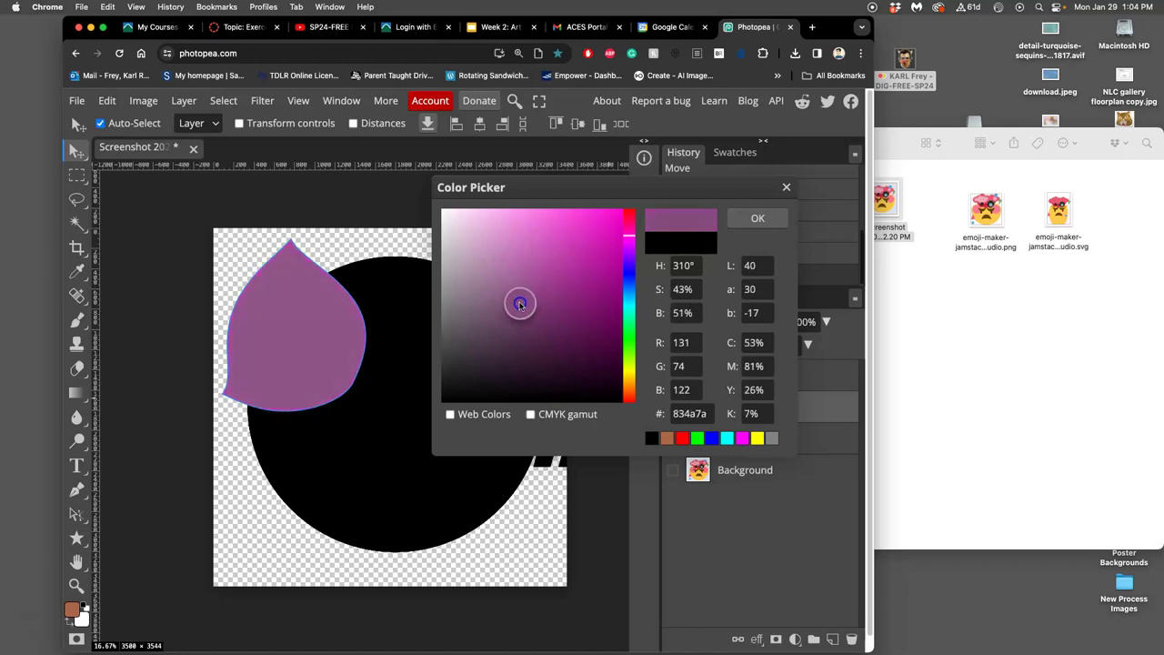
left_click(756, 218)
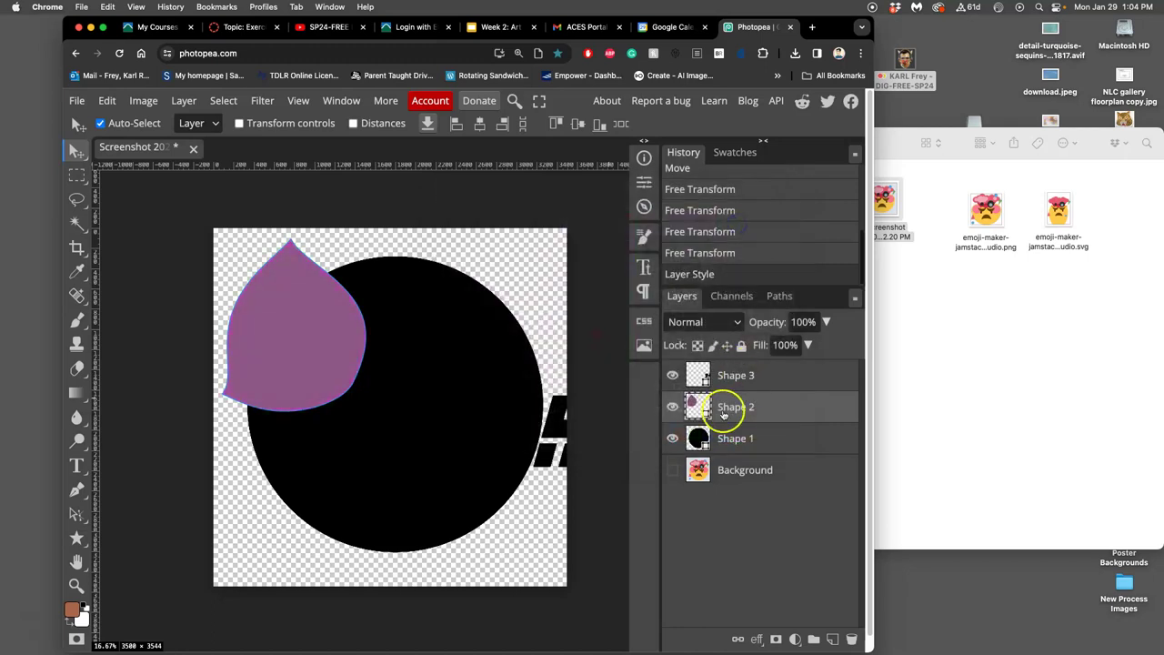
left_click(672, 438)
left_click(672, 470)
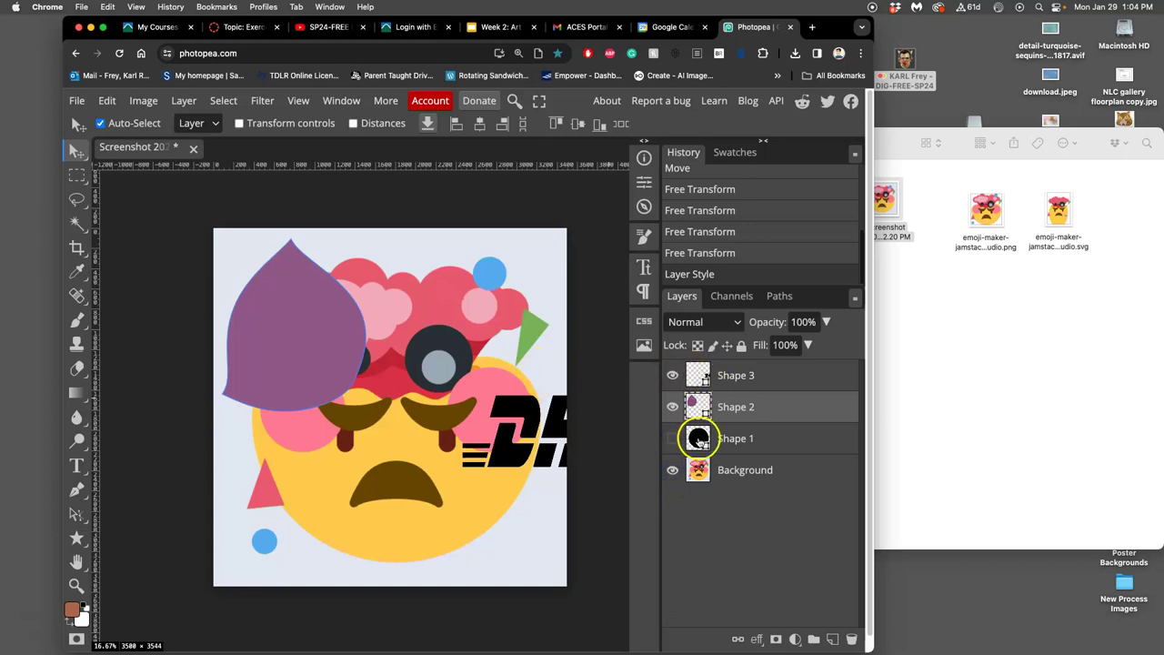
Step: Sample the reference emoji's purple #844d7b with the eyedropper as the DHL shape's fill
double_click(697, 376)
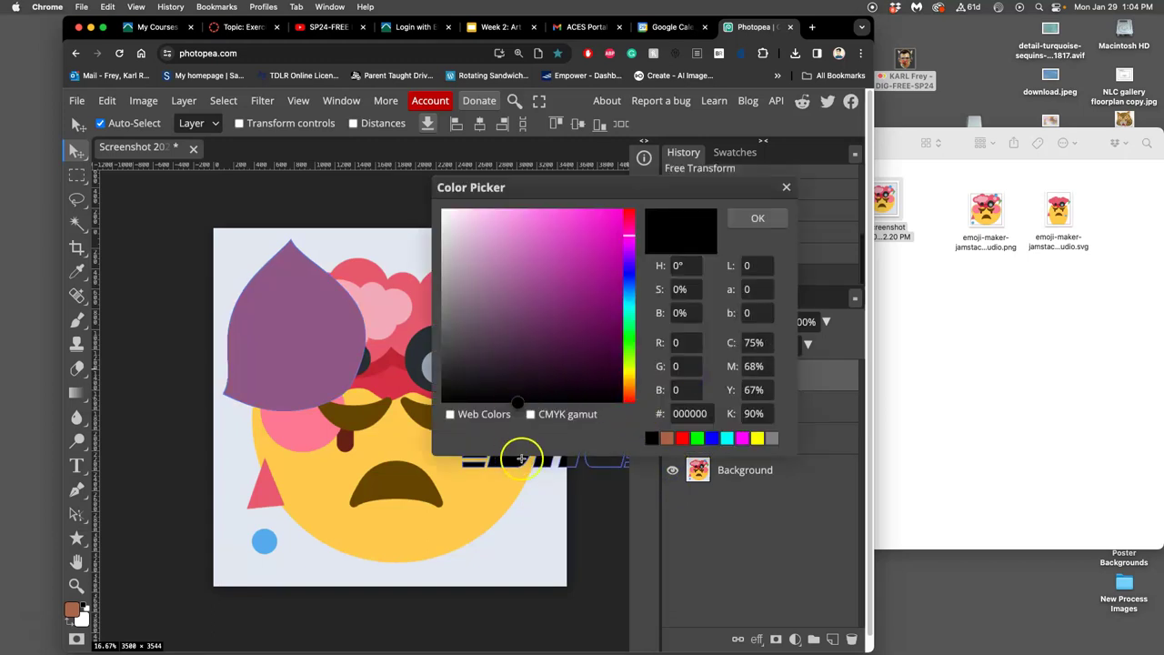
left_click_drag(554, 189, 643, 121)
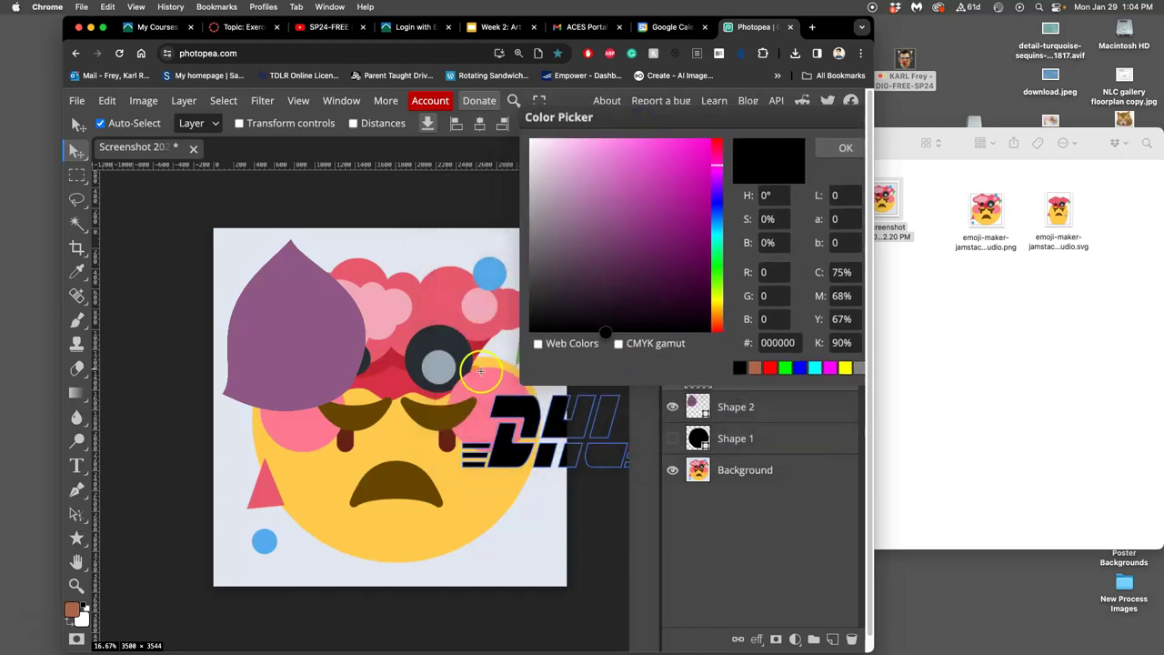
left_click(428, 312)
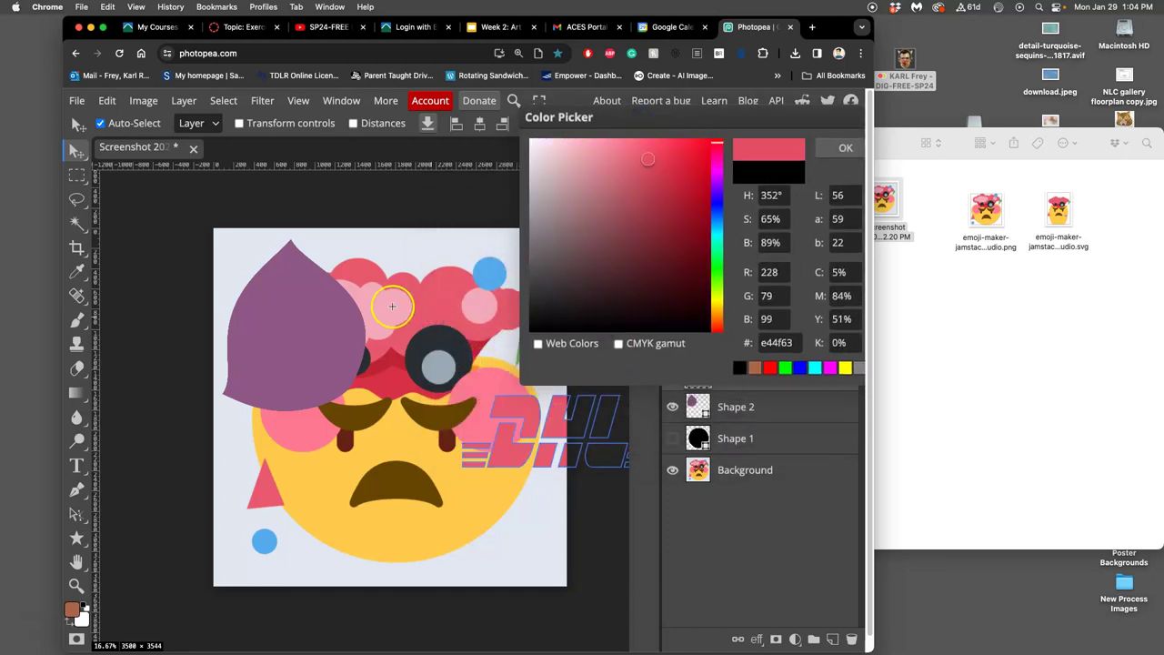
left_click(391, 306)
left_click(437, 368)
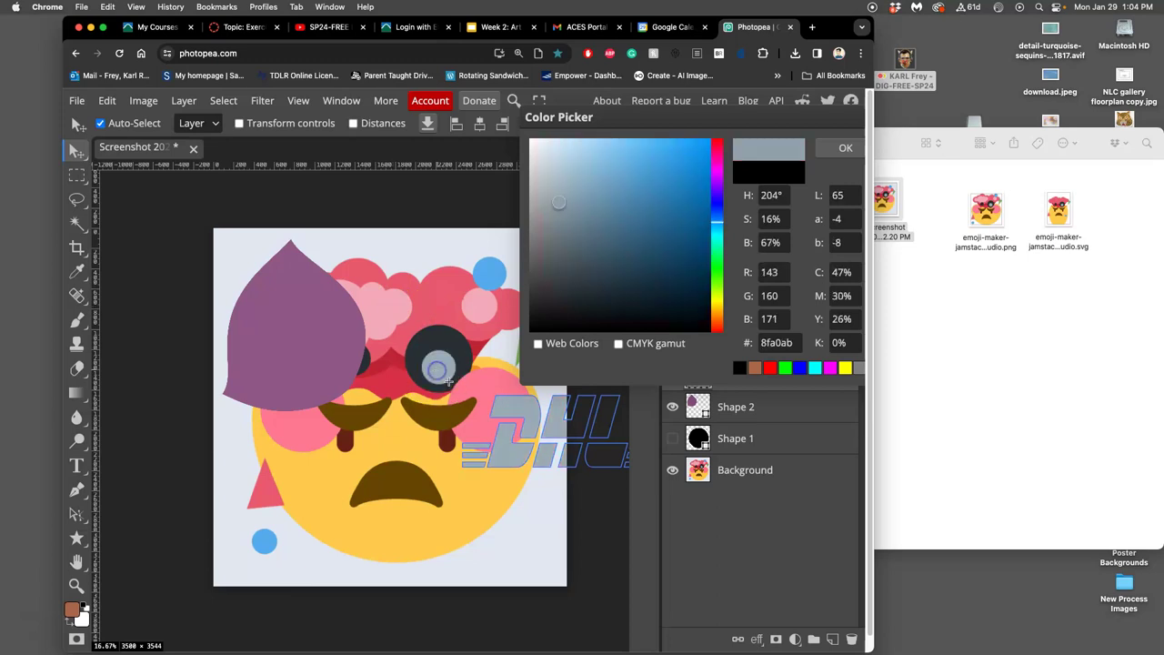
left_click(442, 419)
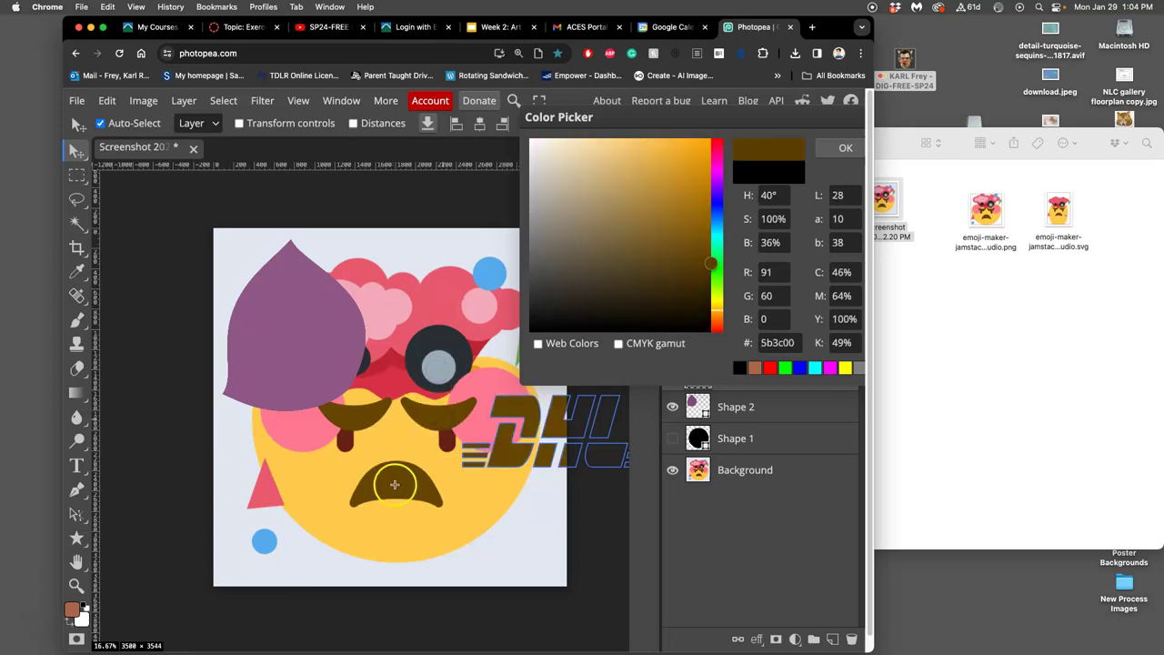
left_click(446, 441)
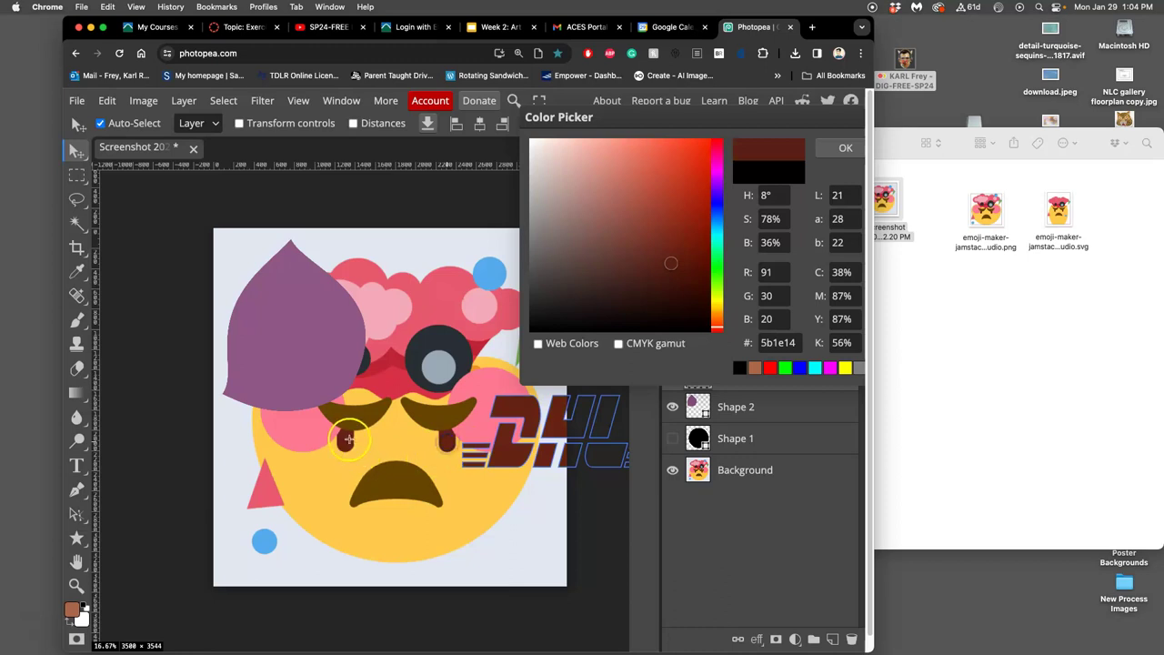
left_click(302, 489)
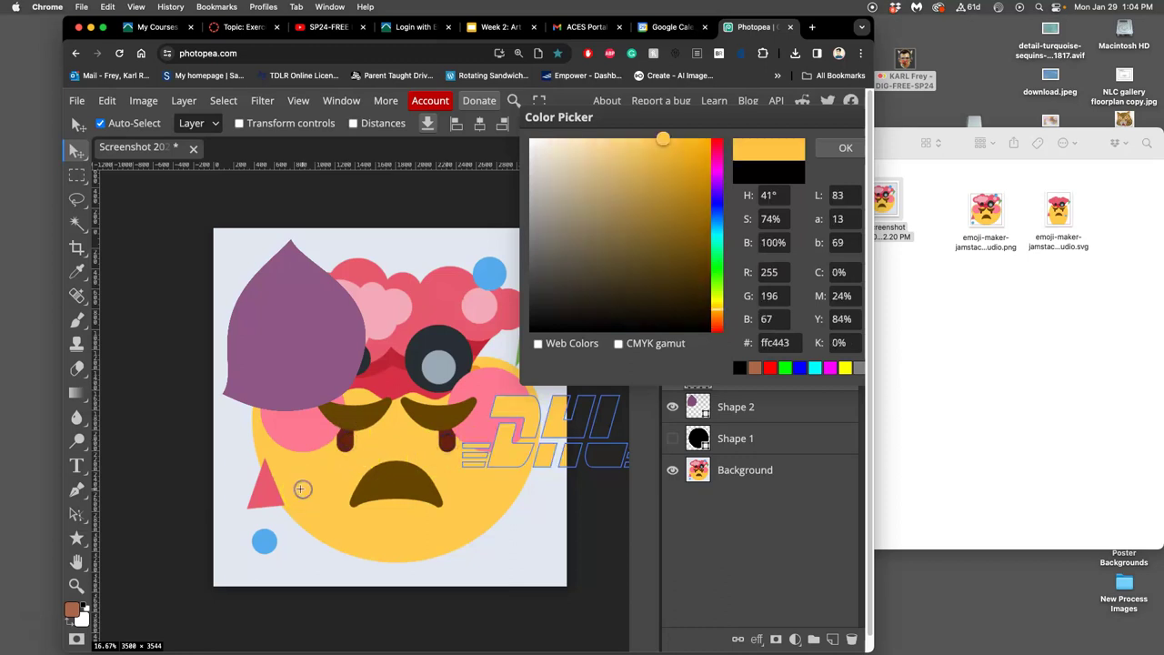
left_click(271, 373)
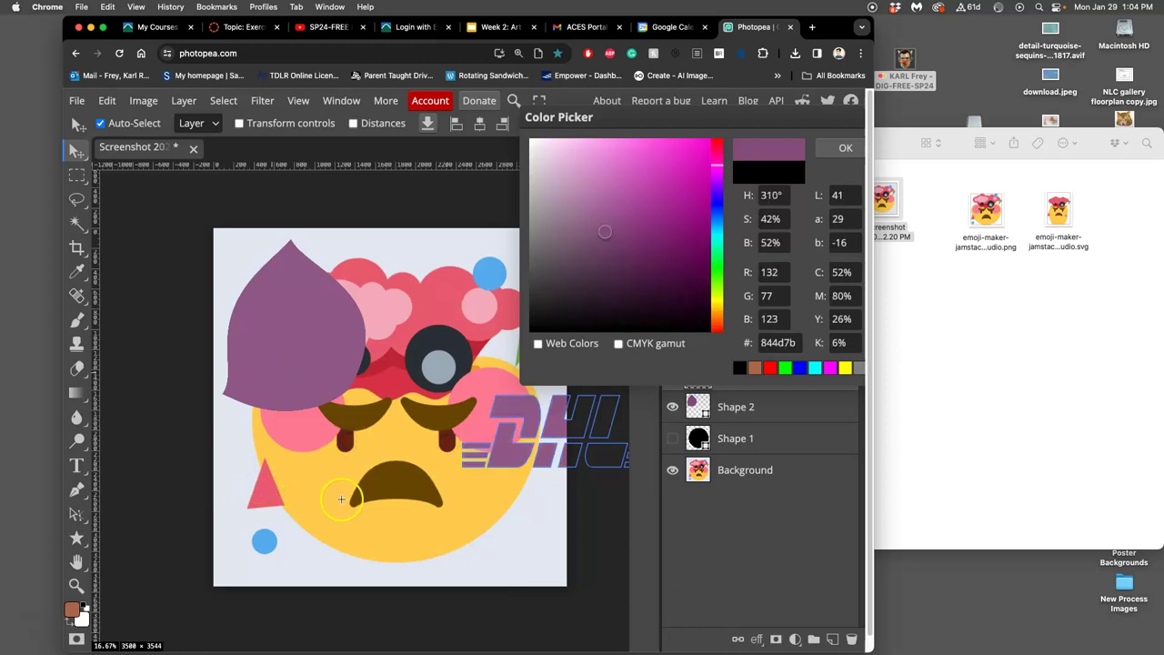
left_click(845, 147)
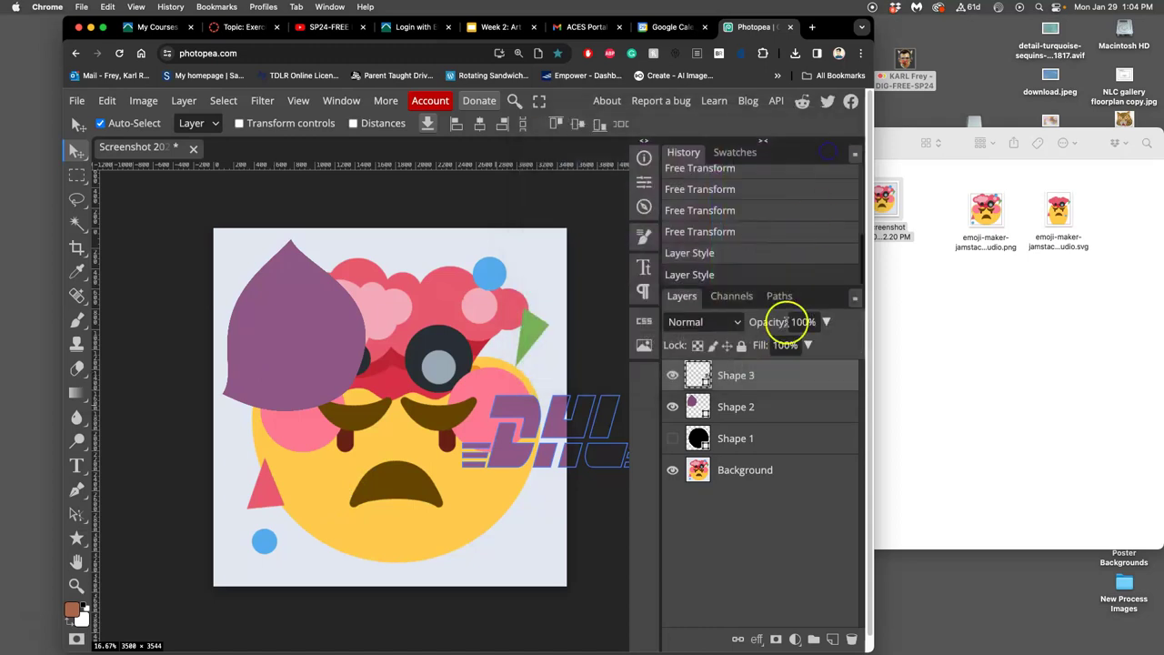
Step: Delete the extra Shape 3 layer and make the Shape 1 circle visible again
left_click(748, 380)
key("Delete")
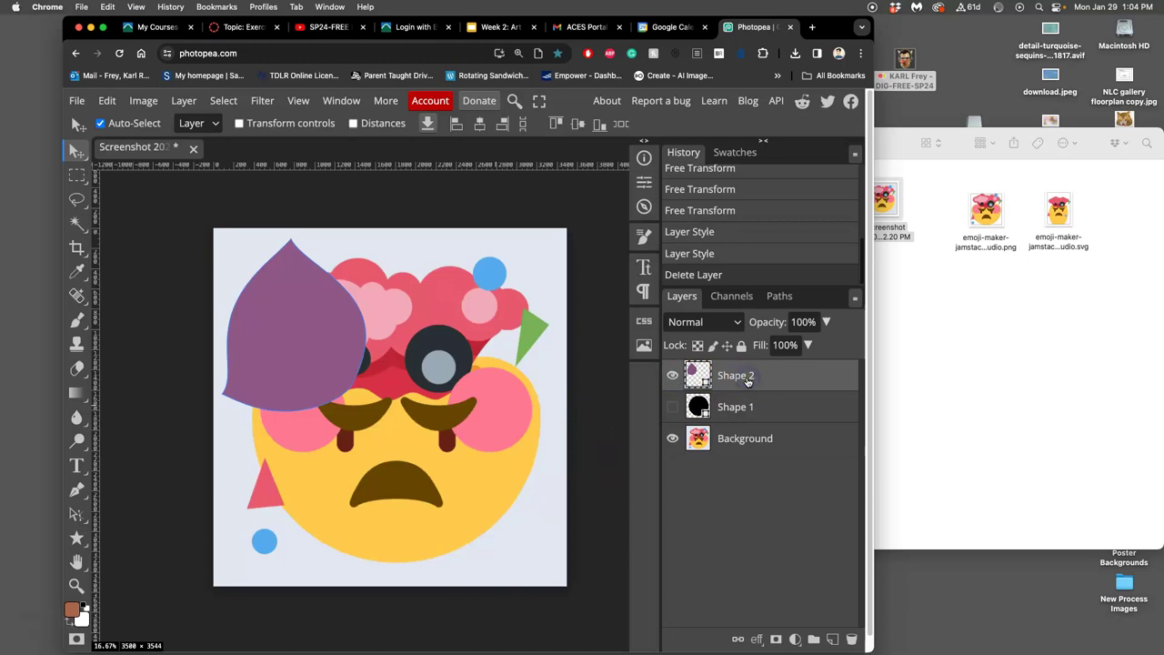
left_click(672, 407)
left_click(673, 407)
left_click(672, 408)
Step: Fill the Shape 1 circle with the emoji's yellow #ffc443 and nudge it slightly lower
double_click(699, 407)
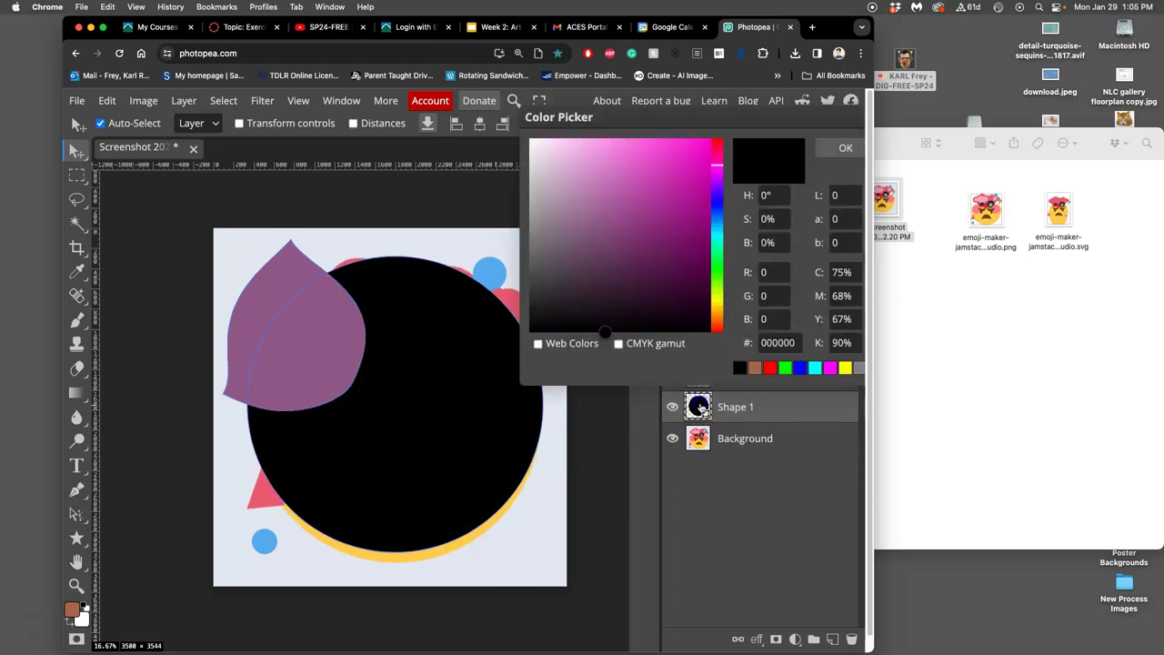
left_click(445, 549)
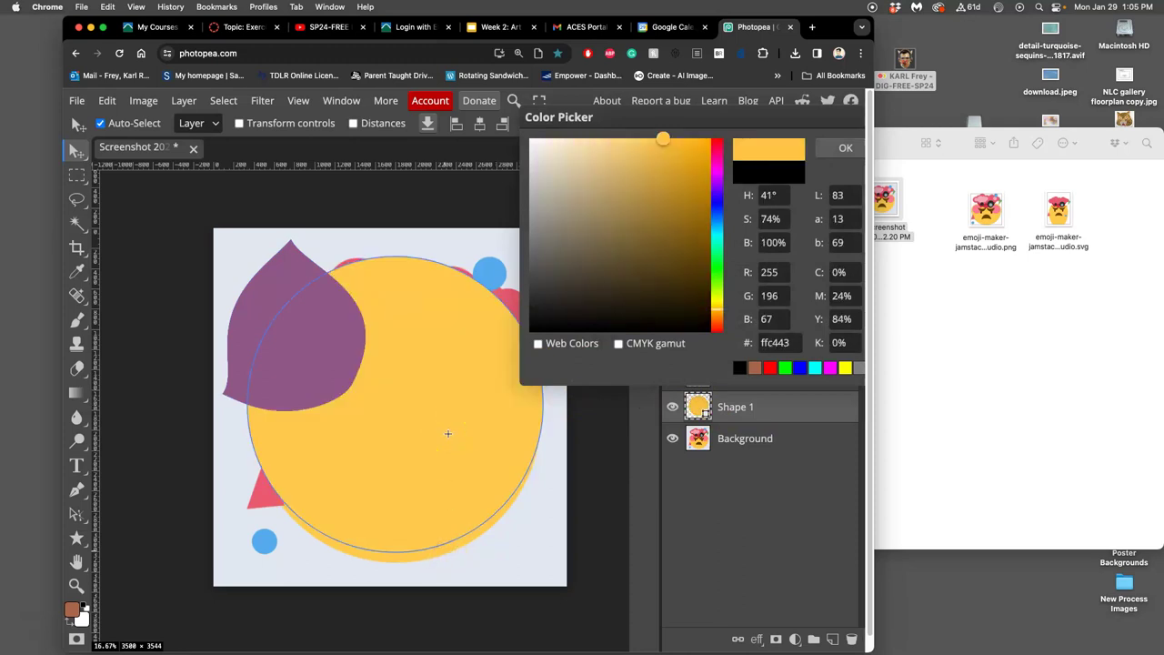
left_click(845, 147)
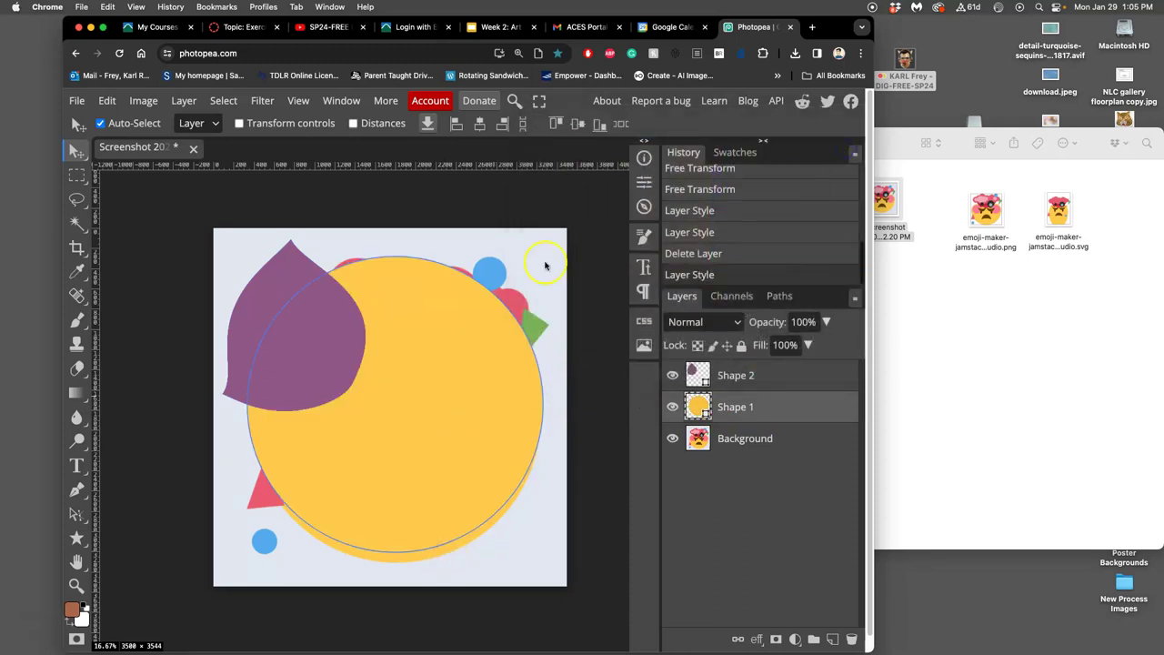
left_click_drag(327, 291, 415, 332)
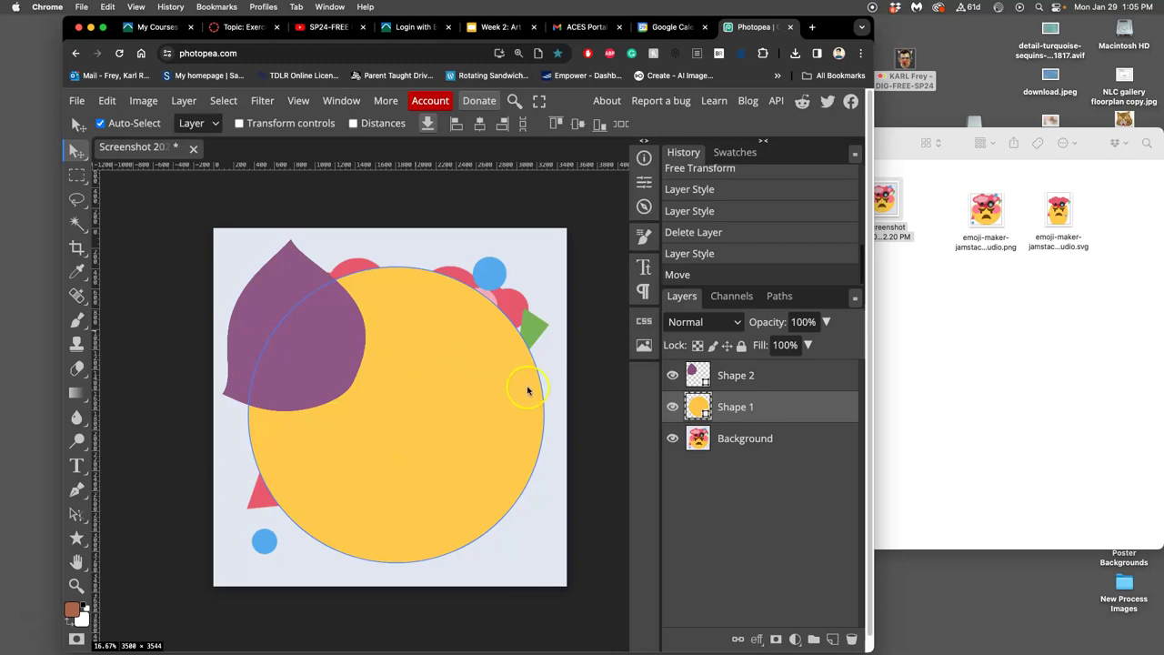
Step: Zoom in on the canvas and select the purple Shape 2 layer
scroll(528, 413, "down", 1)
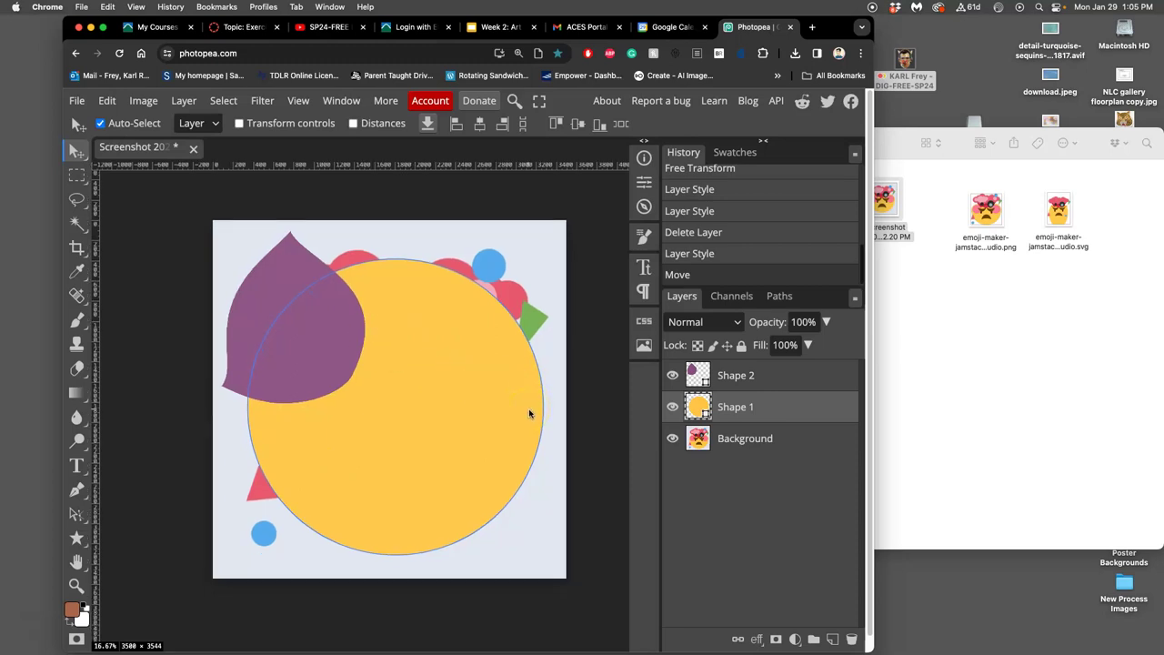
left_click(670, 409)
key("super+equal")
left_click(610, 412)
left_click(736, 379)
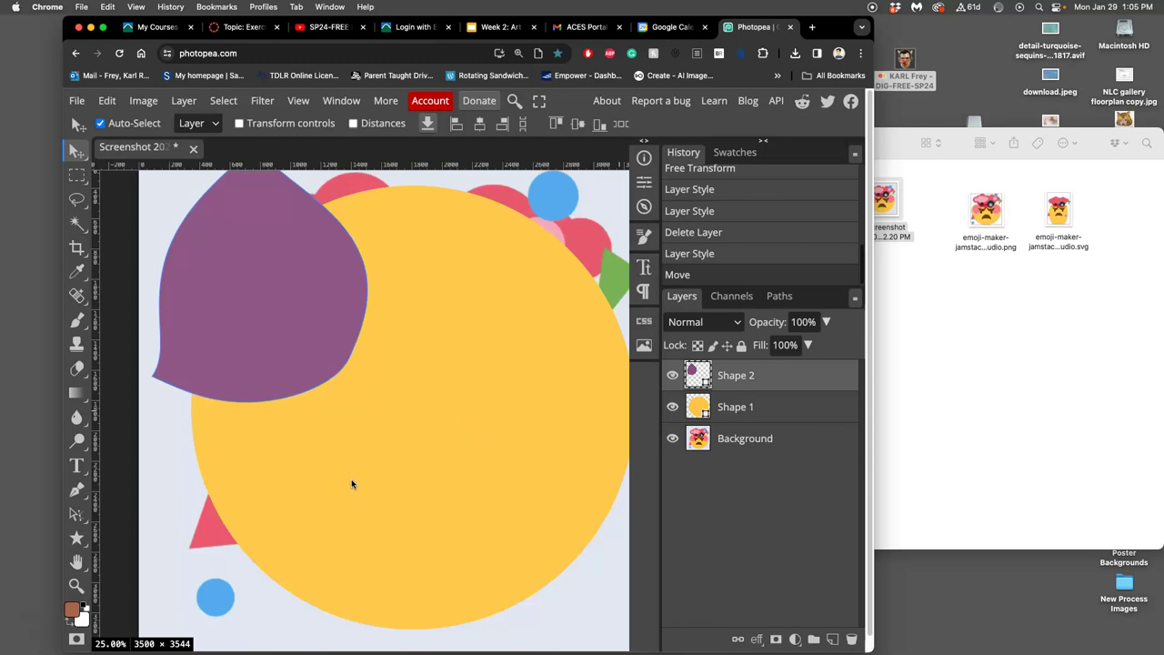
Step: Give the yellow circle a 20 px black Stroke positioned Outside via Layer Style
double_click(813, 414)
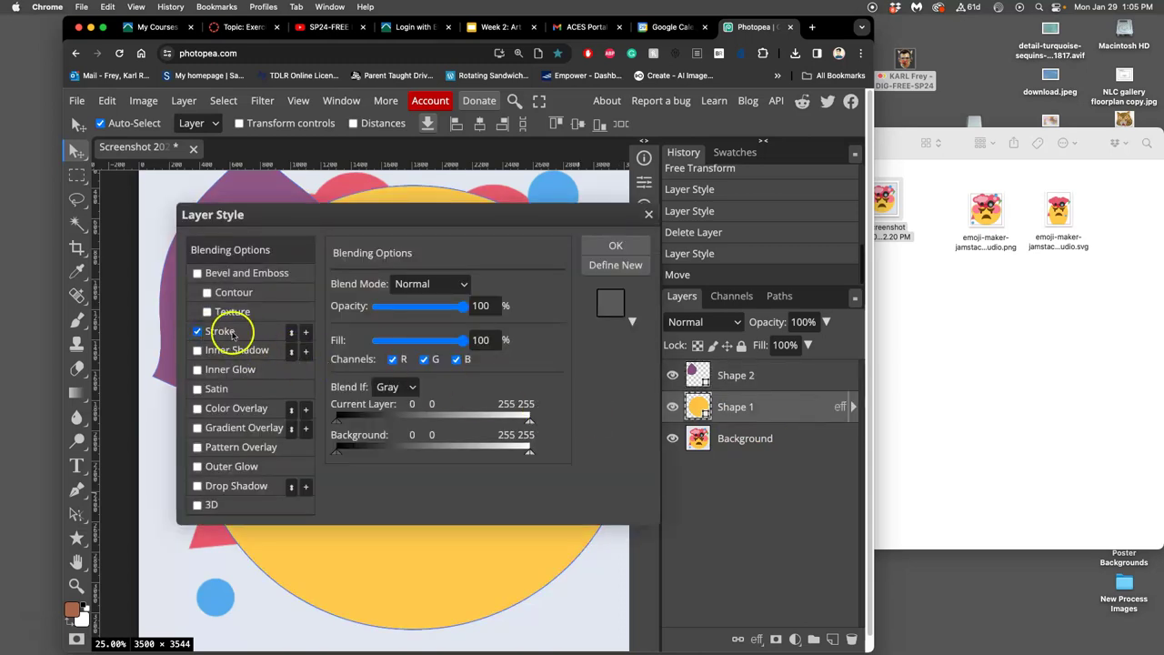
left_click(233, 332)
left_click_drag(380, 287, 417, 291)
left_click(397, 307)
left_click(394, 278)
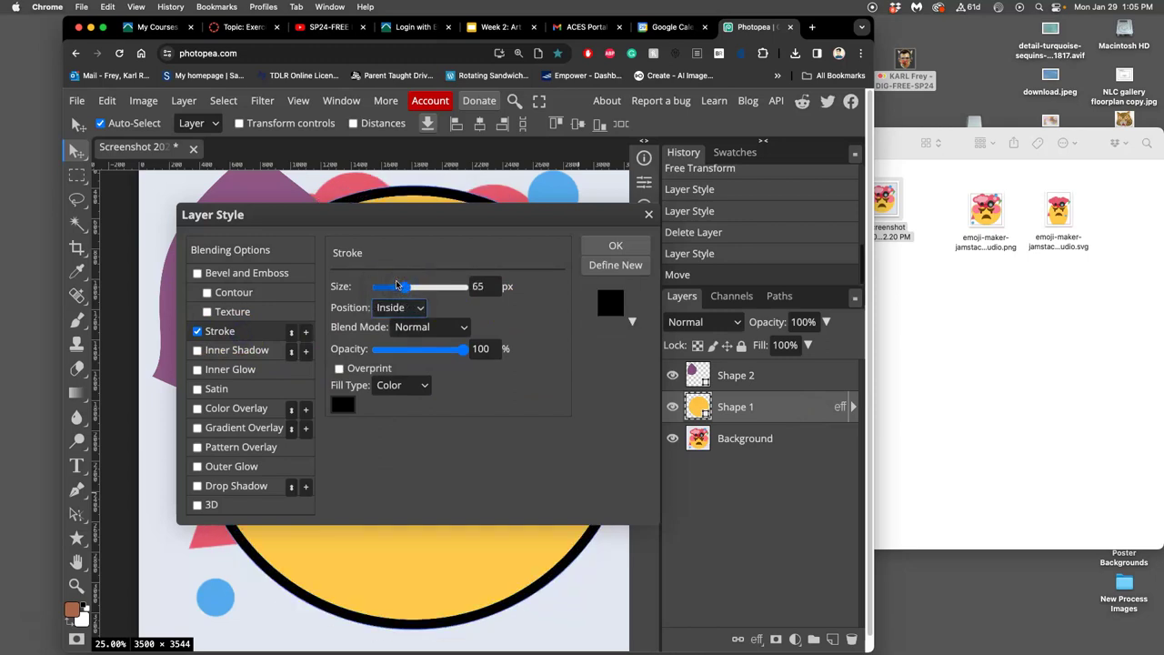
left_click(392, 306)
left_click(410, 617)
key("Down")
left_click(396, 307)
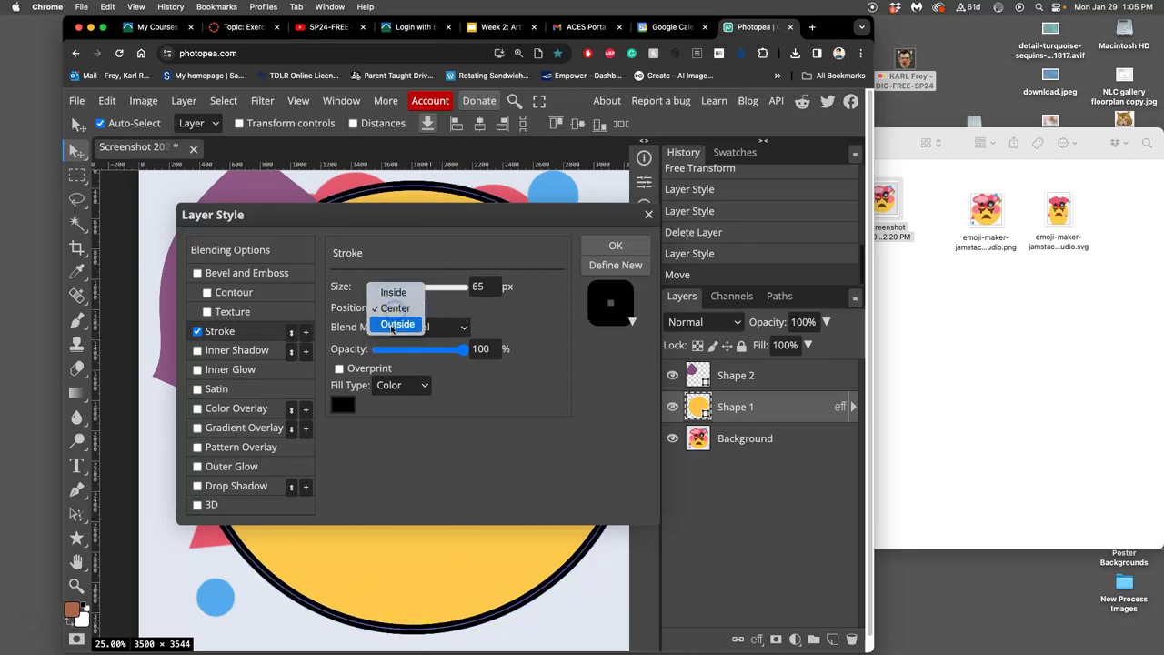
left_click(397, 324)
left_click_drag(401, 287, 386, 289)
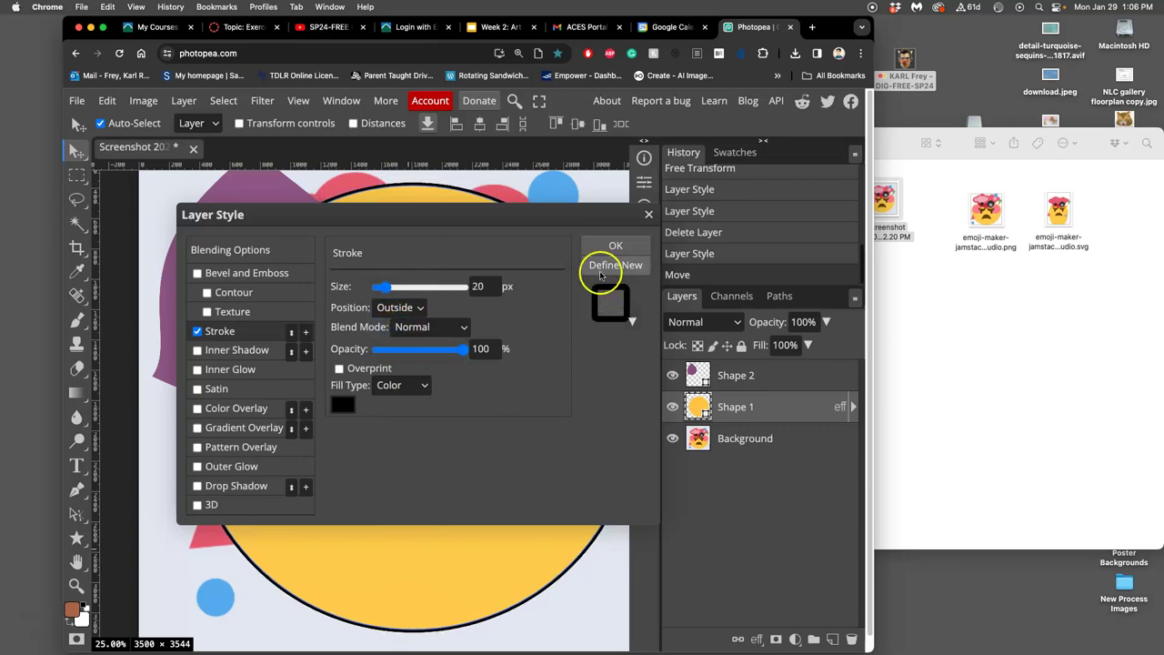
left_click(612, 244)
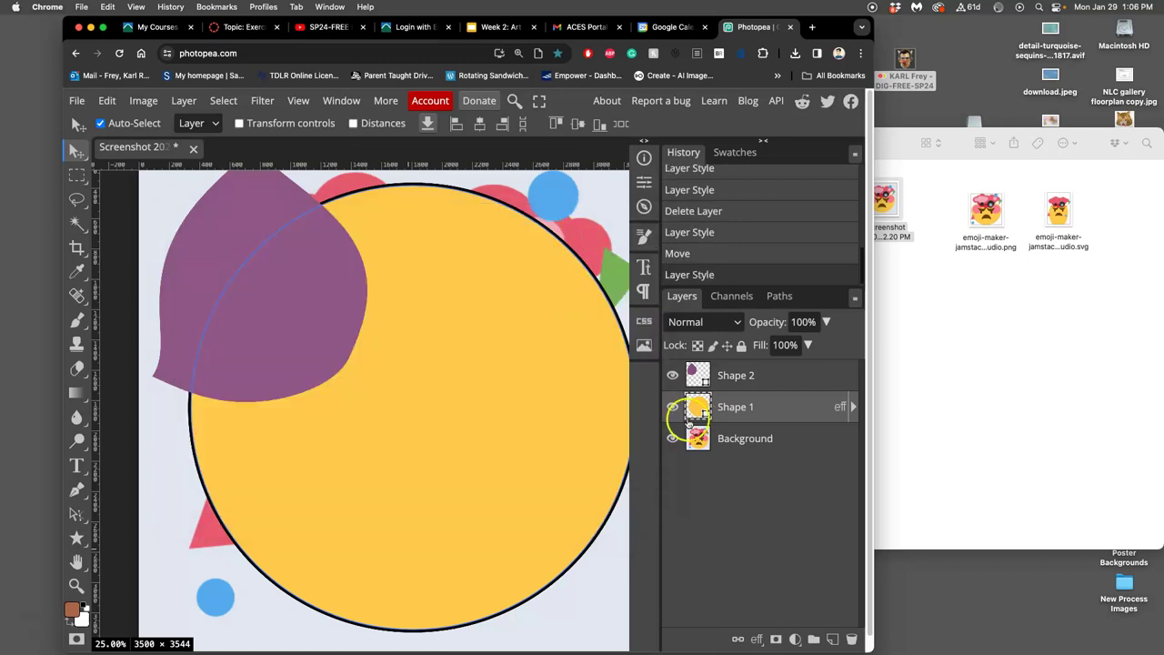
Step: Switch off the circle's Stroke effect in the Layers panel so no outline shows
left_click(853, 407)
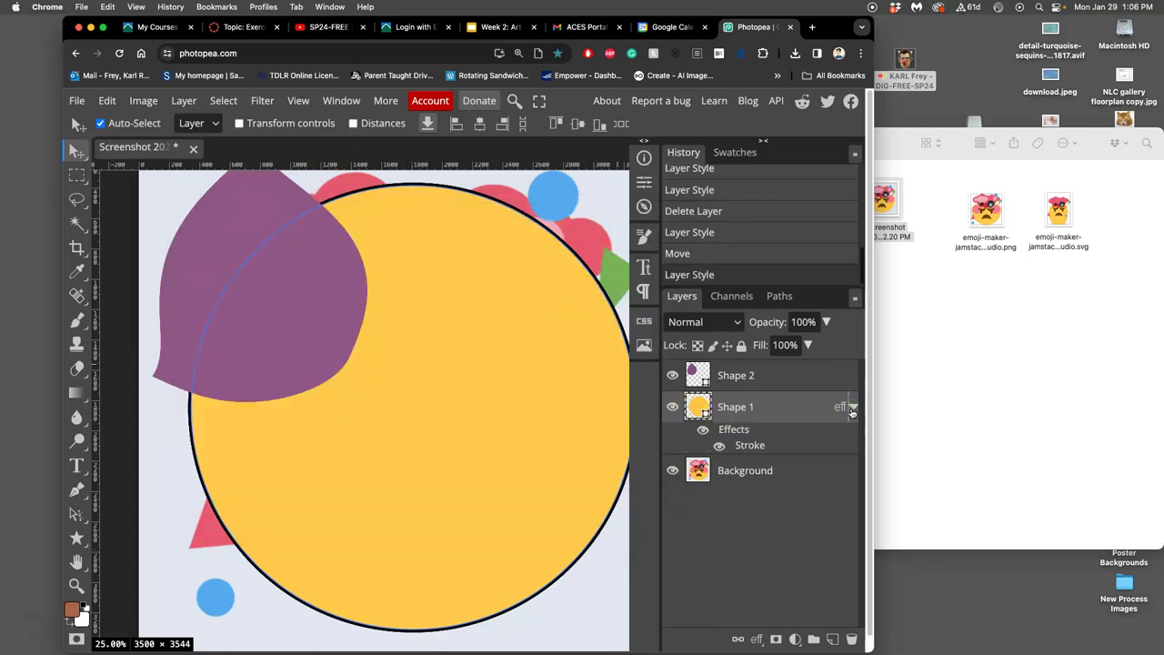
left_click(839, 408)
left_click(702, 429)
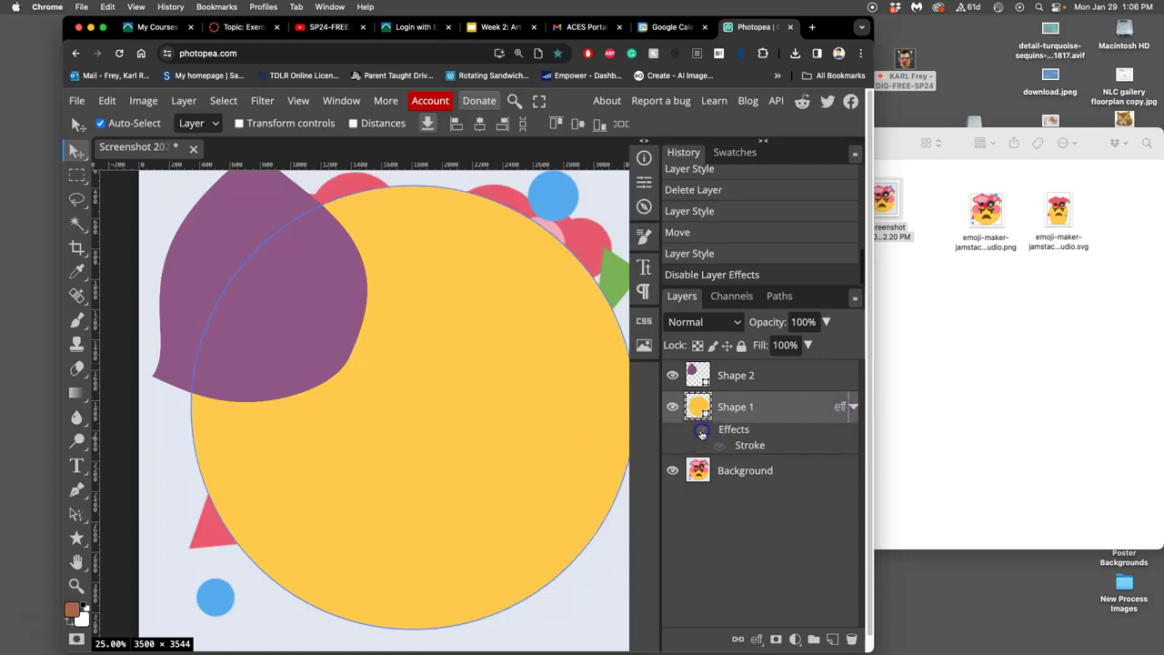
Step: Close the unsaved screenshot document, discarding its changes
left_click(164, 498)
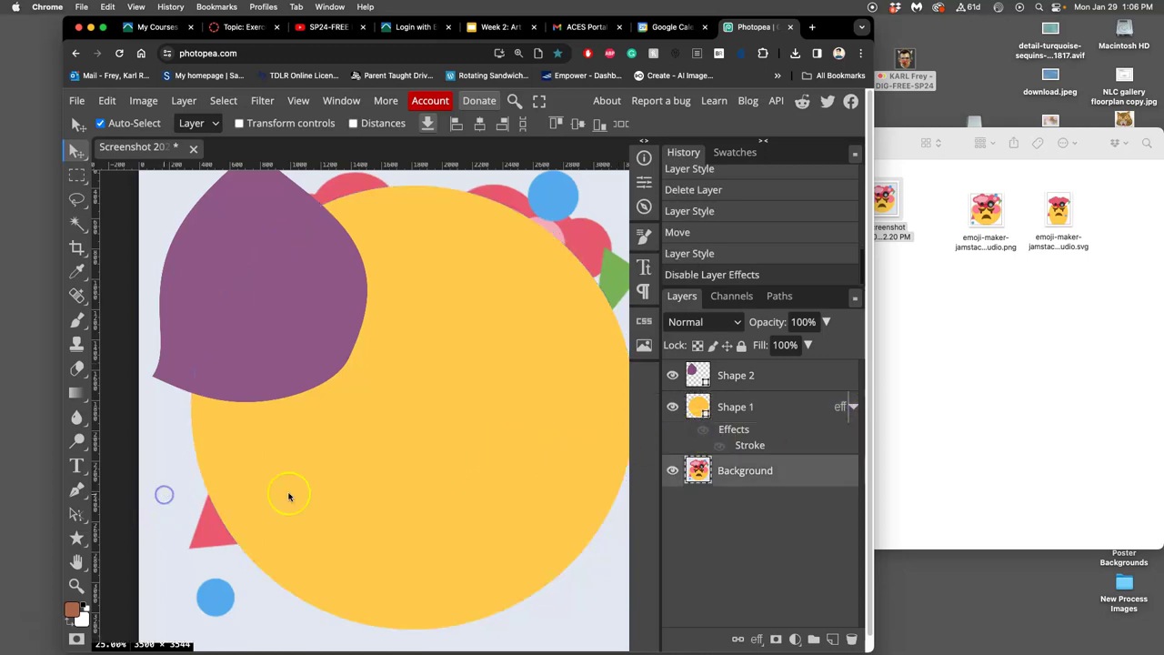
key("super+minus")
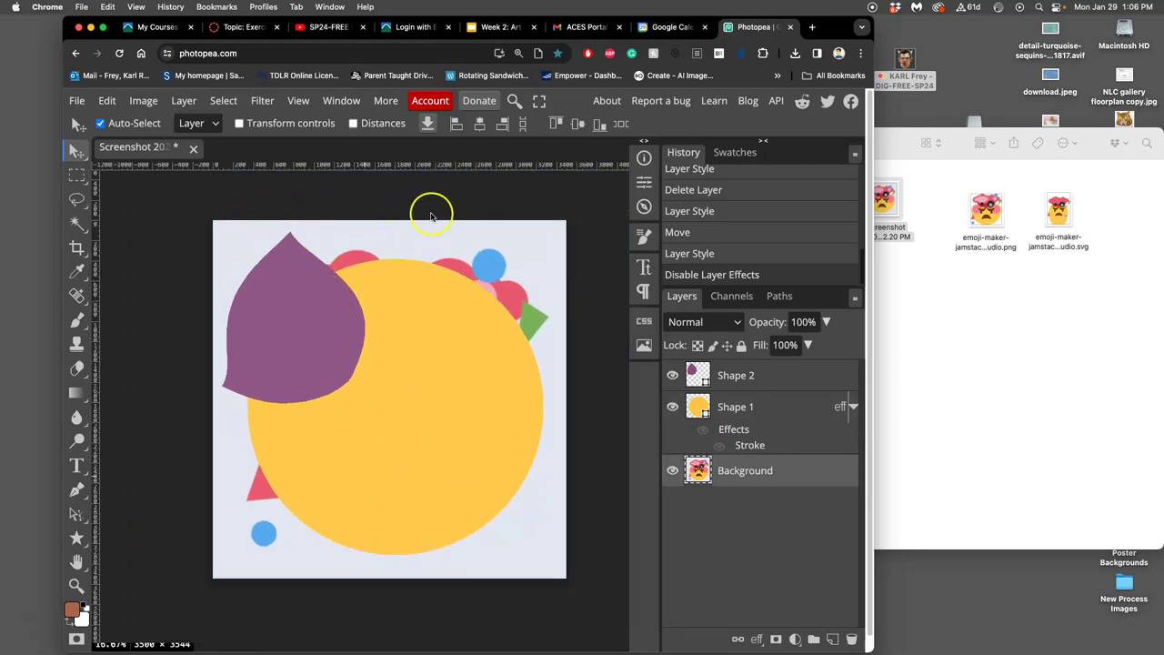
left_click(971, 285)
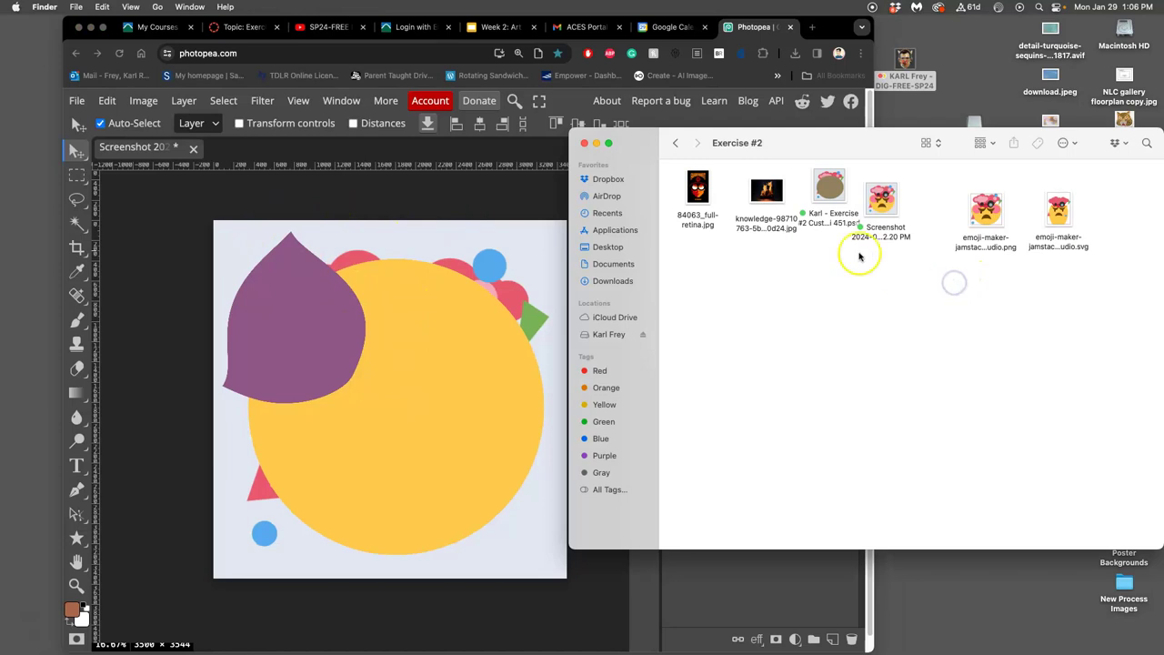
left_click(193, 148)
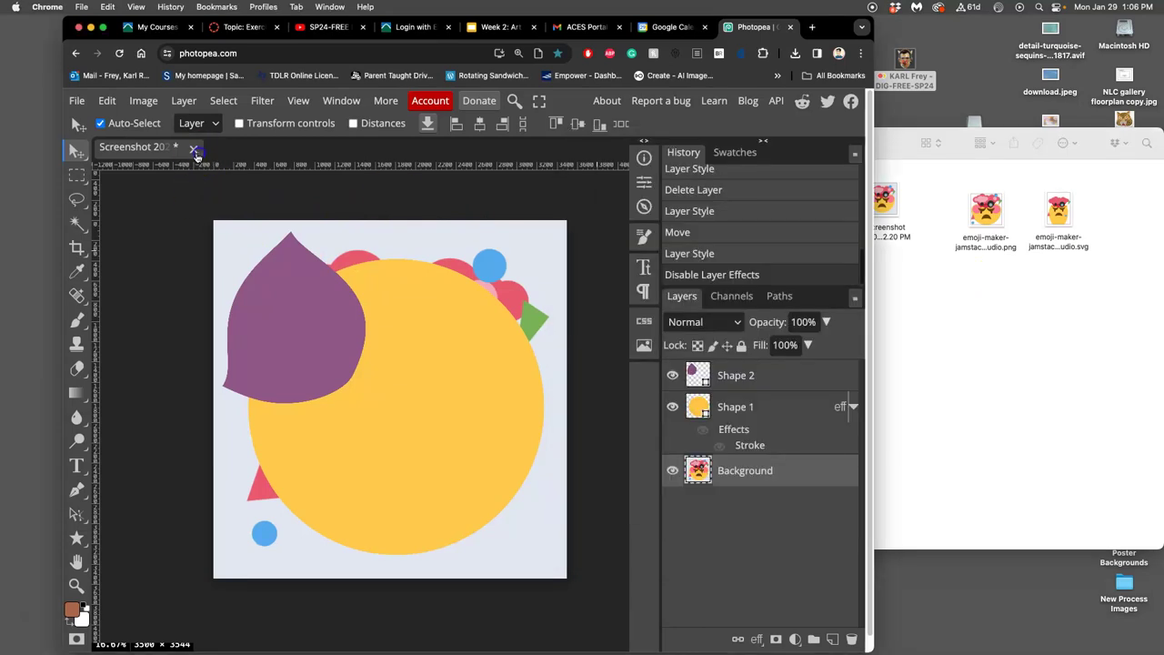
left_click(192, 147)
left_click(569, 142)
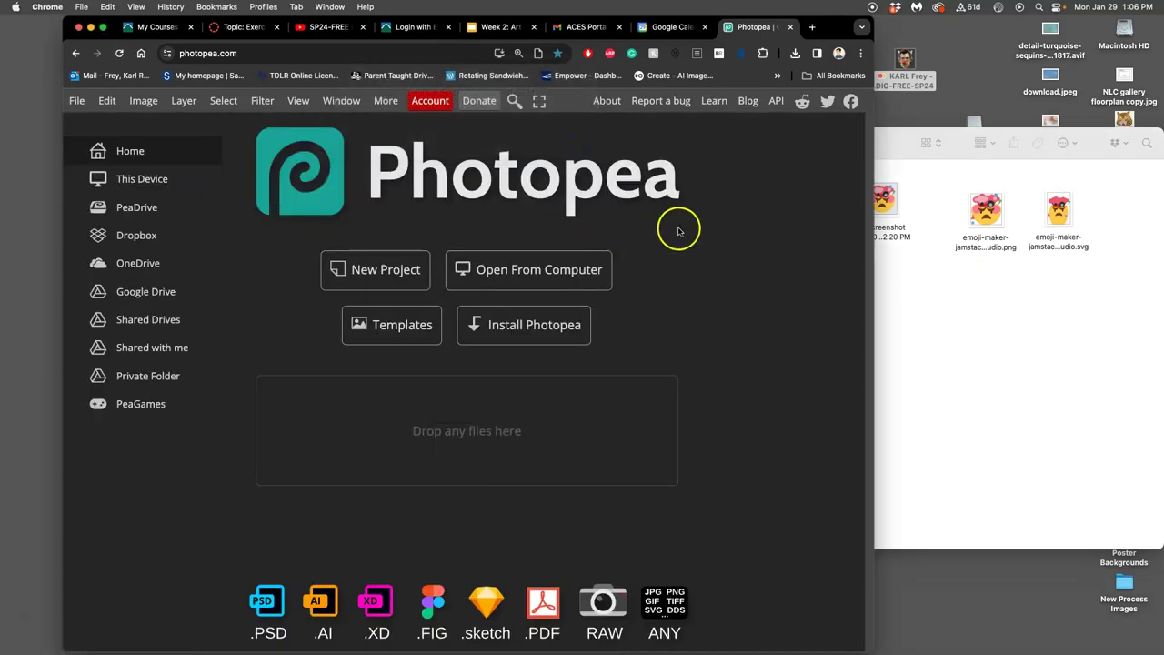
Step: Open the saved Exercise #2 .psd, leave its brown ellipse layer hidden, and return to the discussion page
left_click(918, 260)
left_click_drag(826, 191, 507, 442)
left_click(673, 375)
left_click(674, 377)
left_click(674, 377)
left_click(674, 376)
left_click(674, 377)
left_click(674, 376)
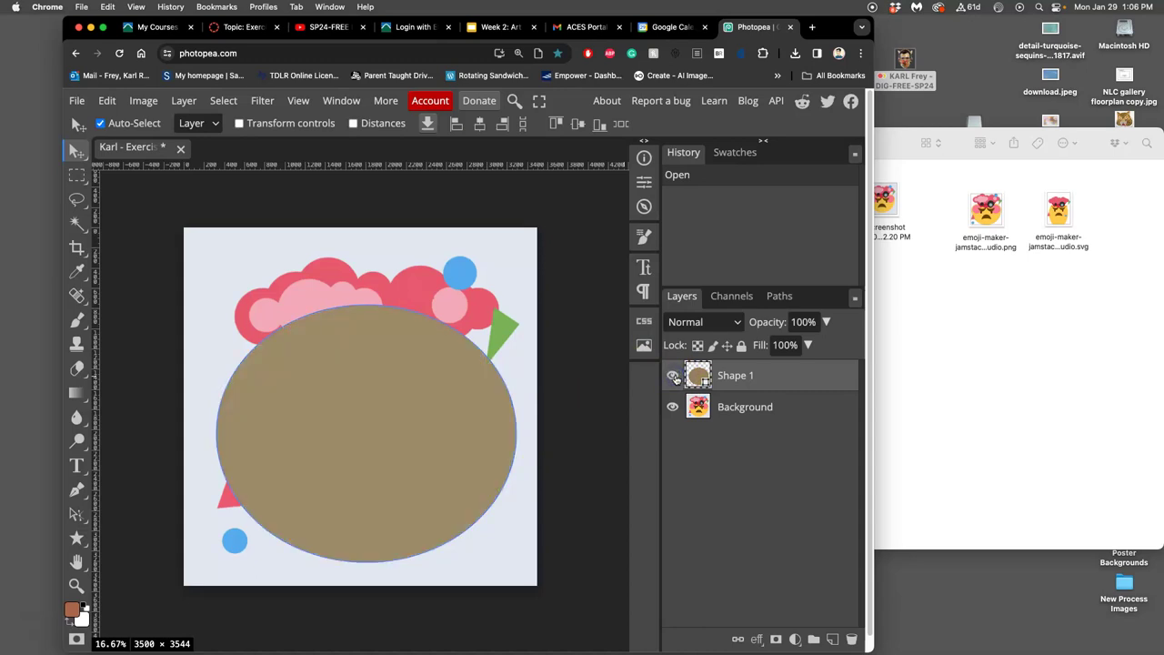
left_click(673, 377)
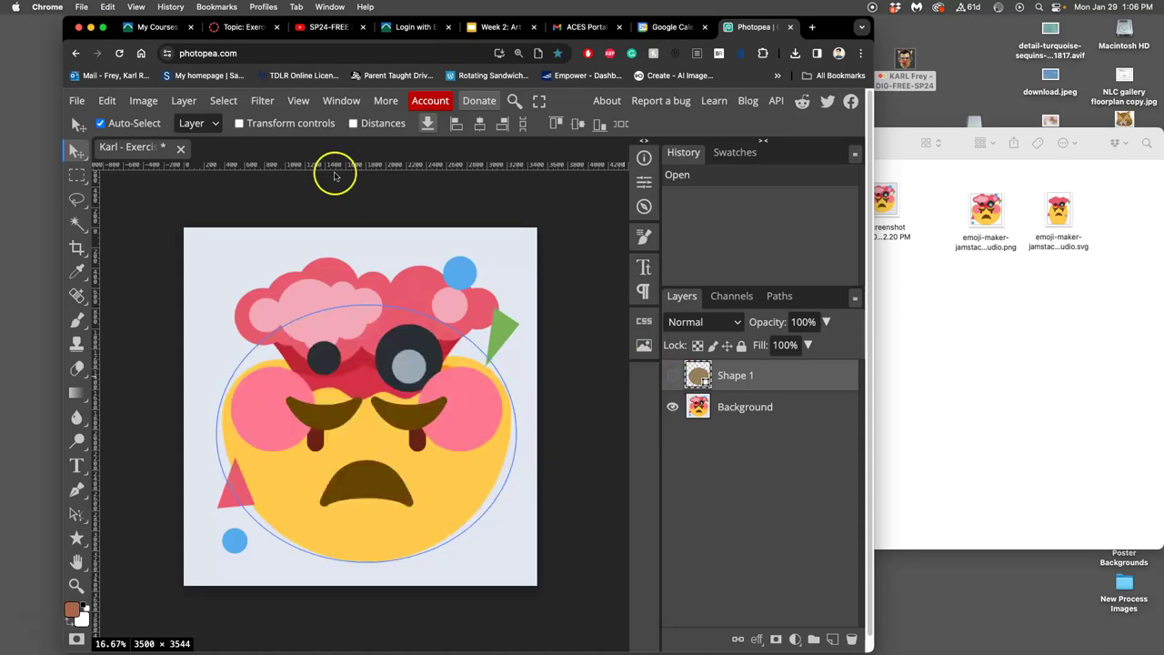
left_click(244, 28)
Step: Scroll through the Canvas discussion's example emoji posts, then bring the Exercise #2 folder forward
scroll(446, 408, "down", 20)
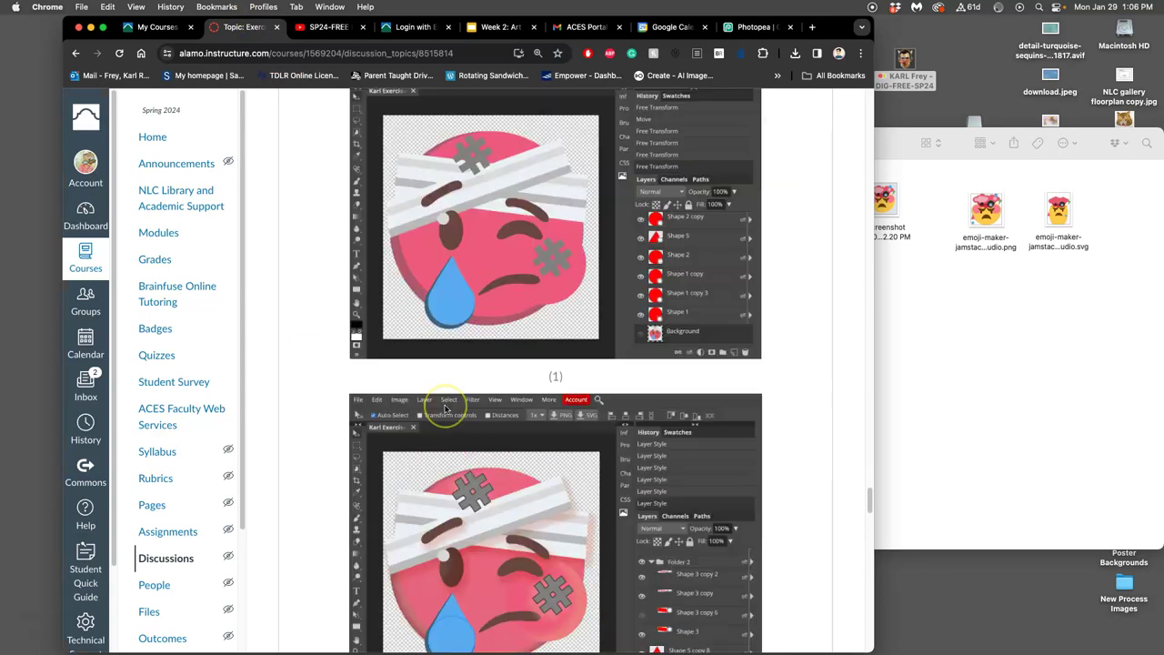
scroll(446, 408, "up", 10)
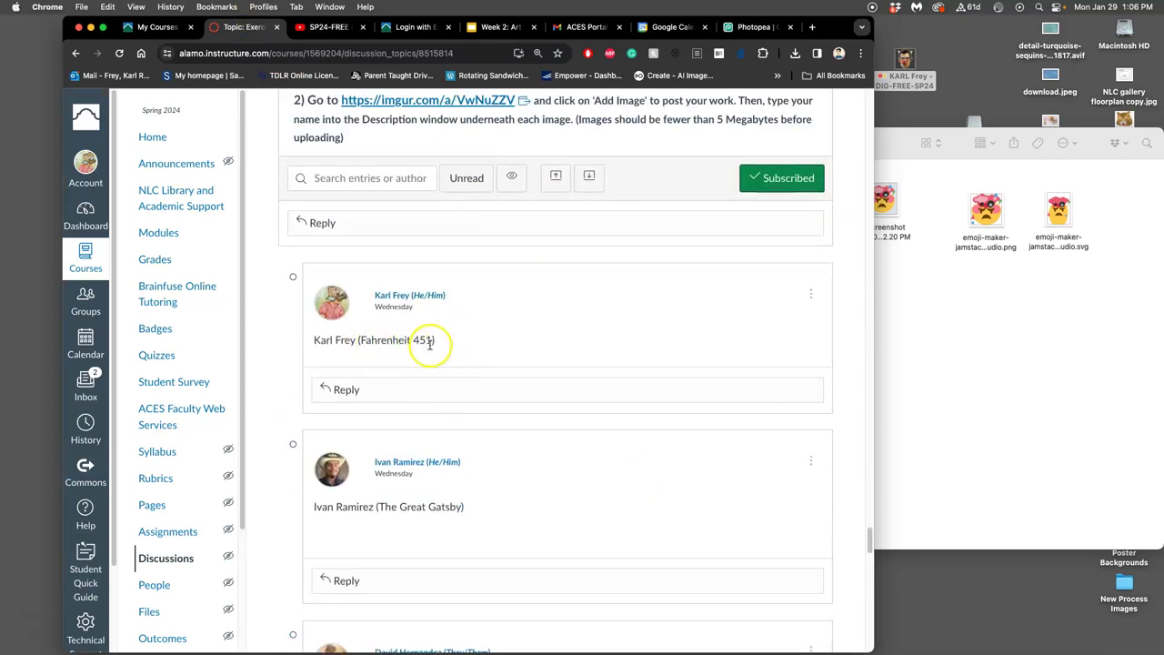
scroll(430, 350, "up", 10)
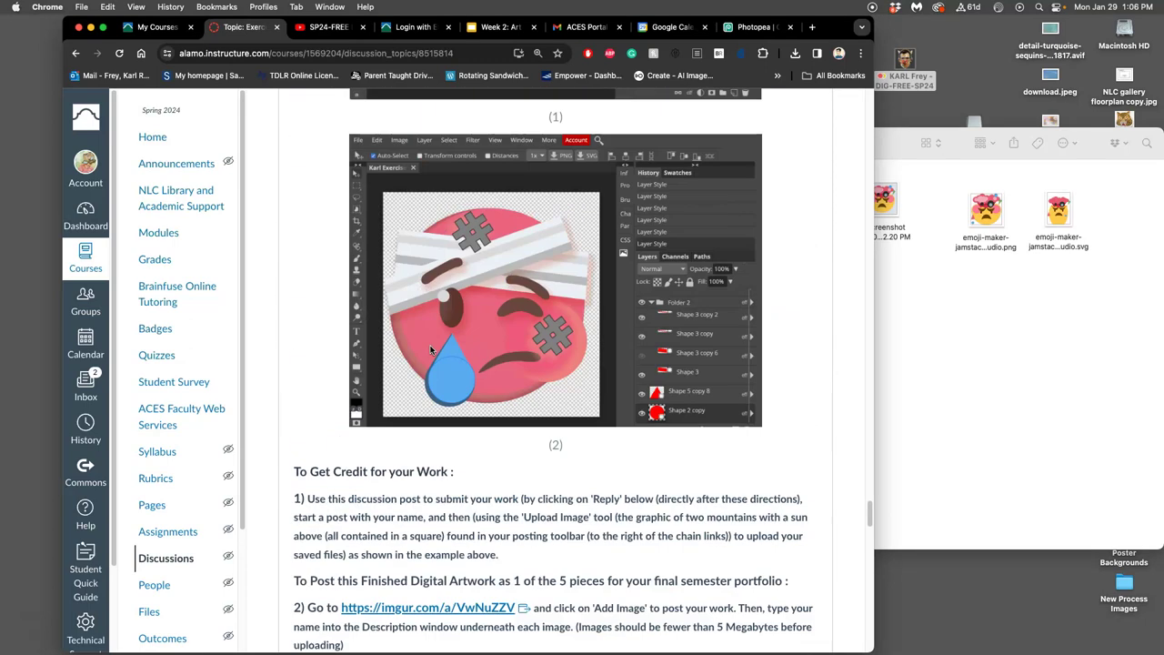
left_click(994, 295)
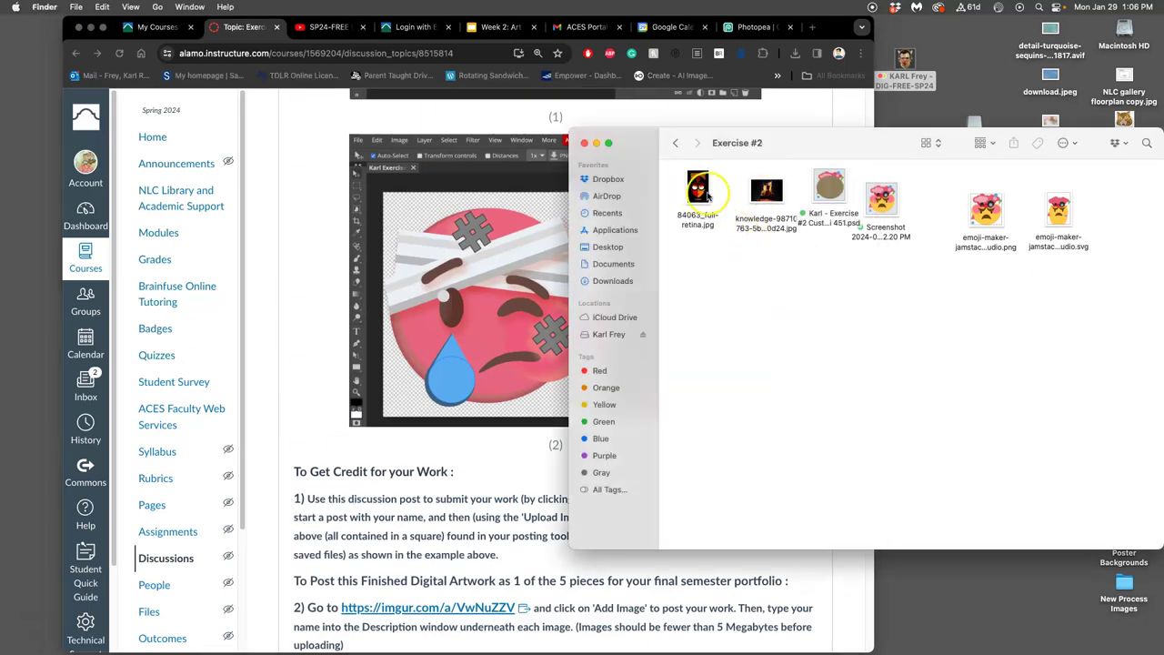
left_click(767, 193)
double_click(766, 193)
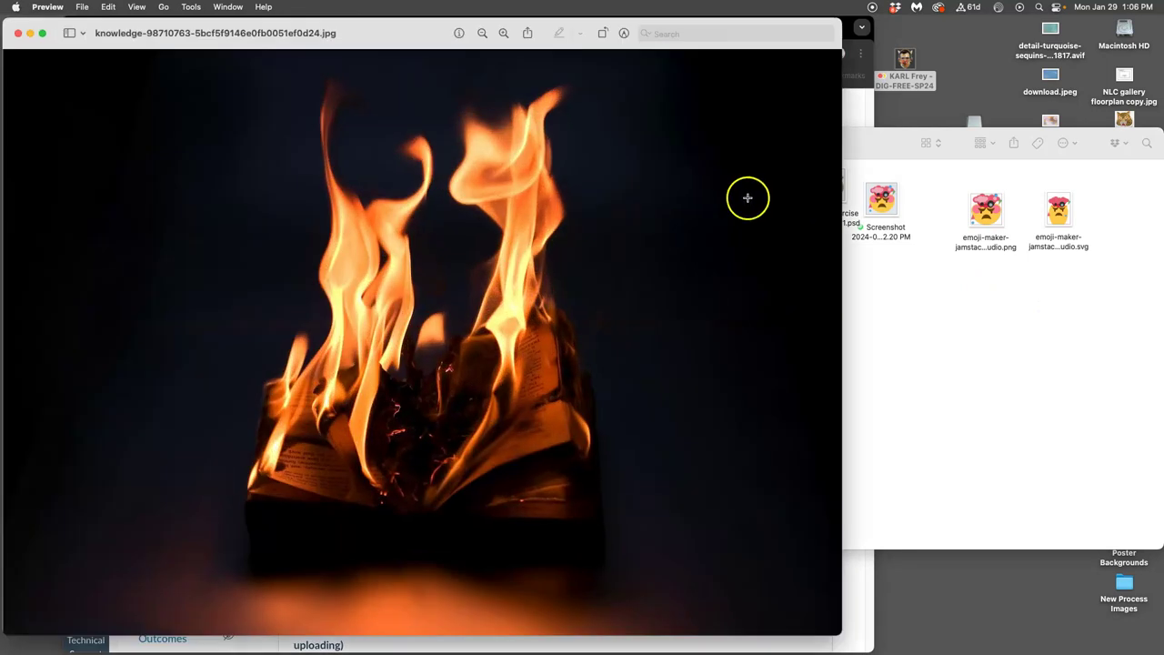
left_click(895, 296)
double_click(709, 208)
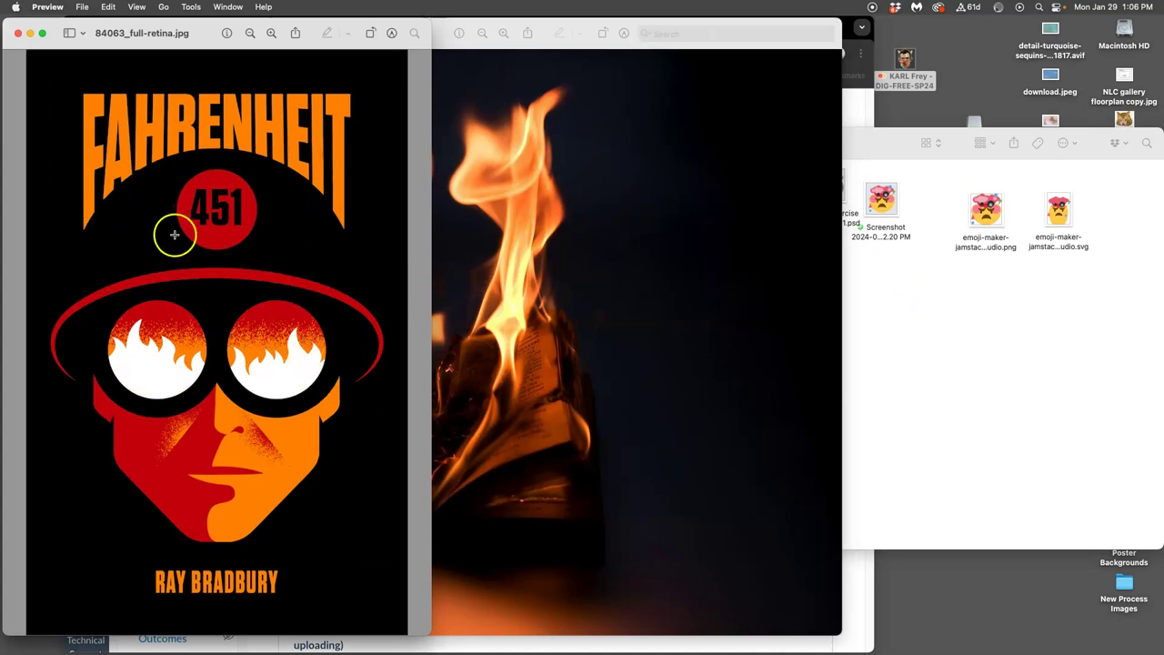
left_click(18, 34)
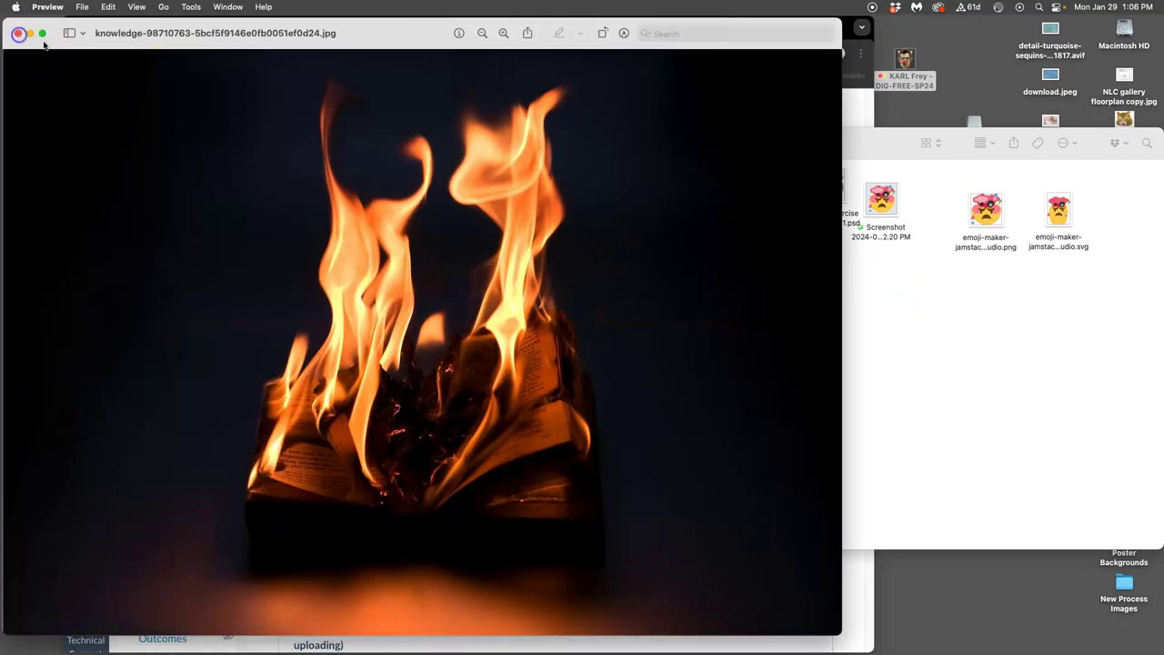
left_click(20, 33)
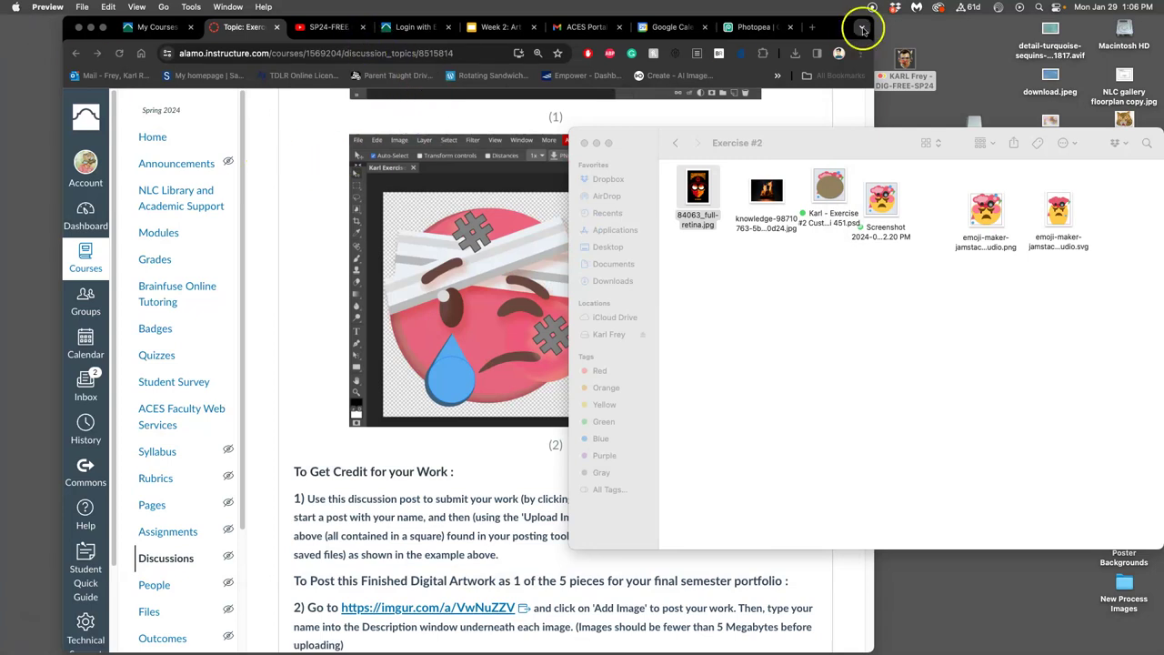
Step: Return to the Photopea project, nudge the grey circle over the right eye, and reshow Shape 1's ellipse
left_click_drag(873, 20, 886, 69)
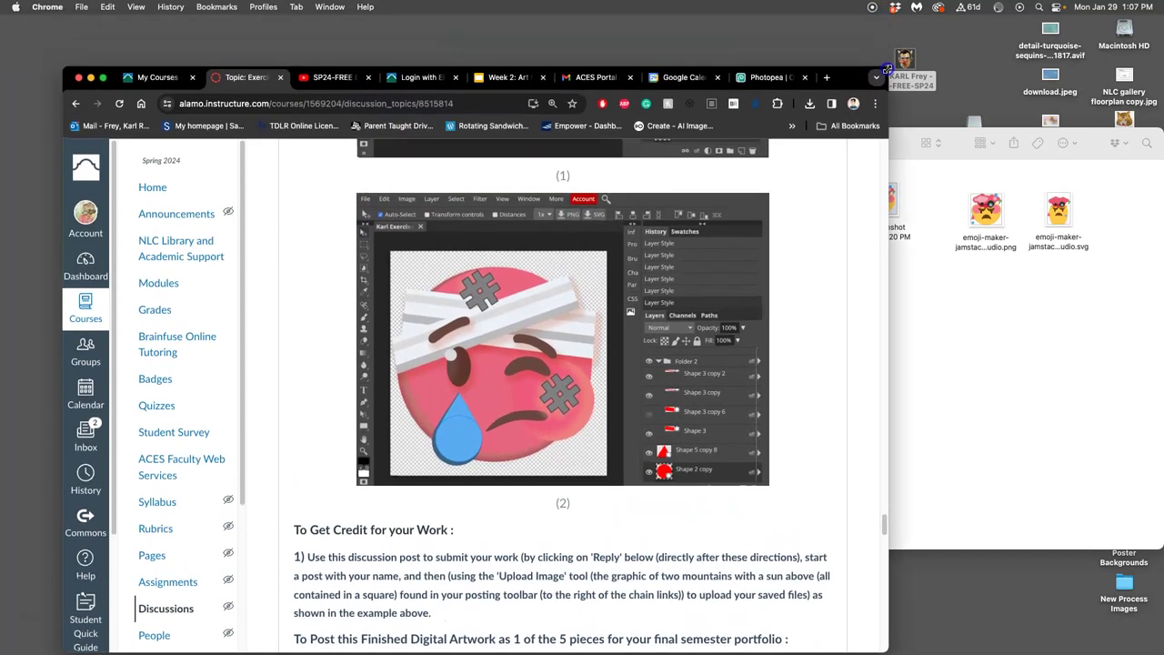
left_click(771, 77)
mouse_move(409, 389)
left_mouse_down()
mouse_move(409, 424)
mouse_move(327, 335)
mouse_move(406, 380)
left_mouse_up()
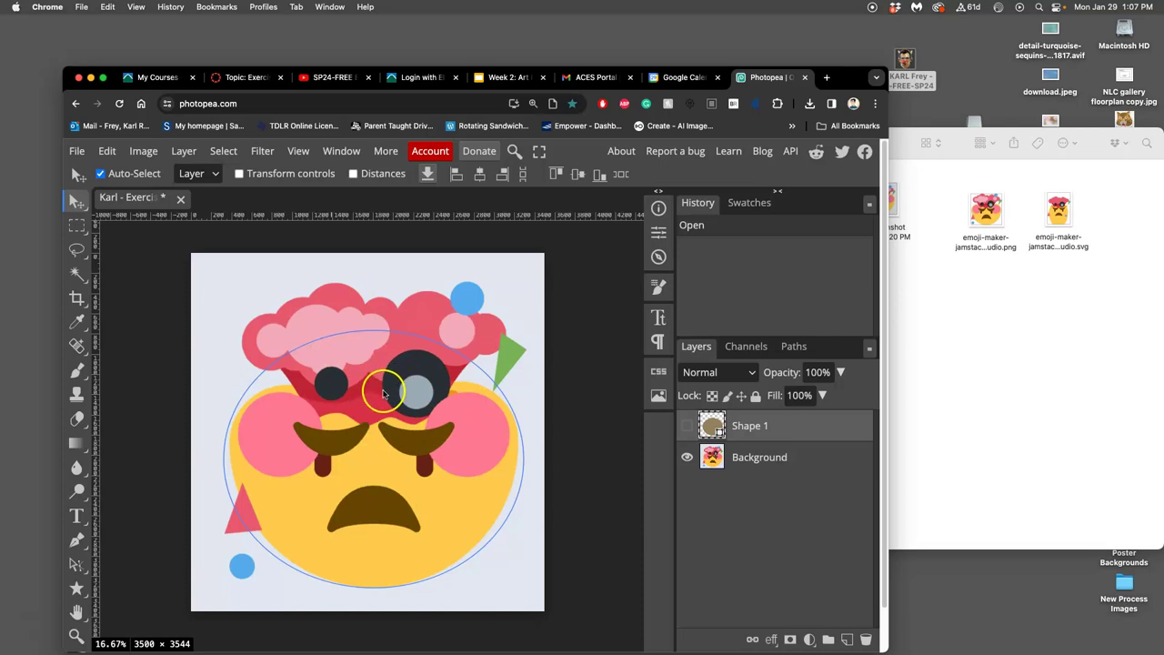
left_click_drag(844, 77, 843, 61)
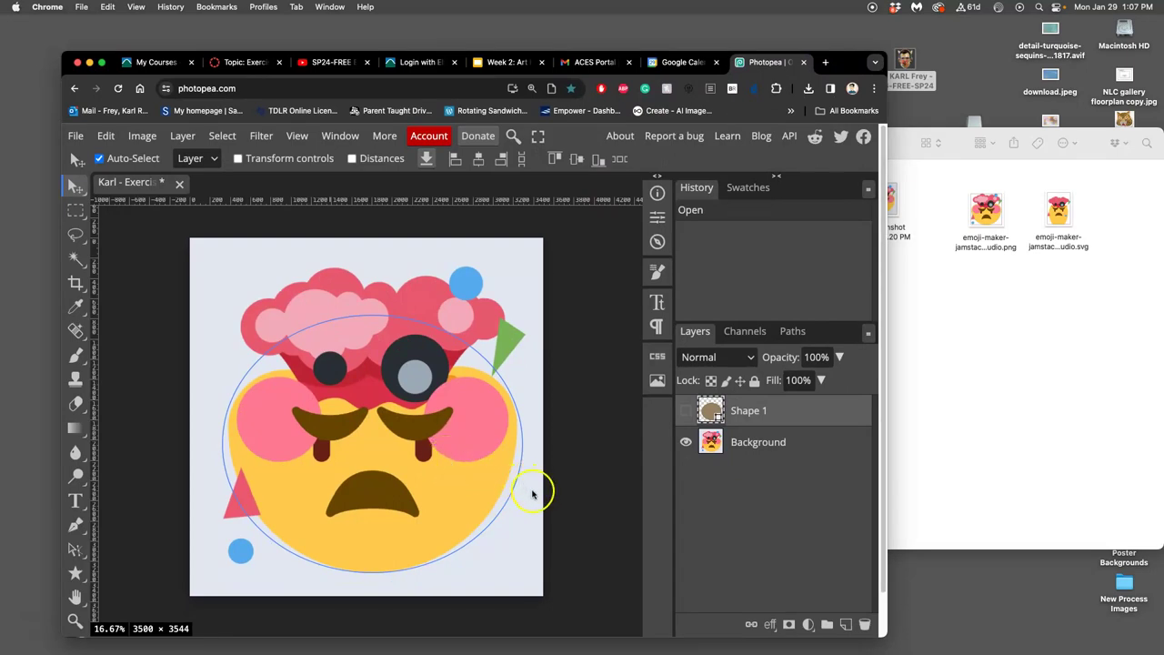
left_click(686, 410)
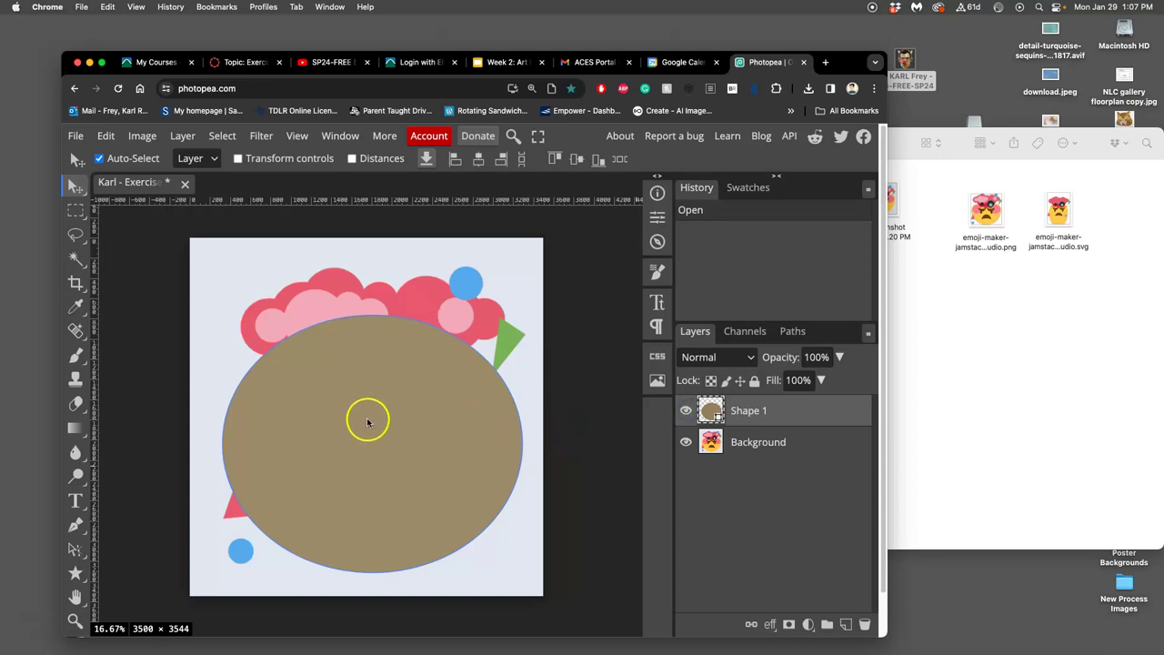
Step: Free-transform the brown ellipse into a near-circle about 95% wide and 107.5% tall over the face
key("ctrl+t")
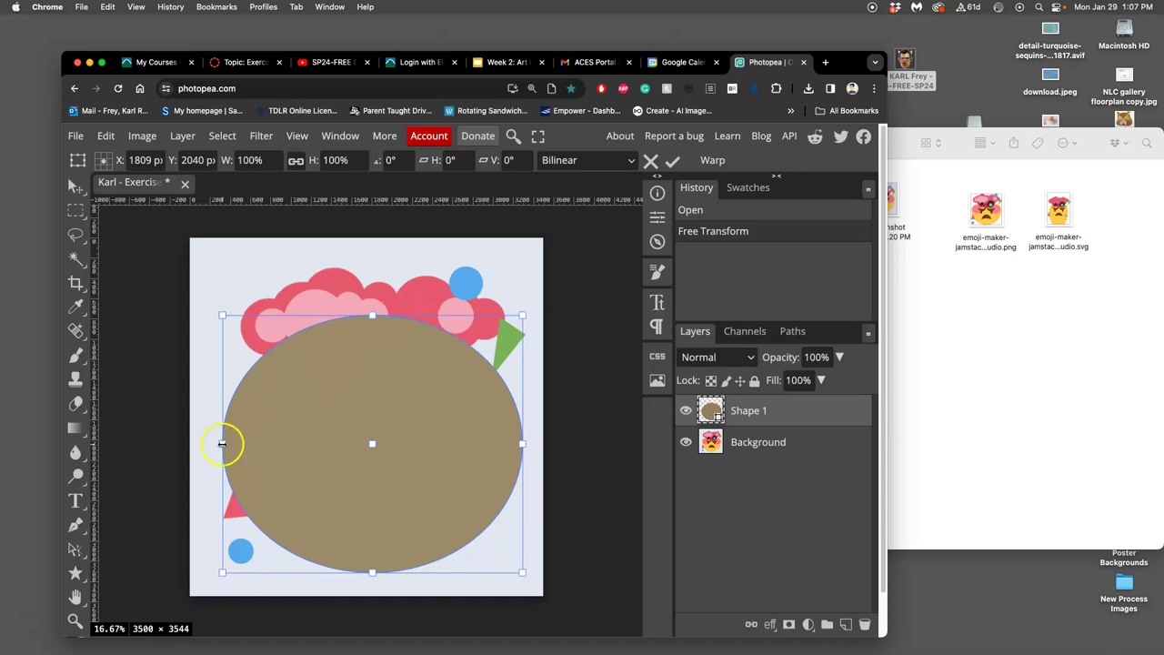
left_click_drag(222, 444, 281, 452)
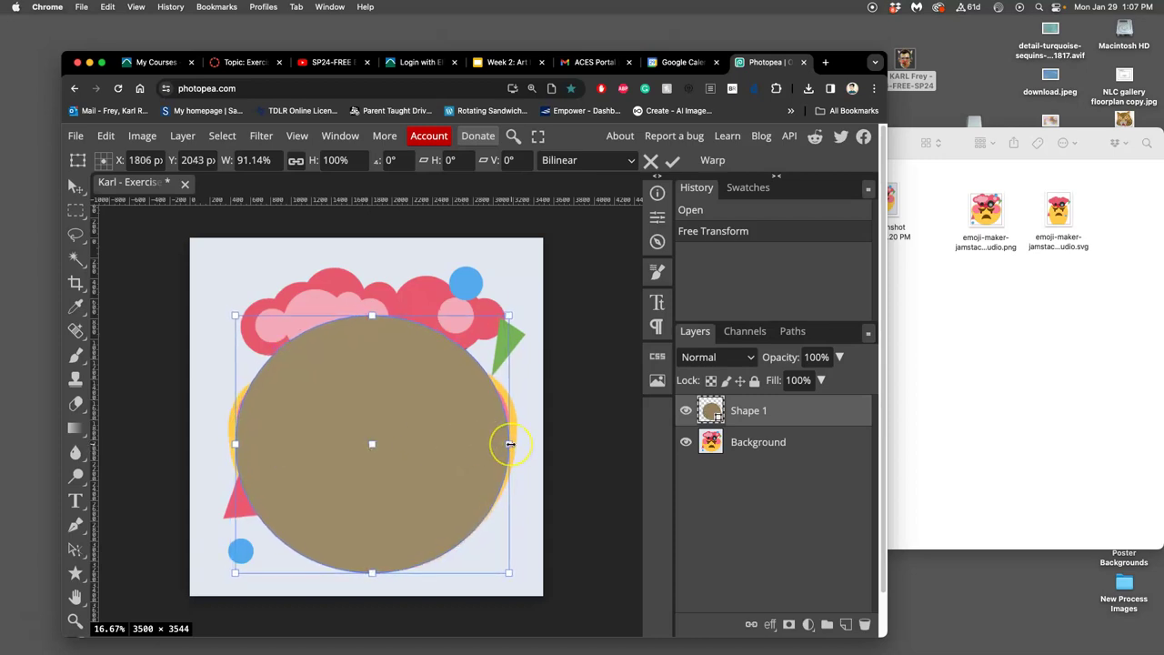
left_click_drag(510, 444, 515, 444)
left_click_drag(380, 317, 379, 295)
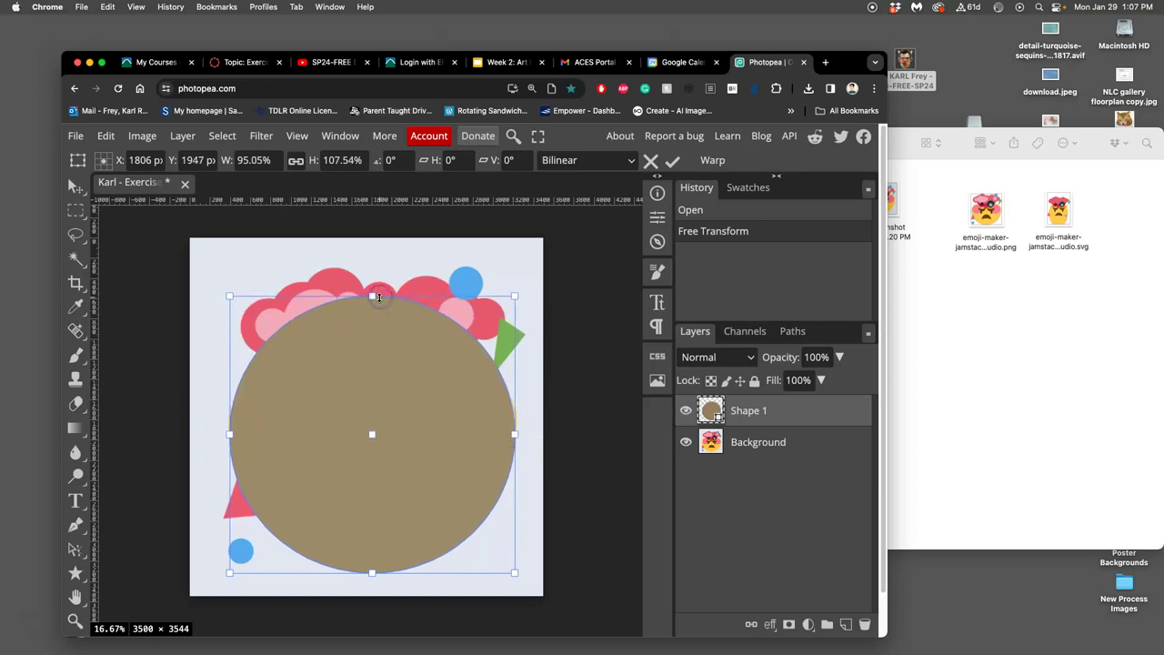
double_click(368, 321)
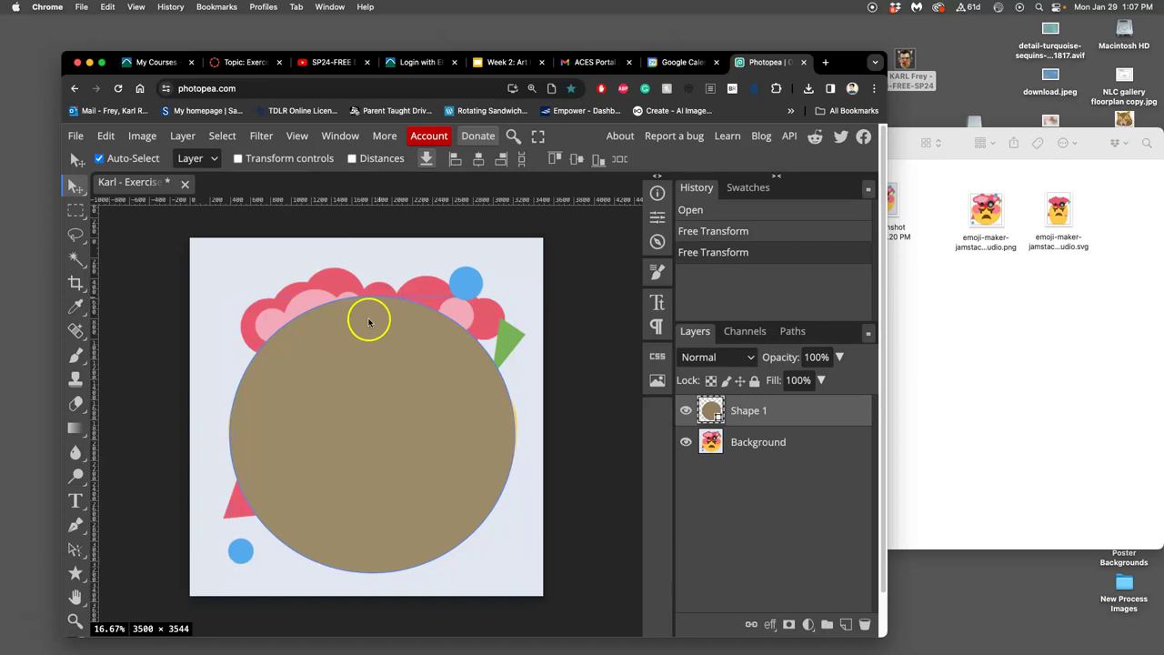
Step: Try orange, brown and tan fills for the Shape 1 circle, applying a light tan
double_click(714, 411)
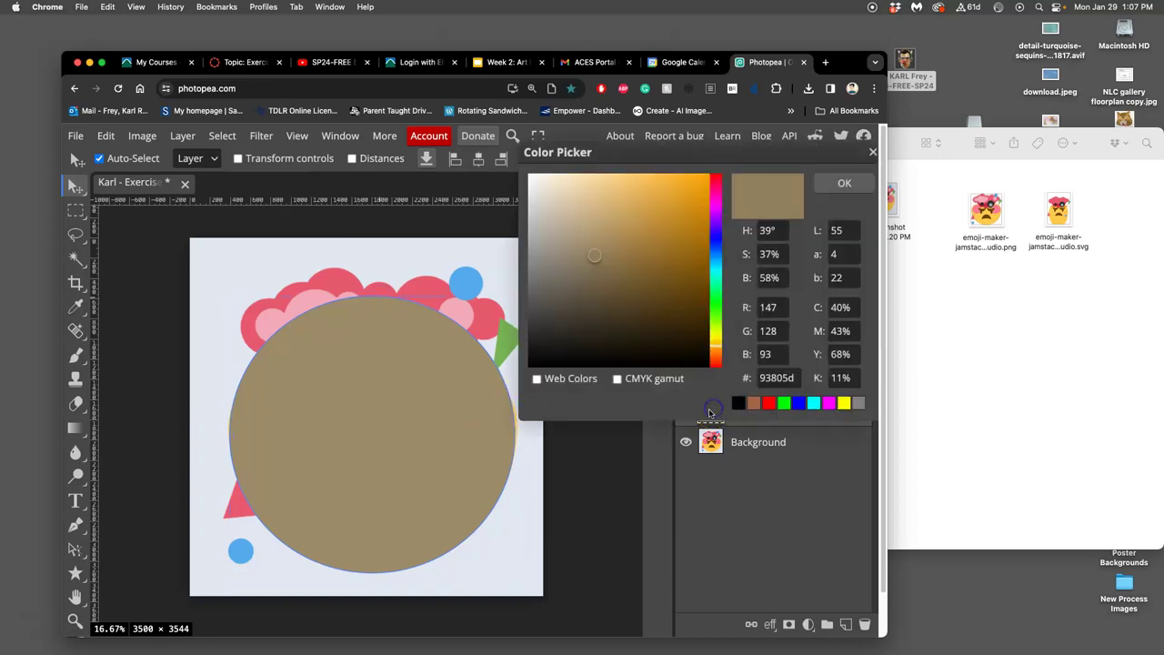
left_click(686, 188)
left_click(629, 204)
left_click(636, 254)
left_click(678, 304)
left_click(615, 214)
mouse_move(615, 211)
left_mouse_down()
mouse_move(634, 206)
mouse_move(619, 205)
left_mouse_up()
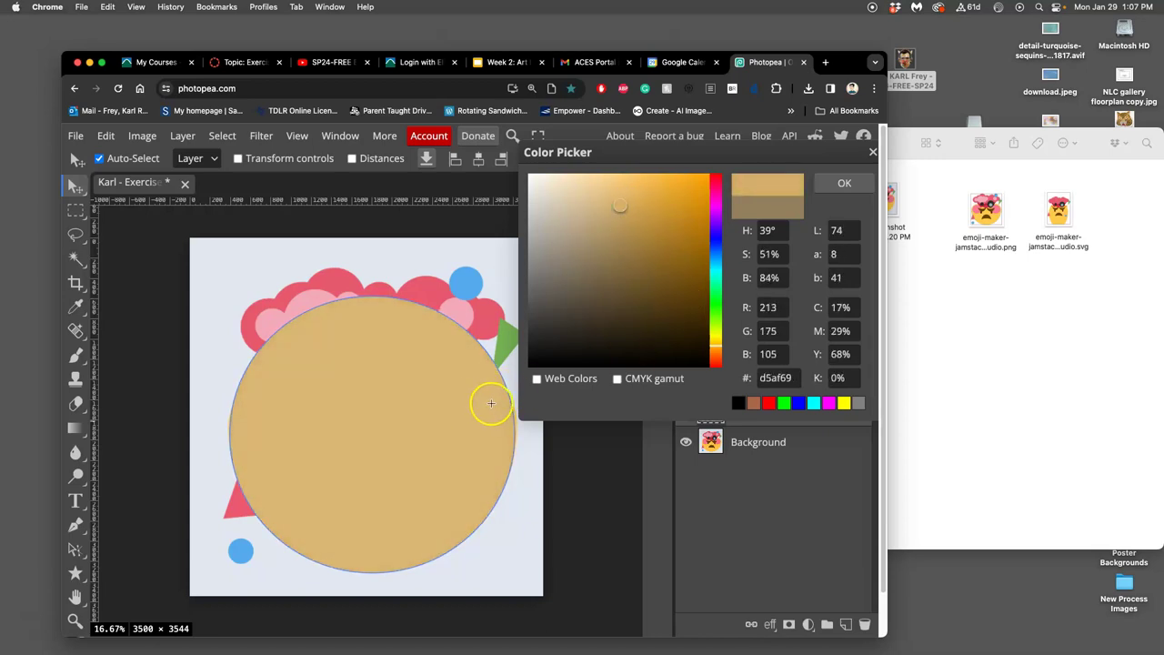
left_click(823, 188)
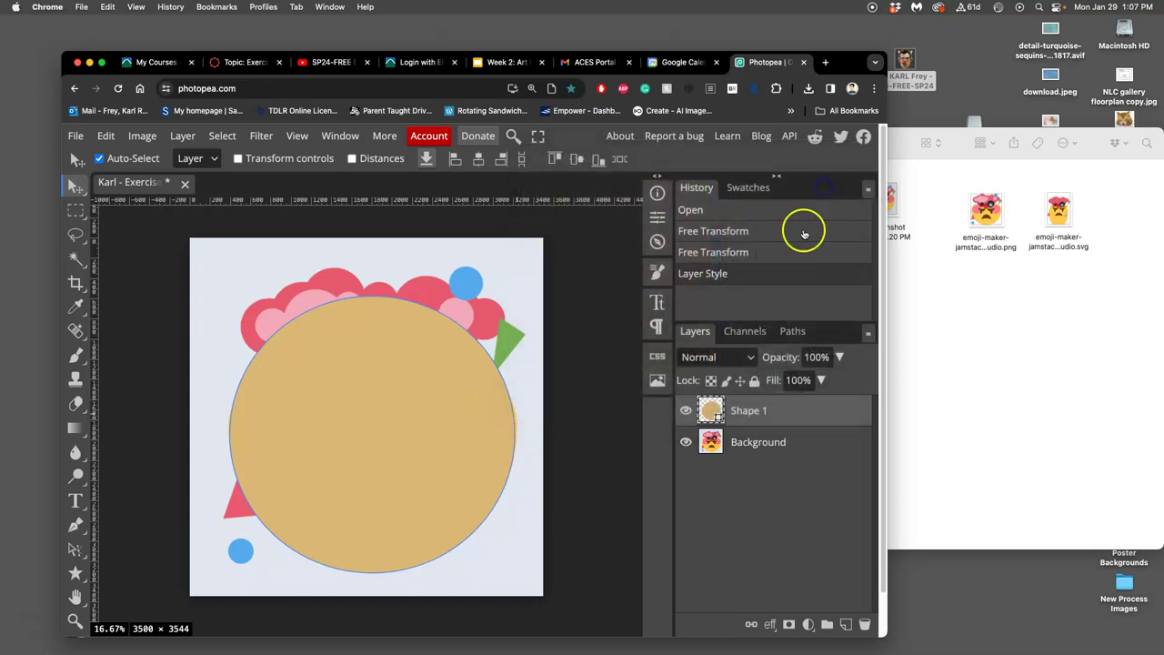
Step: Sample colours from the emoji and settle on a muted tan-yellow fill (#e2bd6d)
double_click(710, 409)
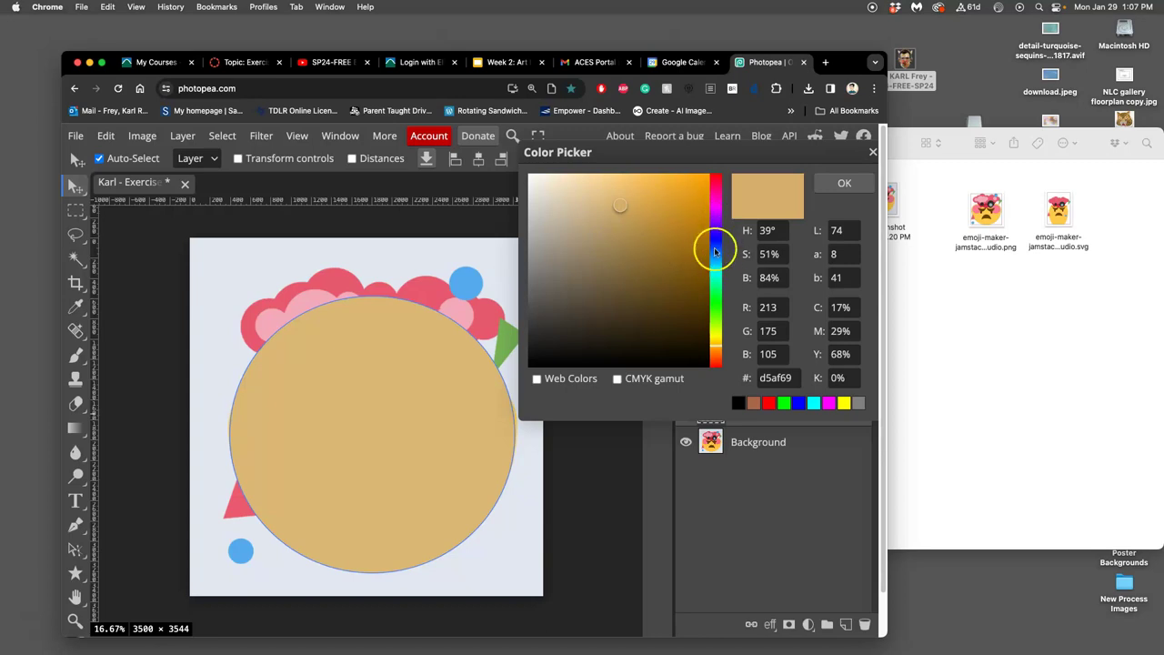
left_click(490, 317)
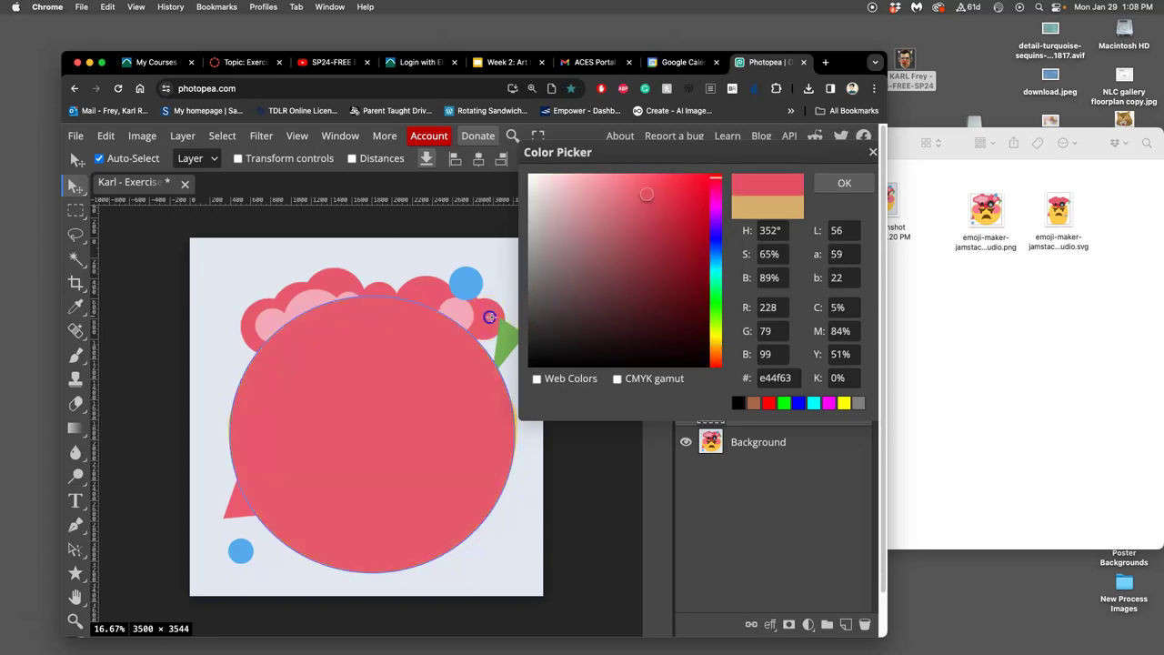
left_click(516, 423)
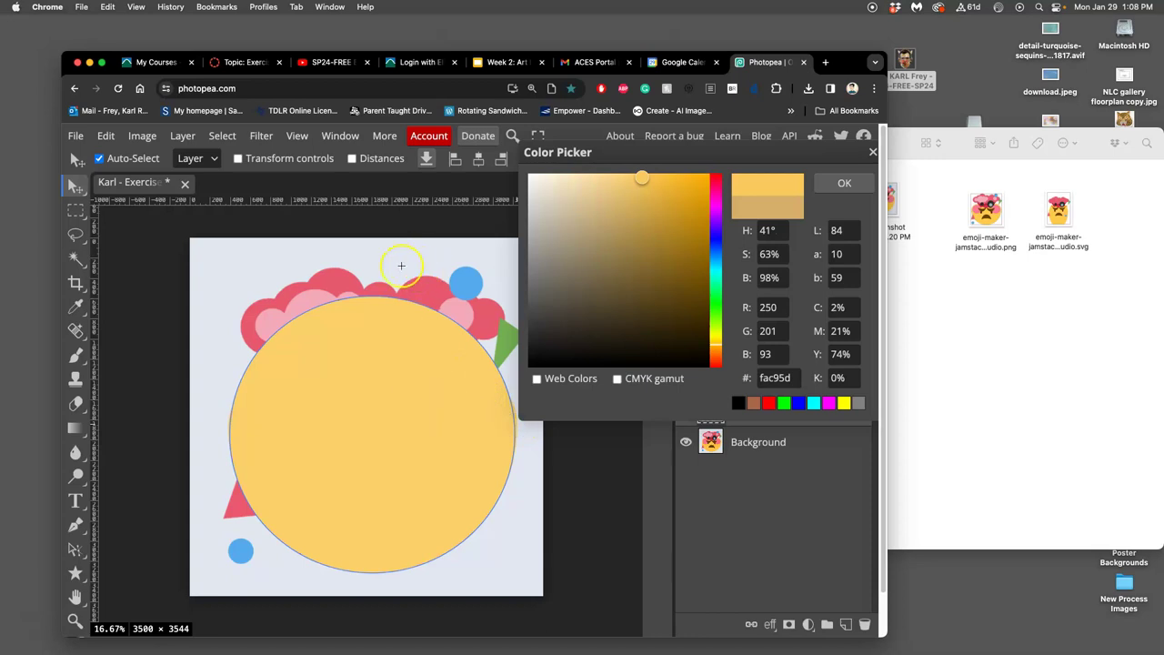
left_click(314, 296)
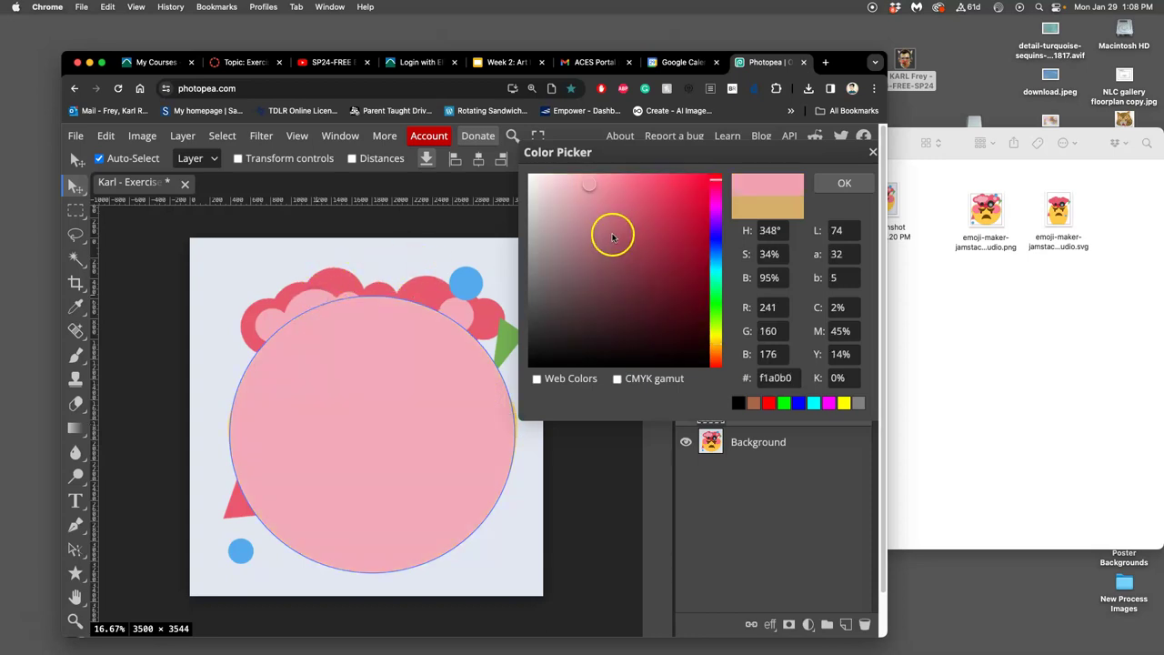
left_click(337, 277)
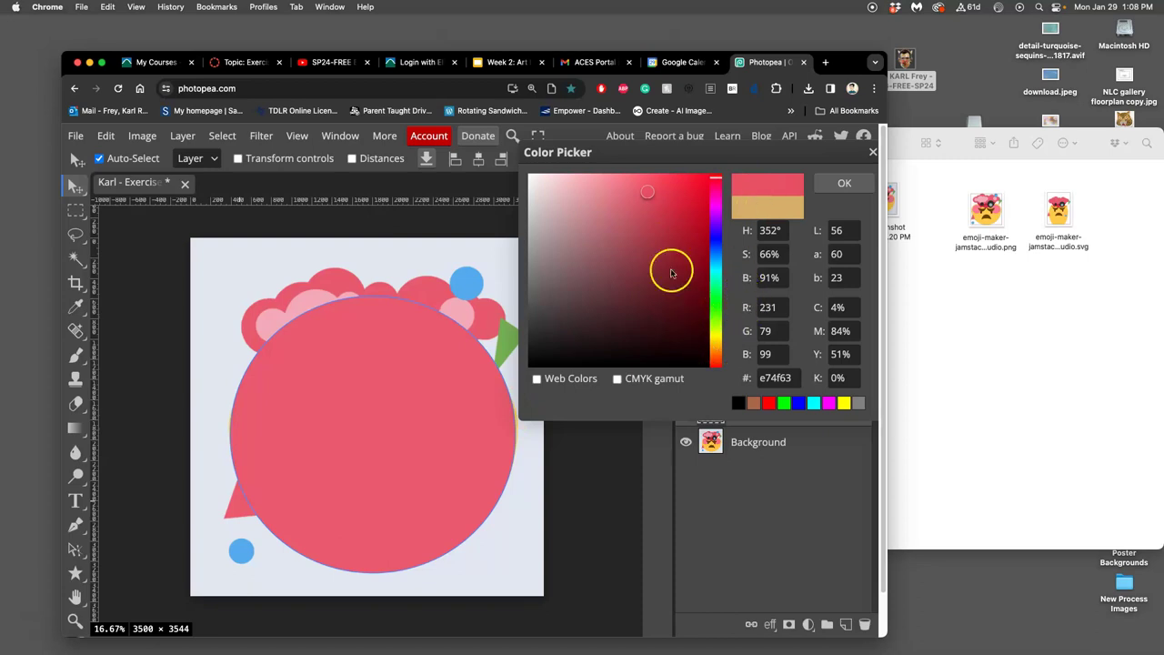
left_click(509, 418)
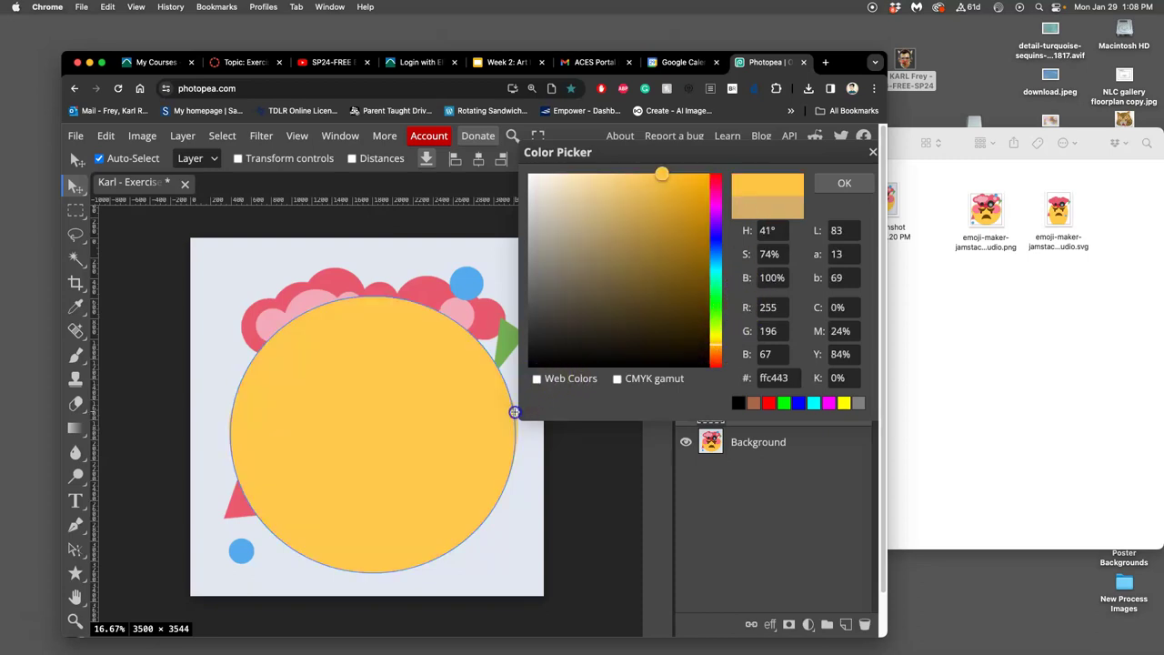
left_click(619, 181)
left_click_drag(619, 180, 623, 193)
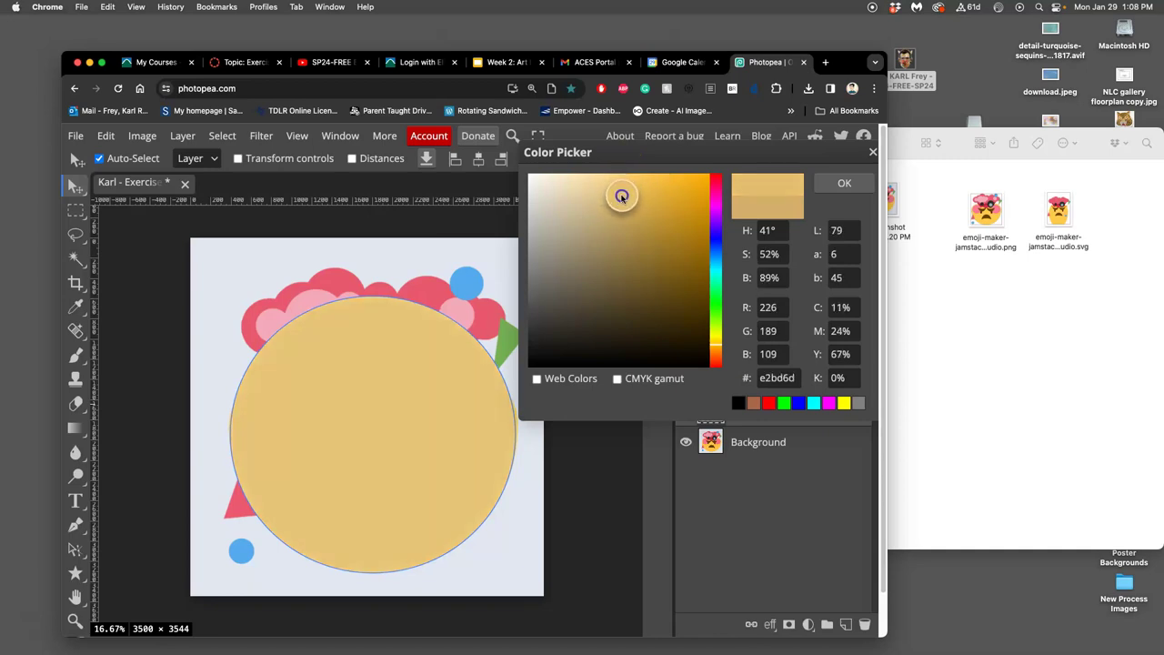
left_click(845, 182)
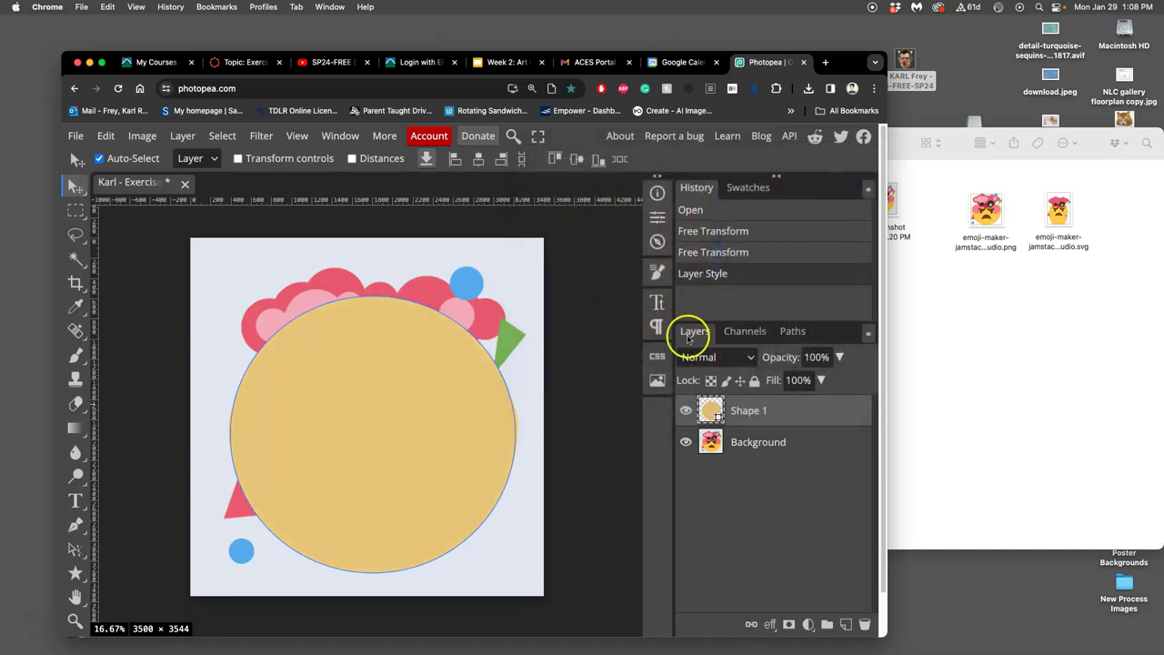
left_click(686, 410)
left_click(685, 410)
left_click(685, 410)
left_click(686, 410)
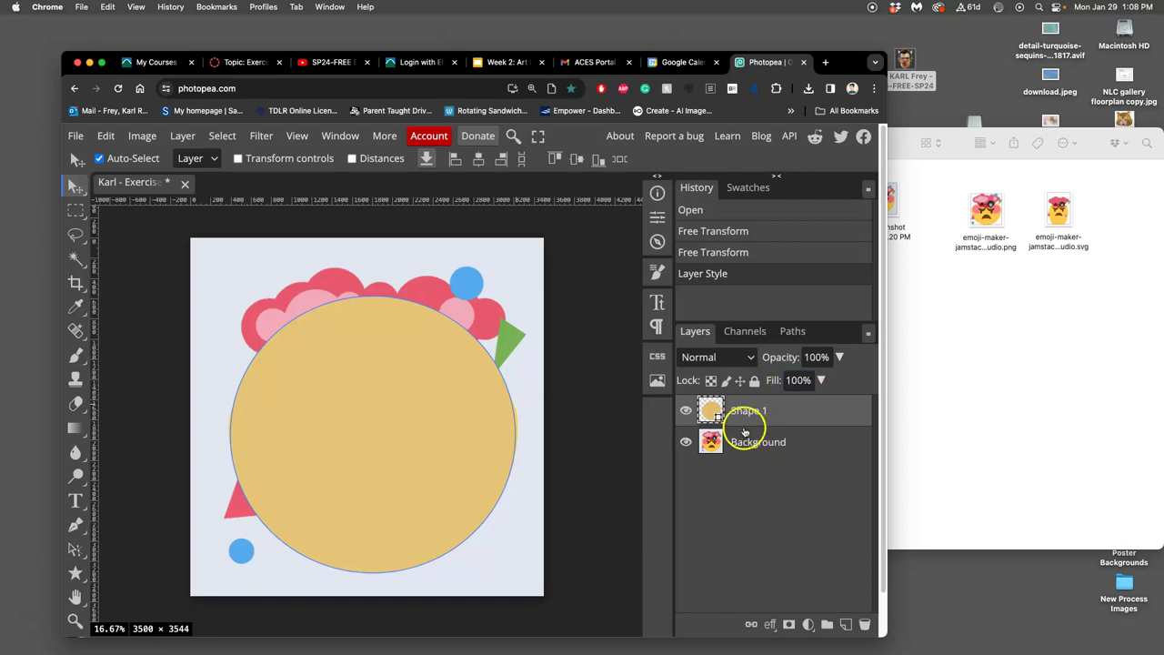
left_click(686, 411)
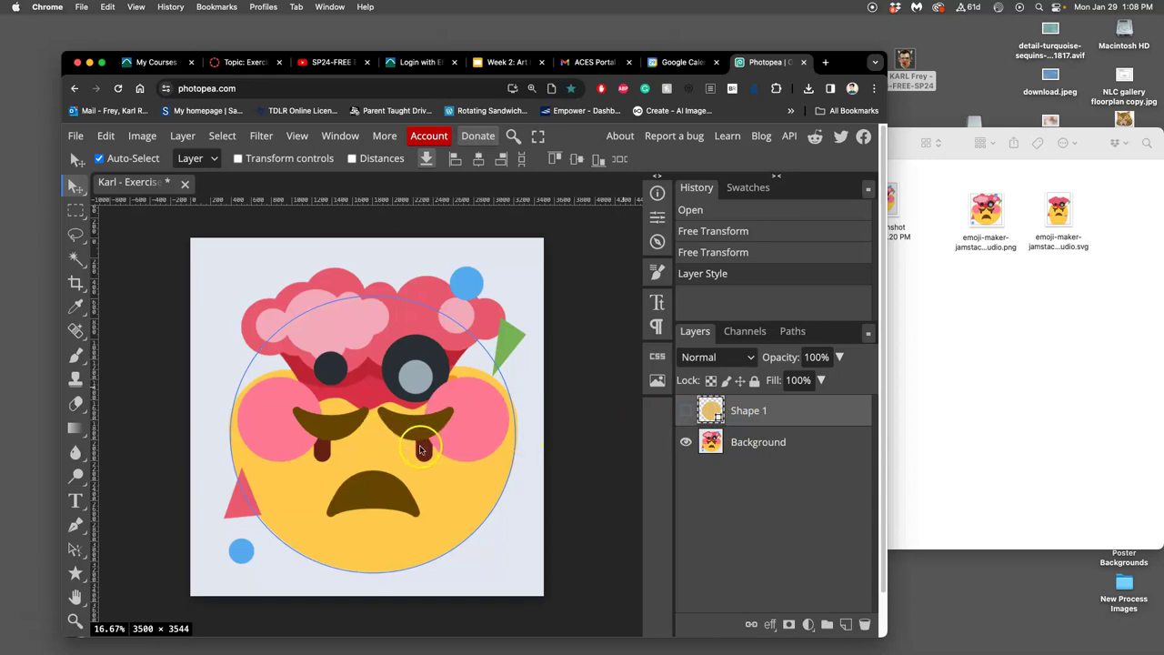
left_click(687, 411)
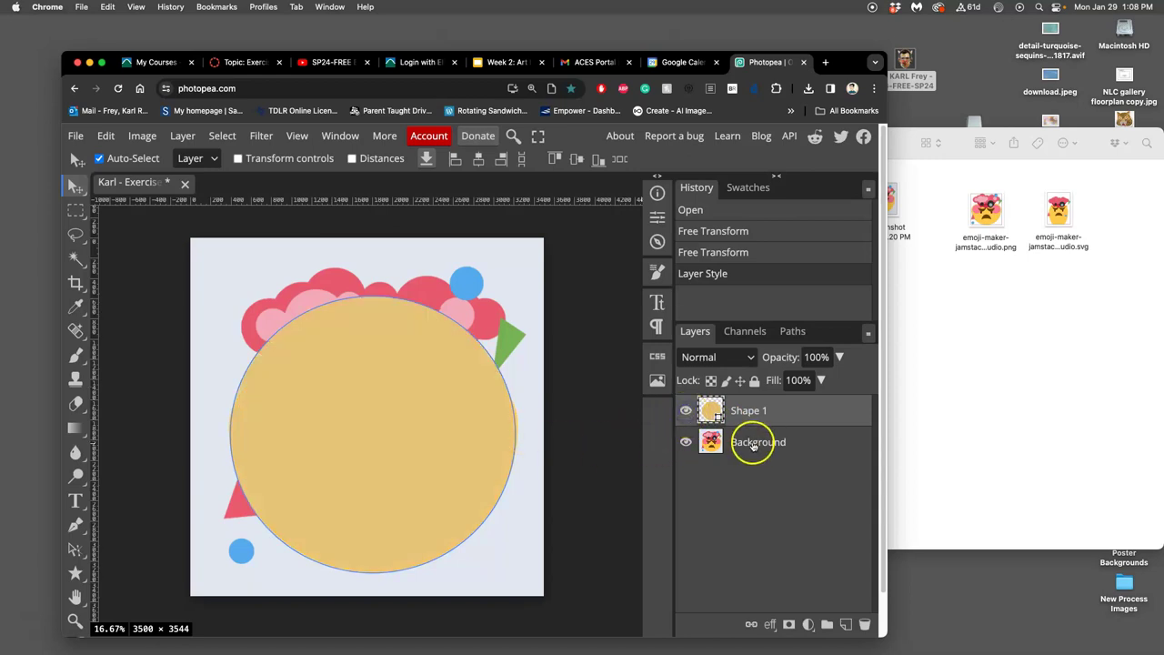
left_click(753, 444)
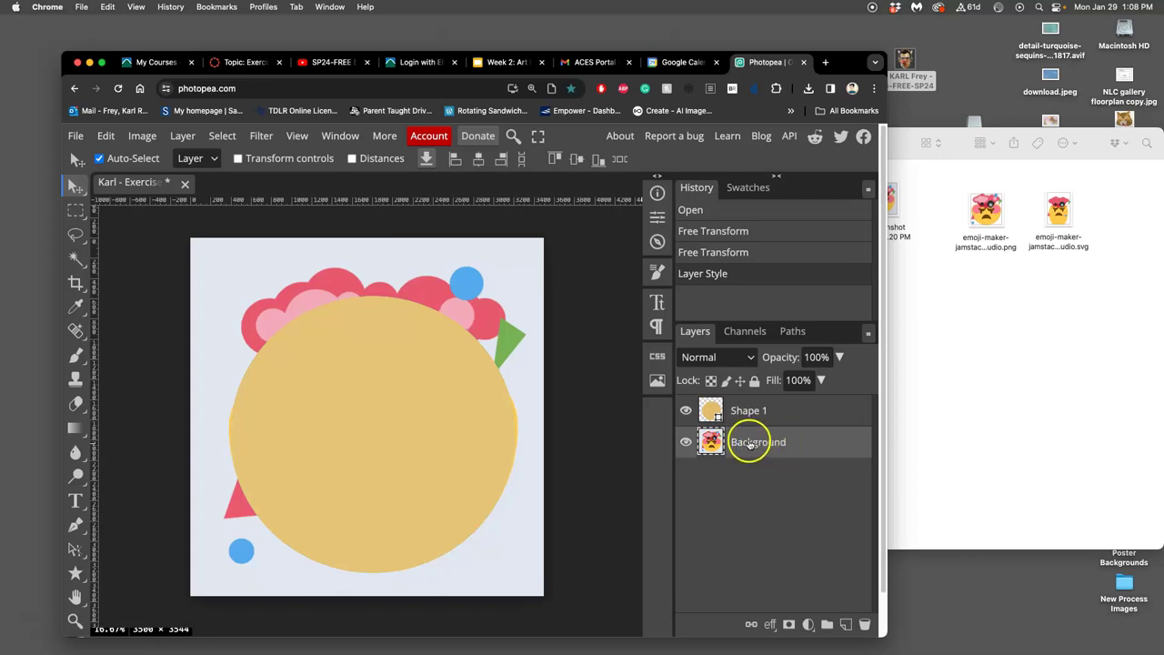
Step: Confirm Image Size at 10 × 10.13 inches and 350 DPI, keeping 3500 × 3544 pixels
left_click(823, 443)
left_click(143, 135)
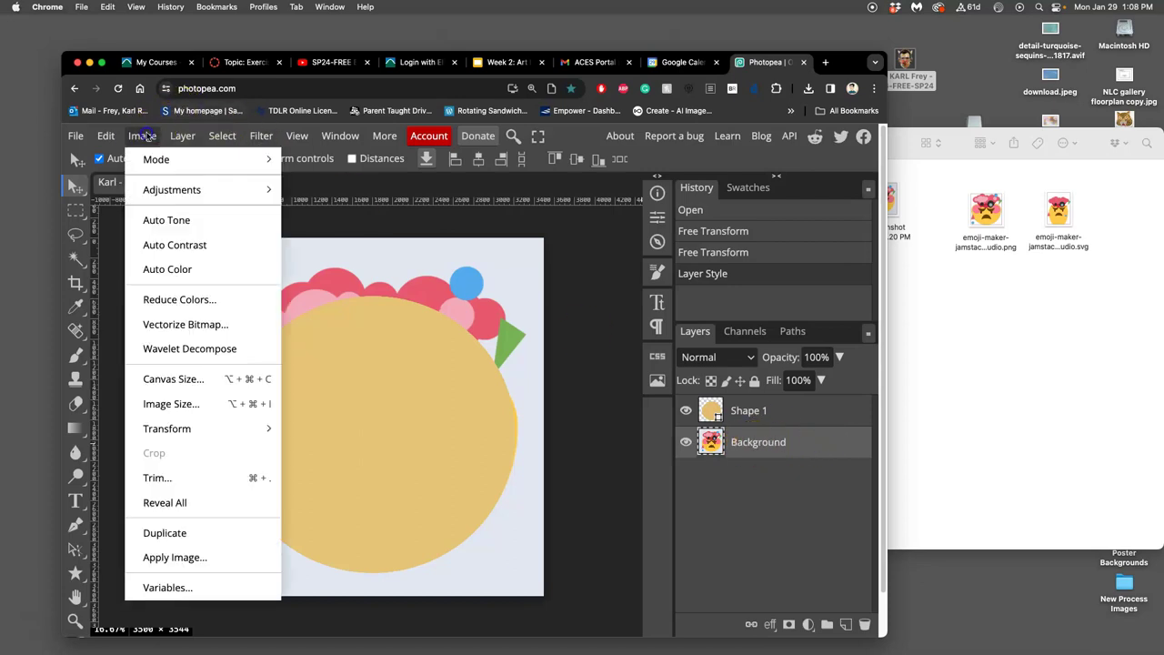
left_click(170, 403)
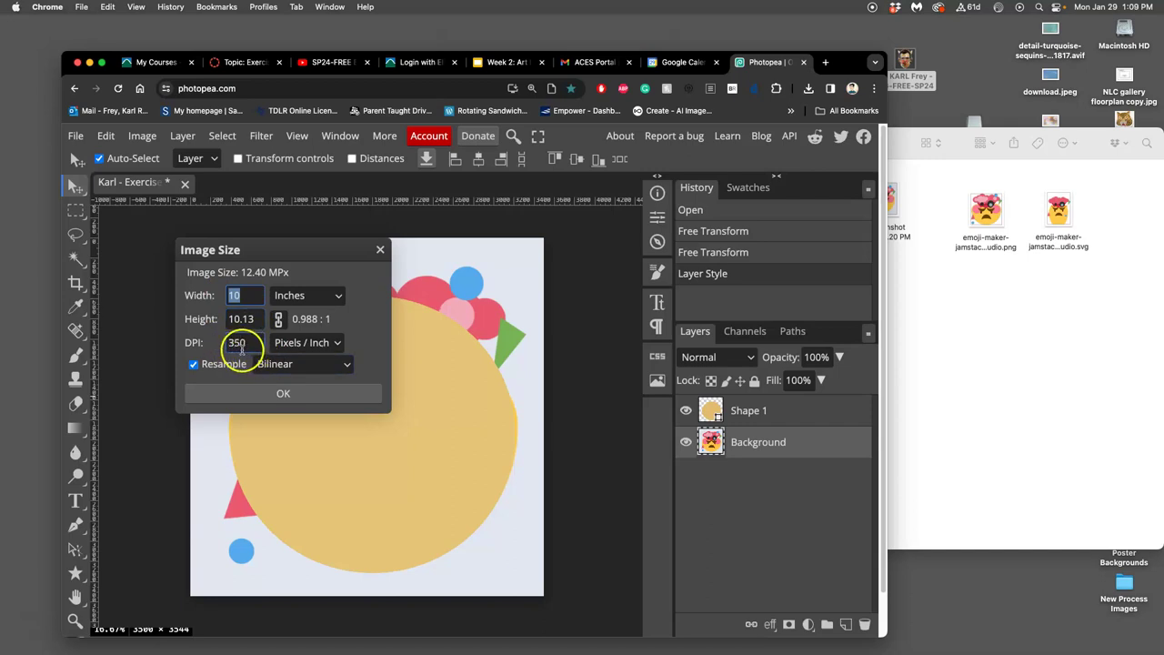
left_click(328, 395)
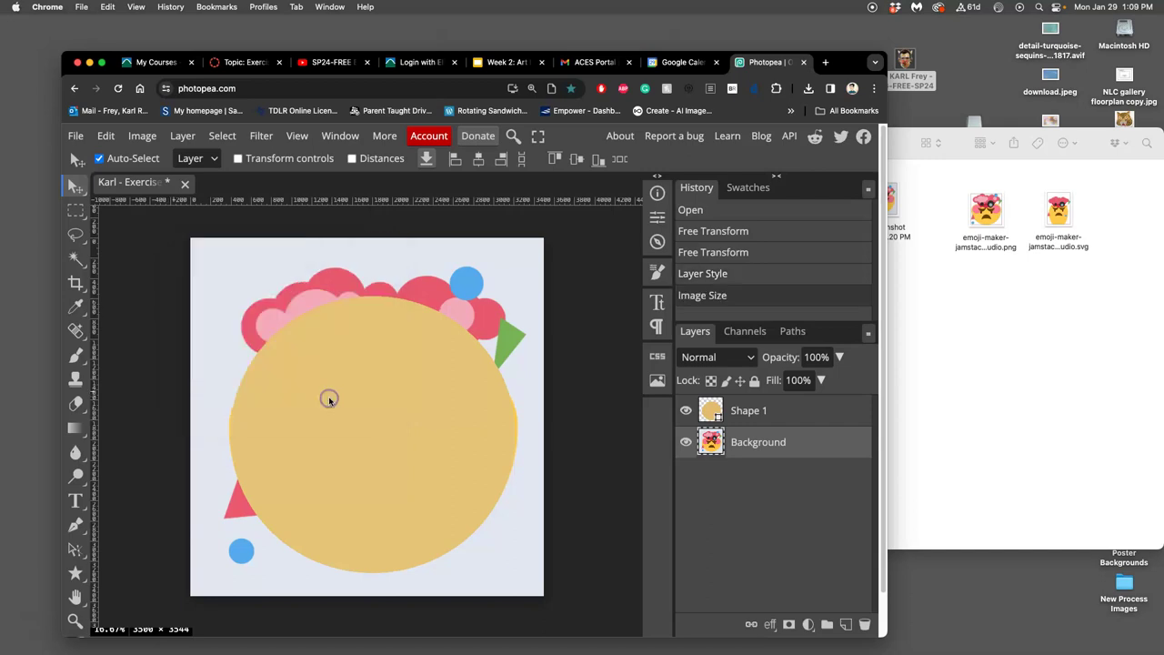
Step: Duplicate the Background layer, delete the extra copy, and move Background copy above Shape 1
left_click(760, 445)
key("super+j")
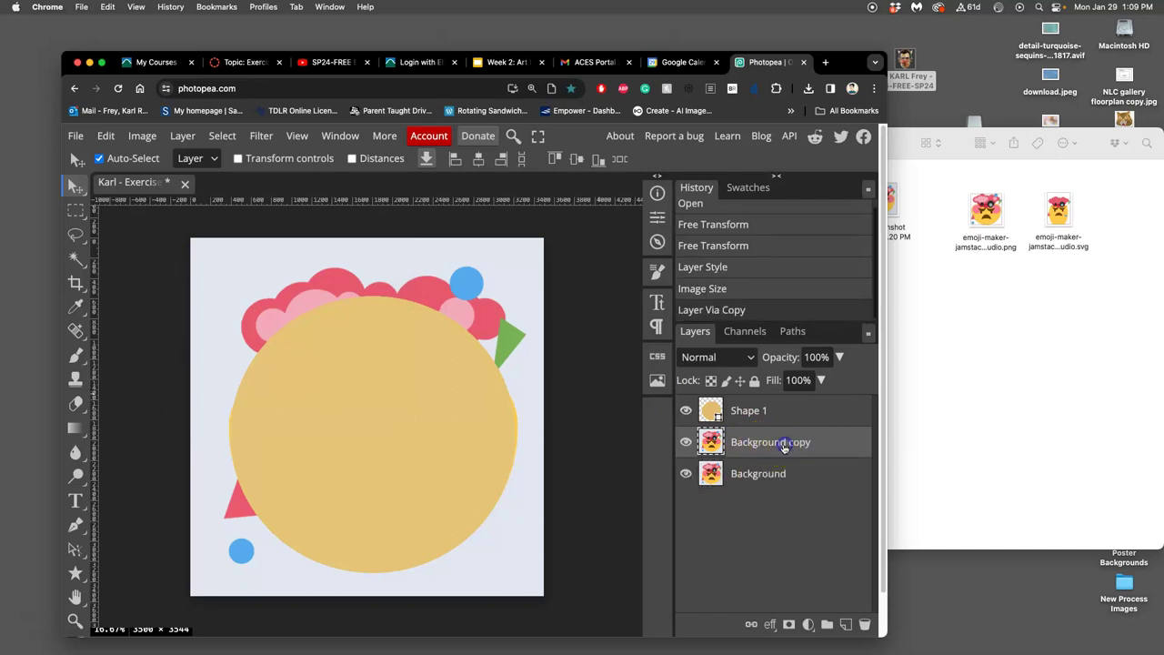
key("super+j")
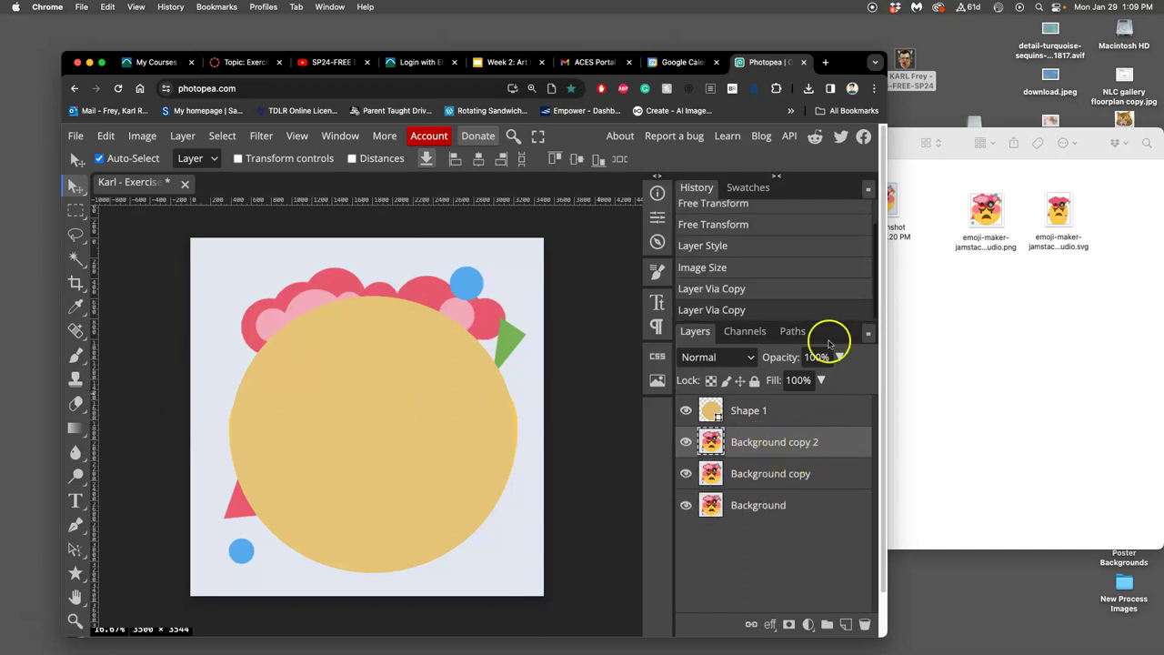
left_click_drag(845, 58, 829, 45)
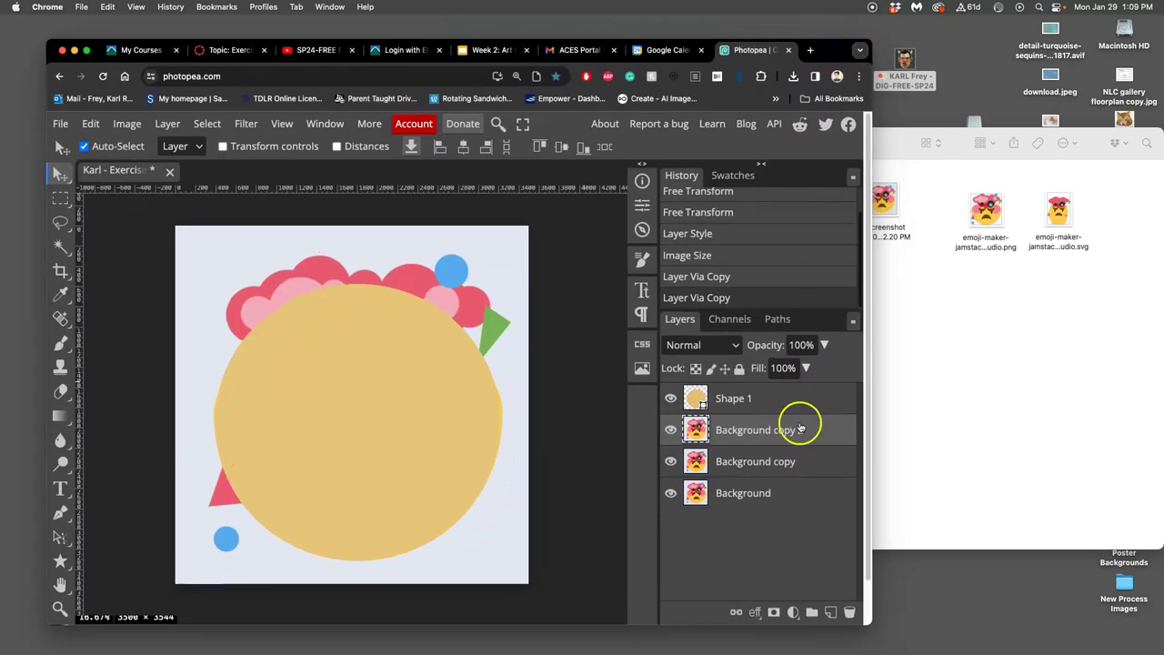
key("BackSpace")
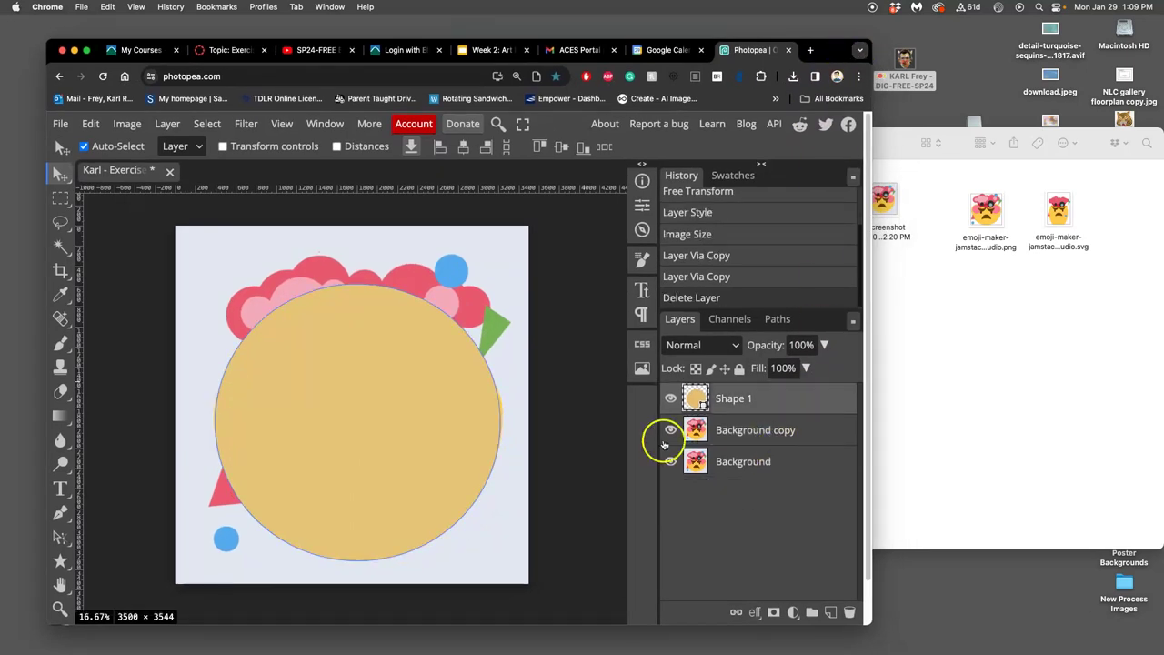
left_click_drag(779, 442, 768, 398)
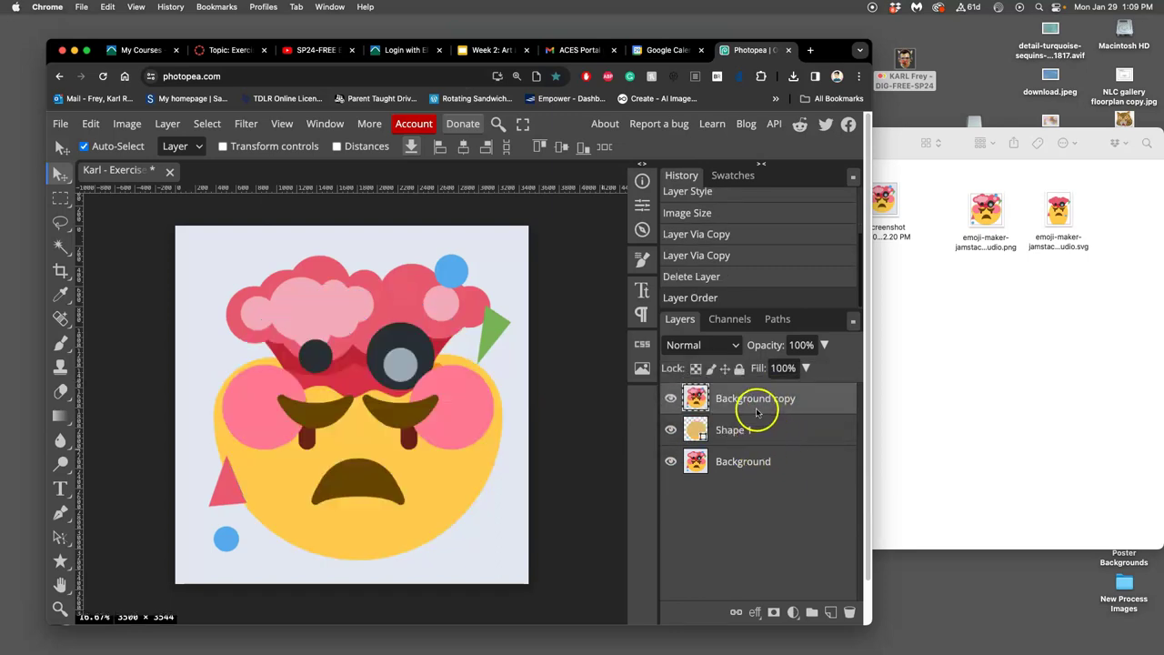